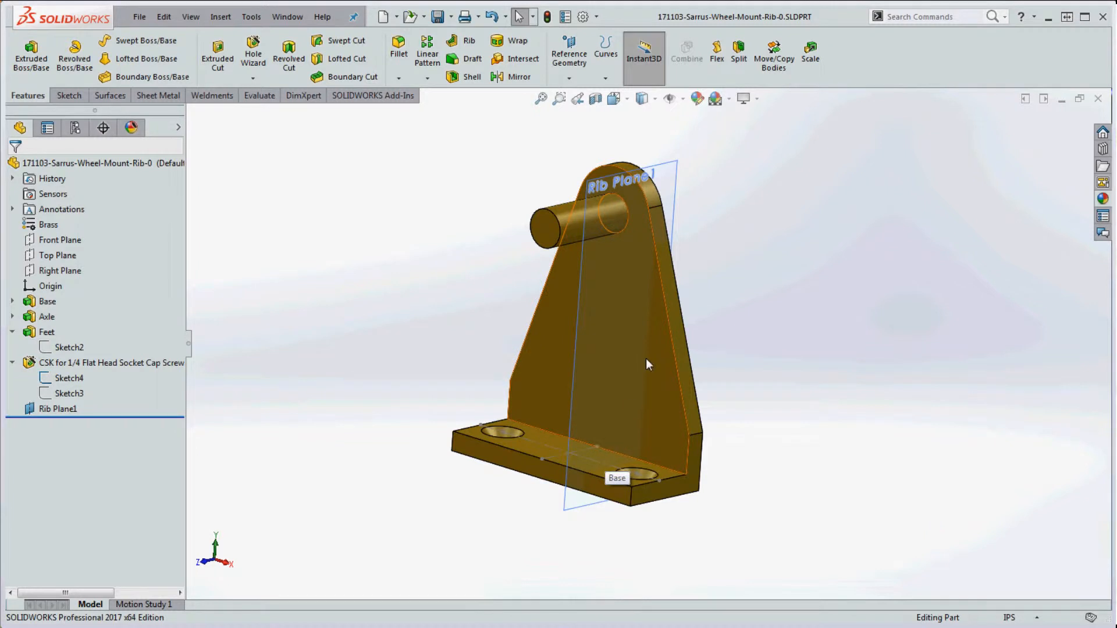
- Shift Rib Plane1 along the length of the base by adjusting its offset distance
mouse_move(788, 382)
middle_down()
mouse_move(759, 399)
mouse_move(768, 379)
mouse_move(787, 385)
middle_up()
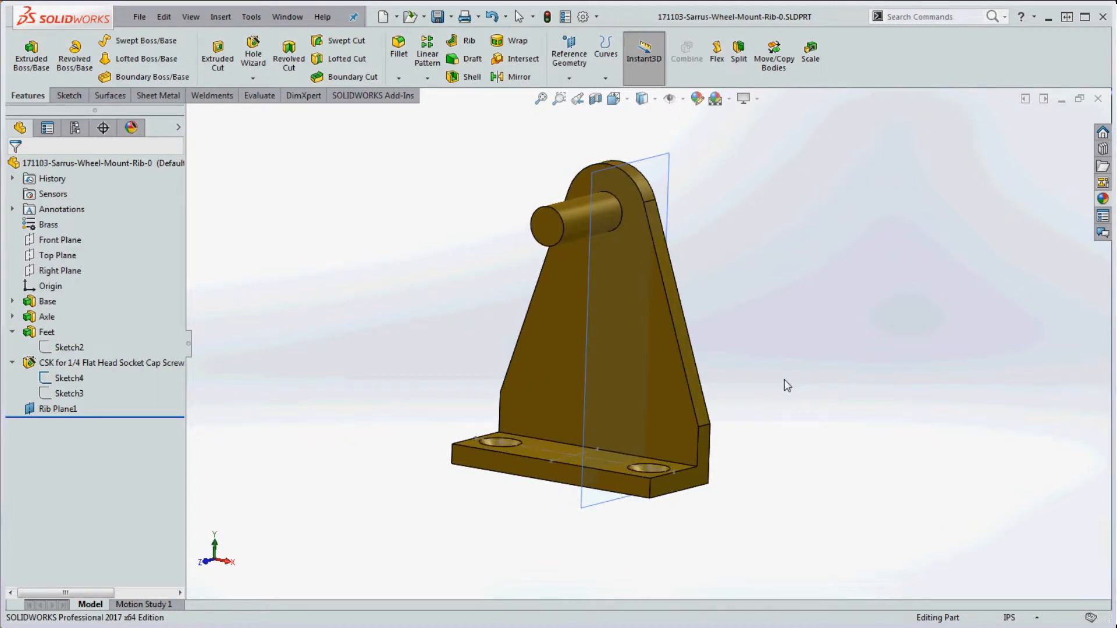
middle_drag(749, 355, 707, 288)
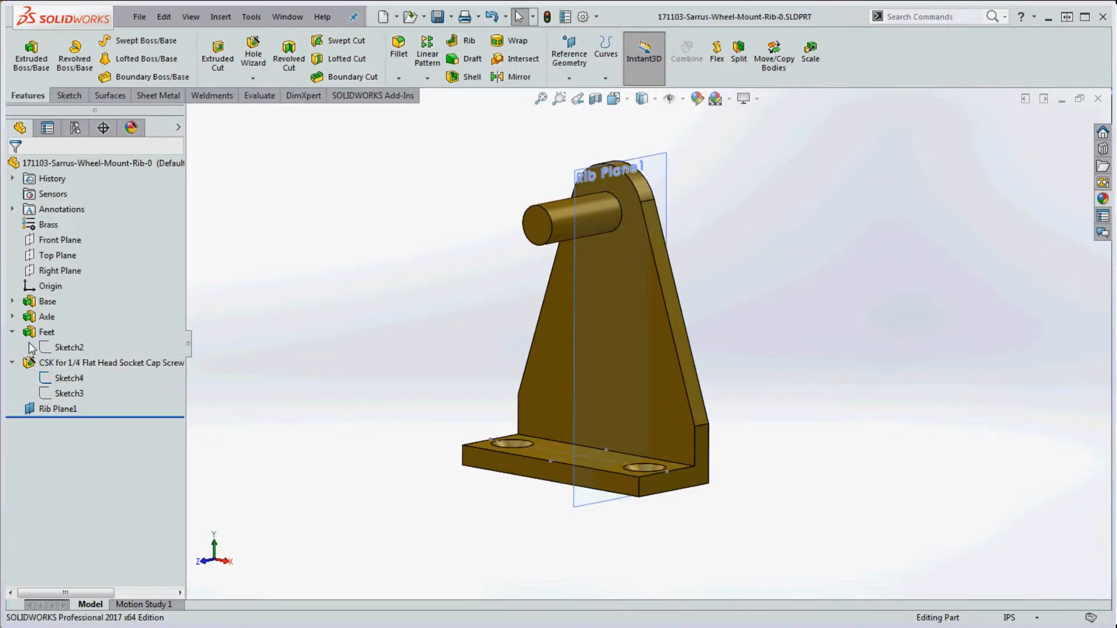
click(666, 367)
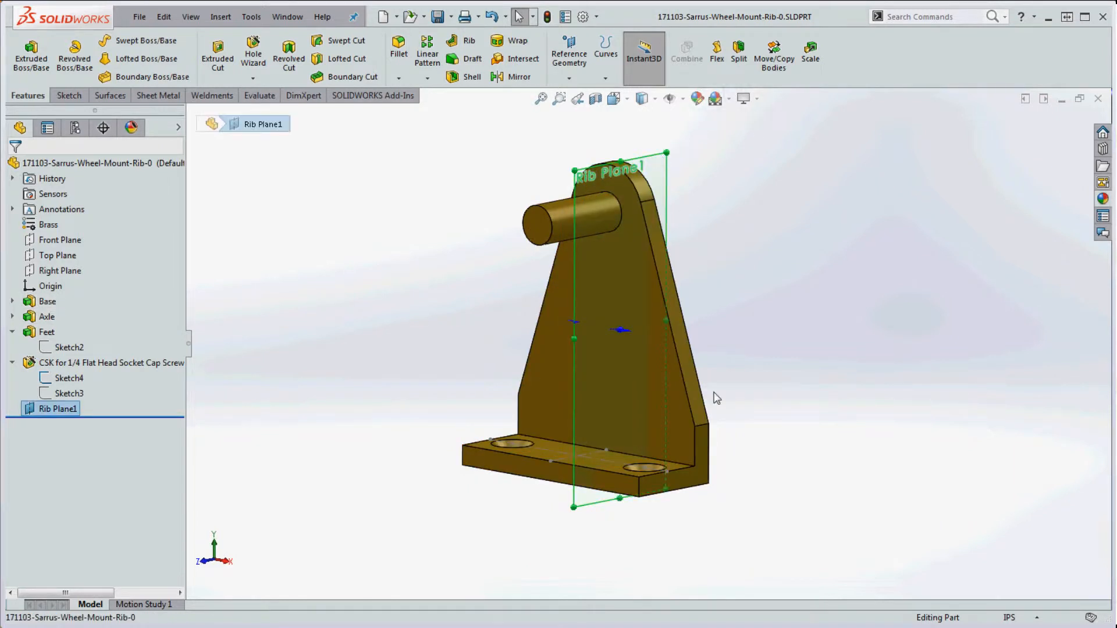
middle_drag(716, 399, 637, 369)
scroll(633, 347, down, 6)
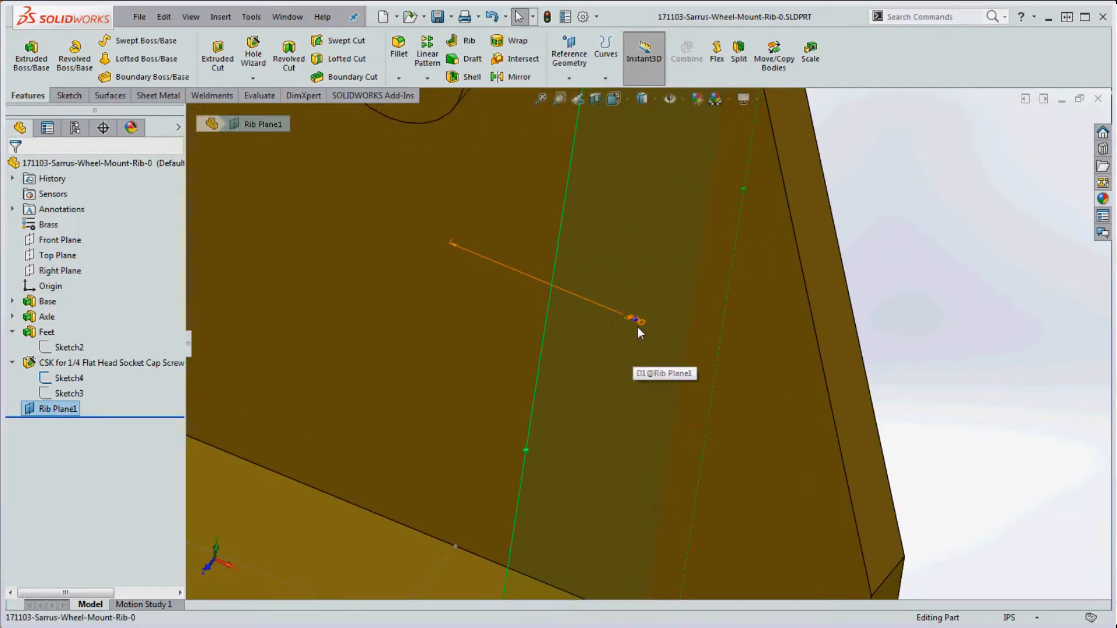
drag(637, 327, 589, 334)
click(886, 318)
scroll(886, 314, up, 6)
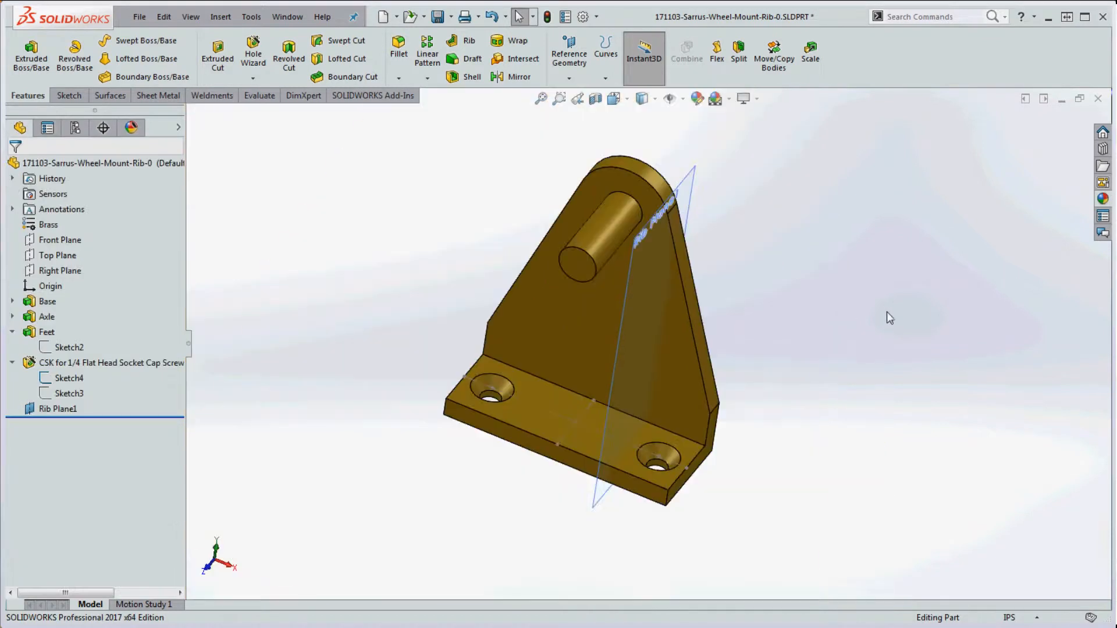
scroll(759, 390, up, 3)
middle_drag(759, 389, 736, 342)
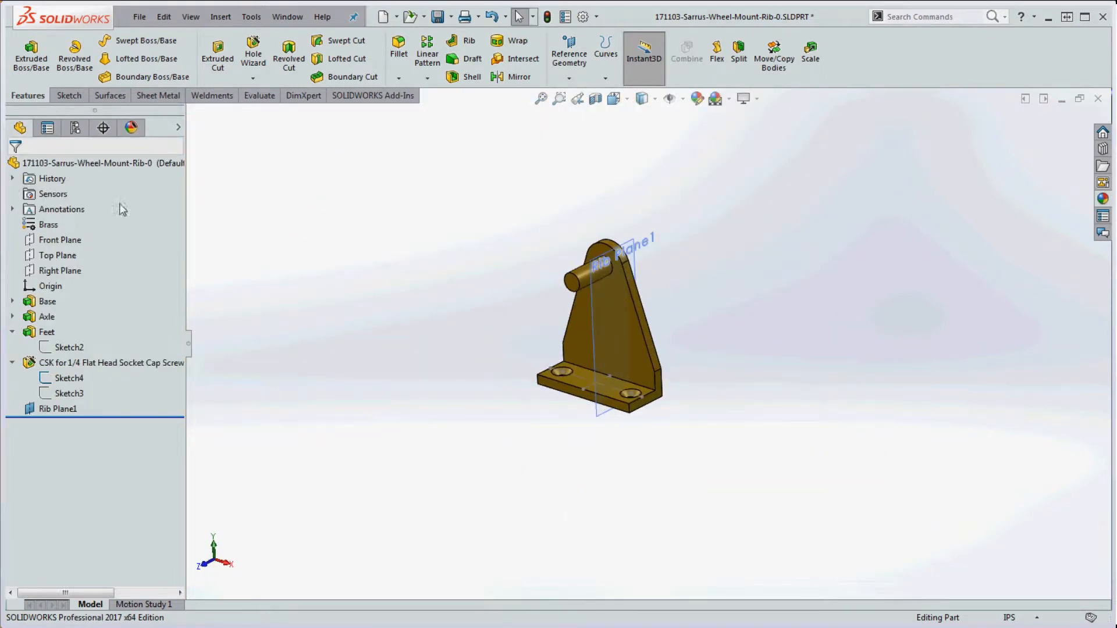
click(81, 95)
click(98, 47)
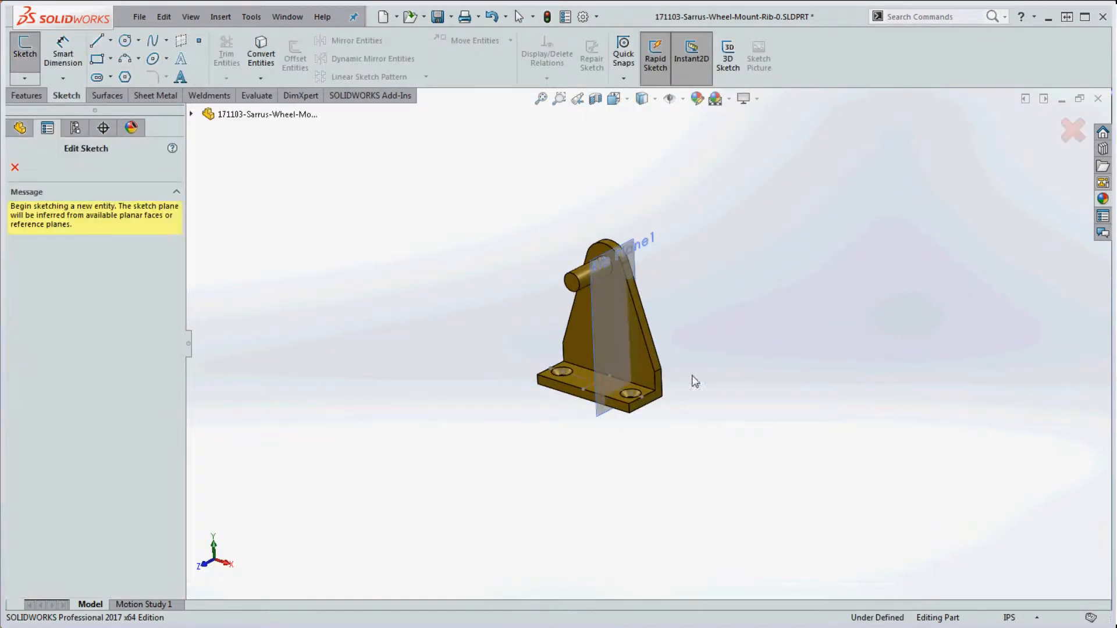
scroll(550, 299, down, 6)
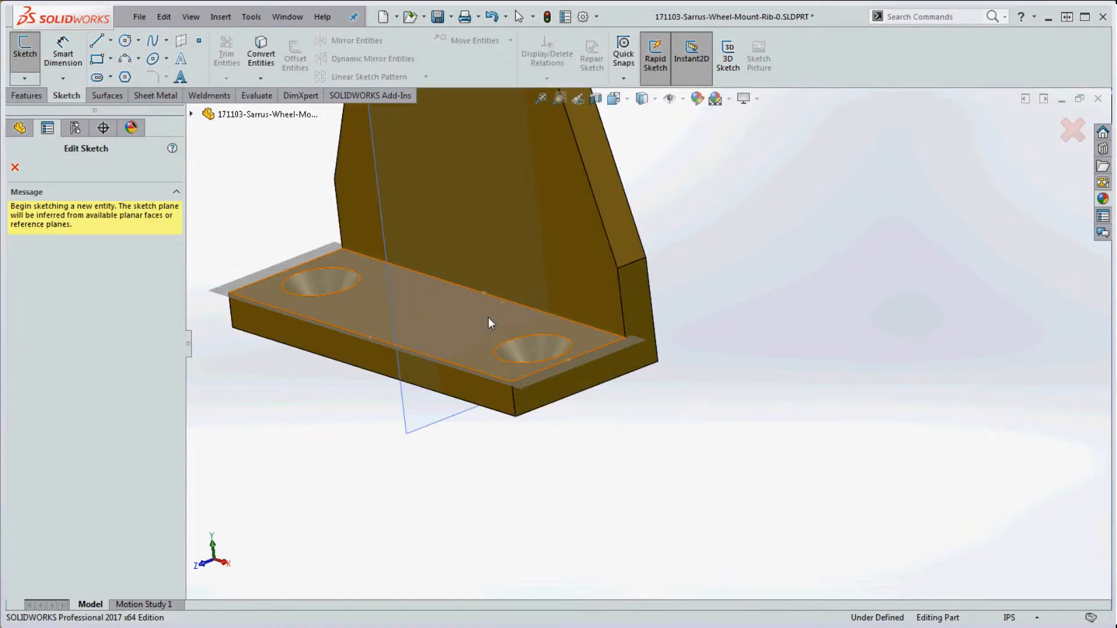
drag(487, 316, 510, 152)
key(Escape)
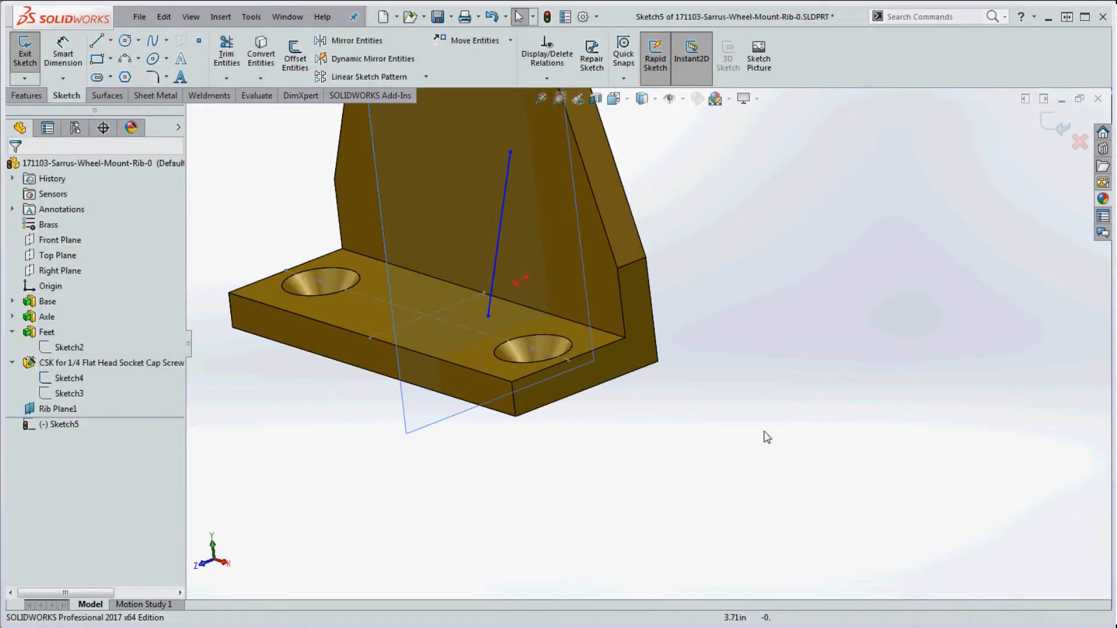
scroll(773, 446, down, 4)
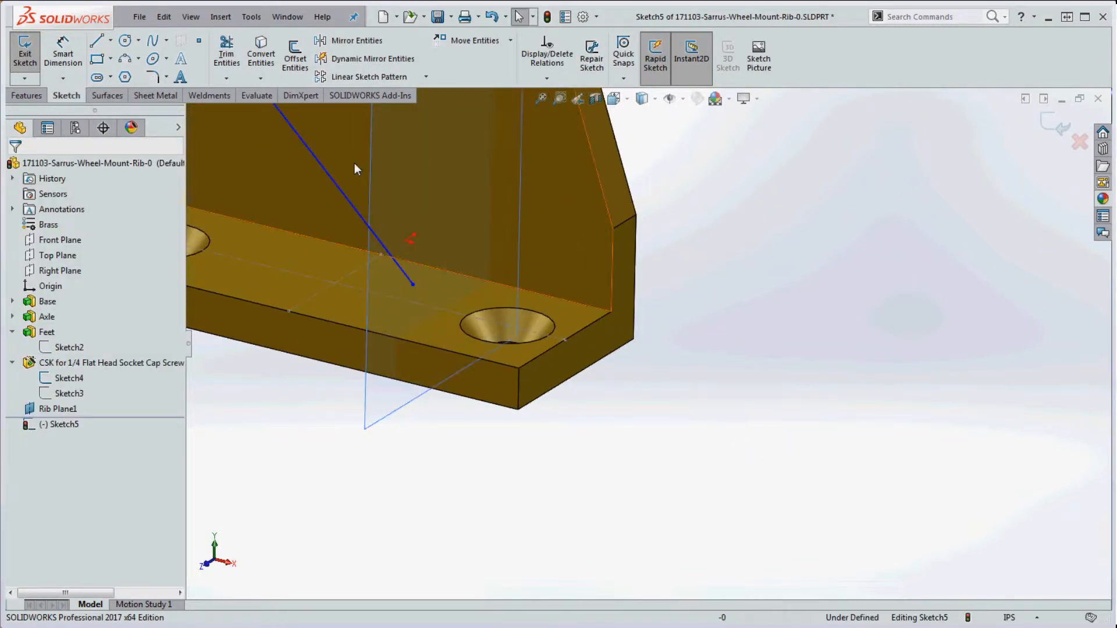
click(330, 178)
key(Delete)
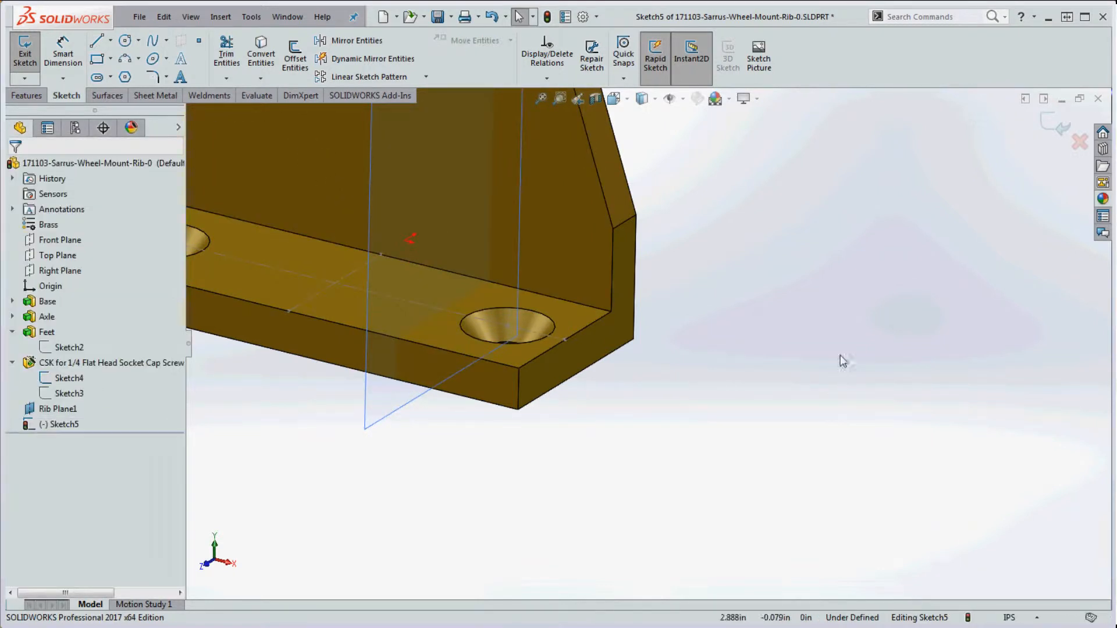
key(ctrl+b)
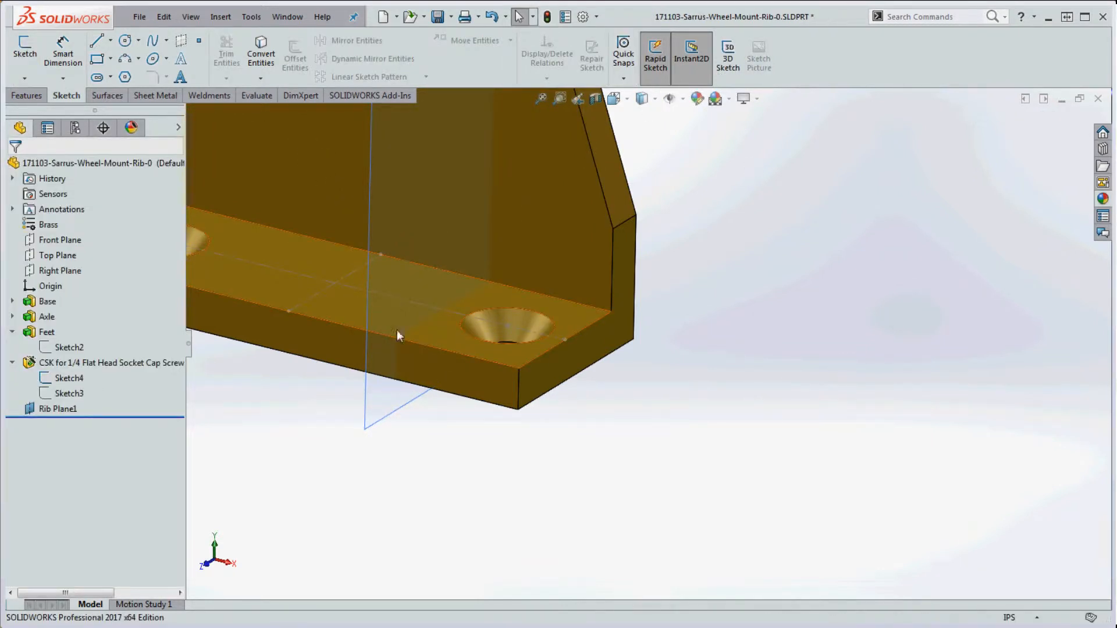
- Sketch a single slanted line on Rib Plane1, floating between the base plate and the upright plate
click(389, 412)
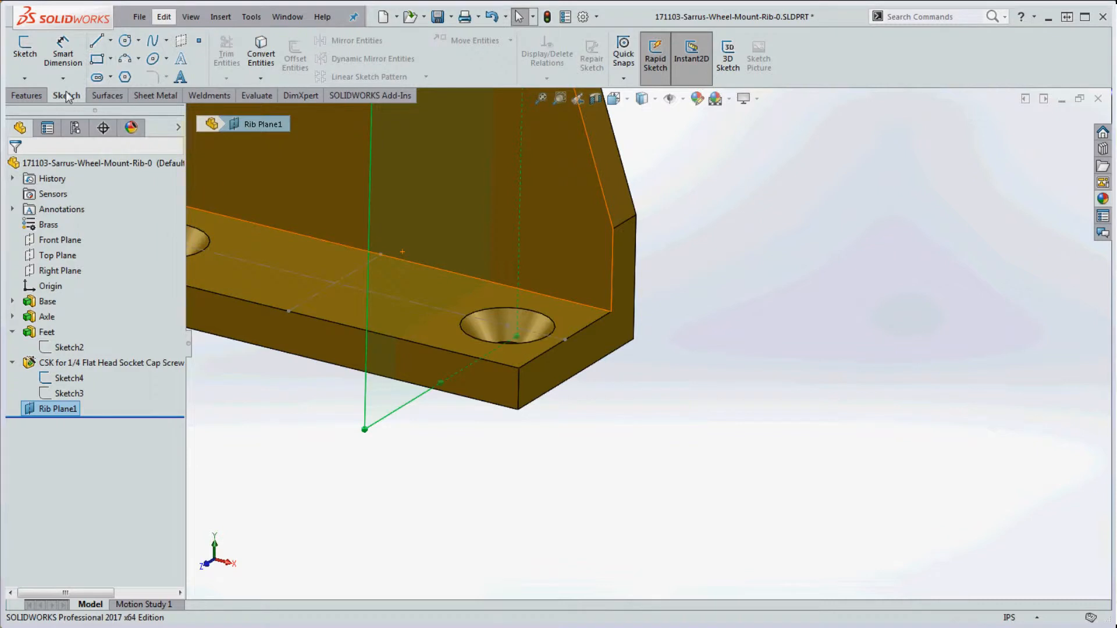
click(97, 42)
scroll(527, 300, down, 3)
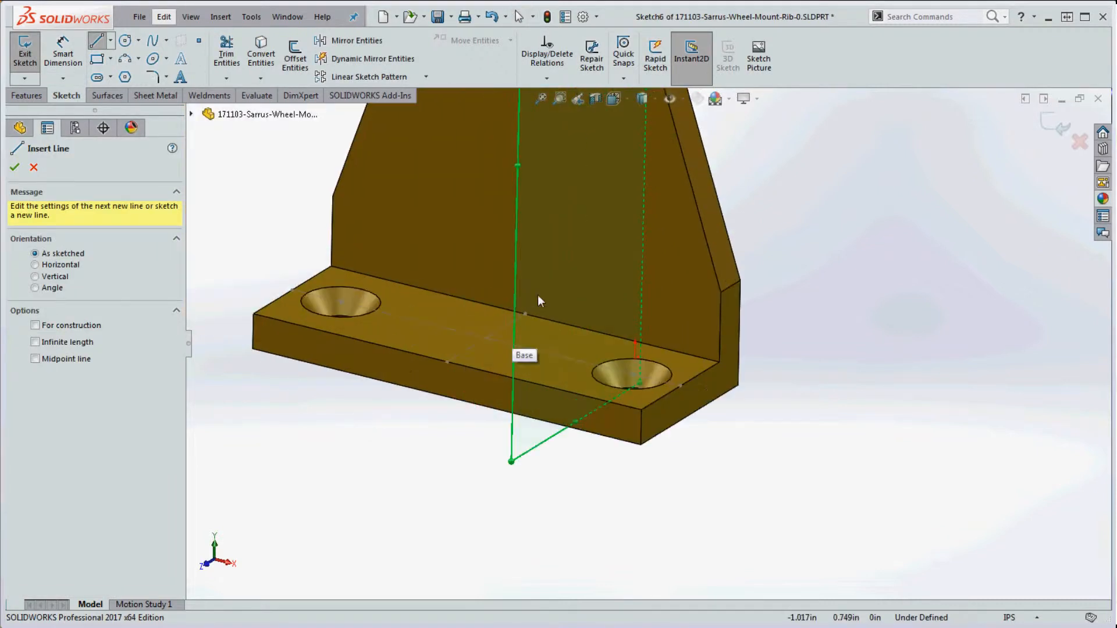
click(564, 291)
click(602, 150)
key(Escape)
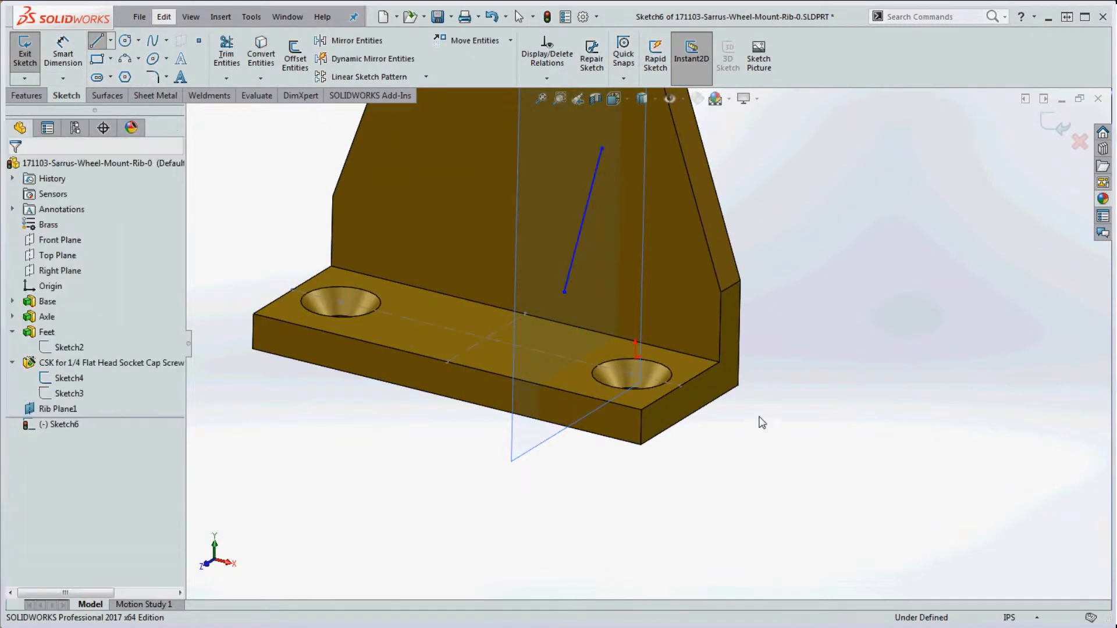
mouse_move(758, 418)
middle_down()
mouse_move(673, 395)
mouse_move(715, 390)
mouse_move(780, 420)
middle_up()
scroll(782, 424, up, 1)
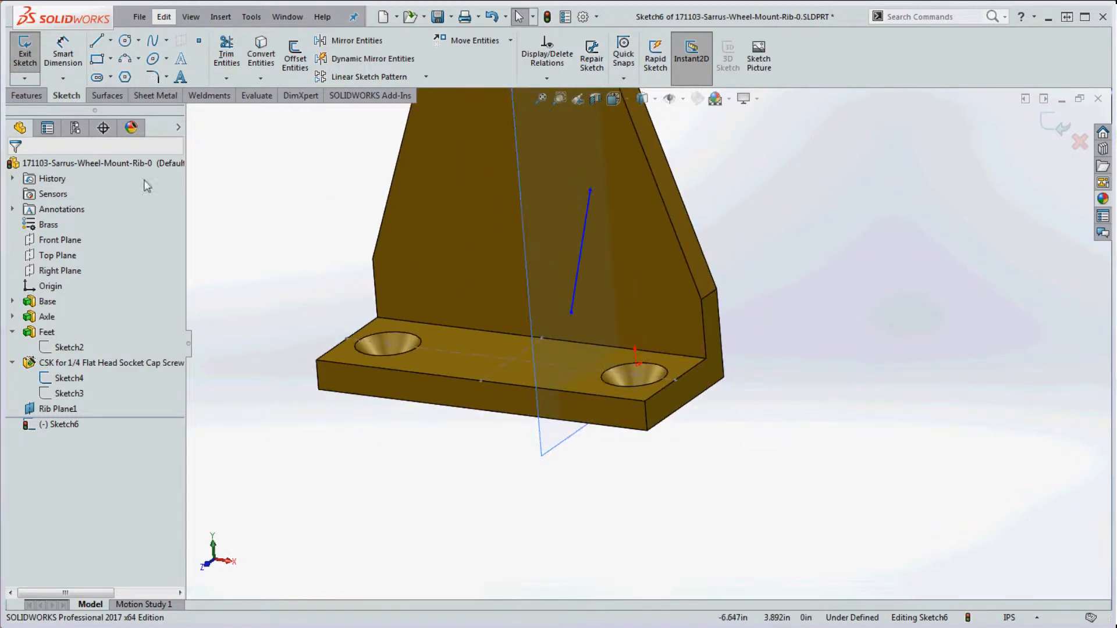
- Create a rib from the sketched line, 0.100 in thick on both sides, with a 5° outward draft
click(28, 96)
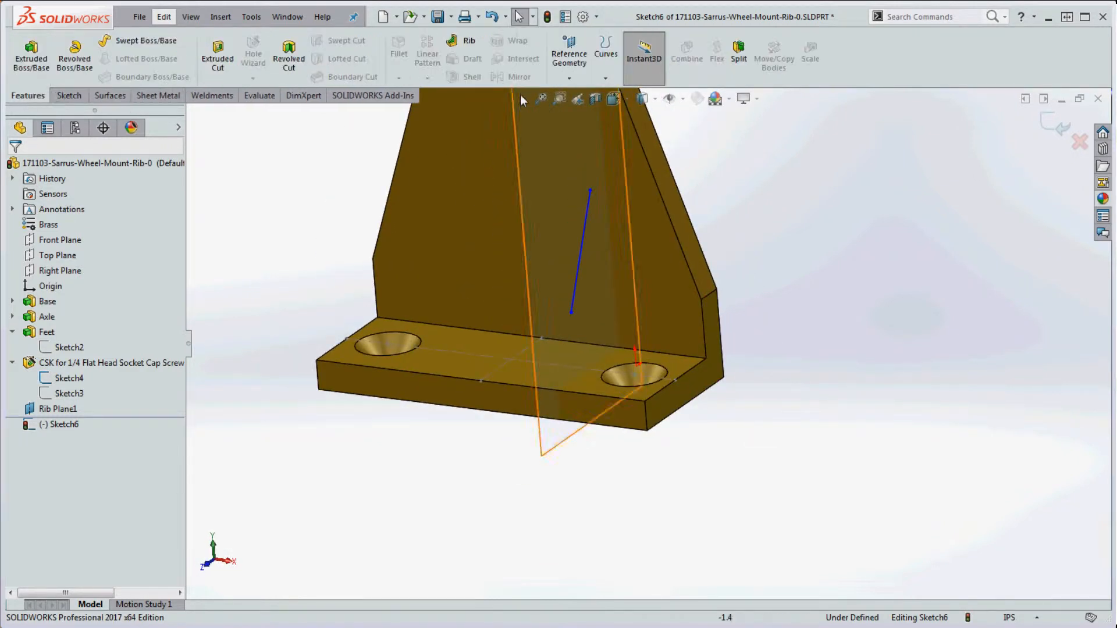
click(474, 40)
mouse_move(543, 277)
middle_down()
mouse_move(621, 413)
mouse_move(644, 423)
mouse_move(556, 385)
mouse_move(774, 337)
mouse_move(835, 349)
mouse_move(807, 306)
middle_up()
scroll(806, 317, up, 2)
scroll(716, 288, down, 3)
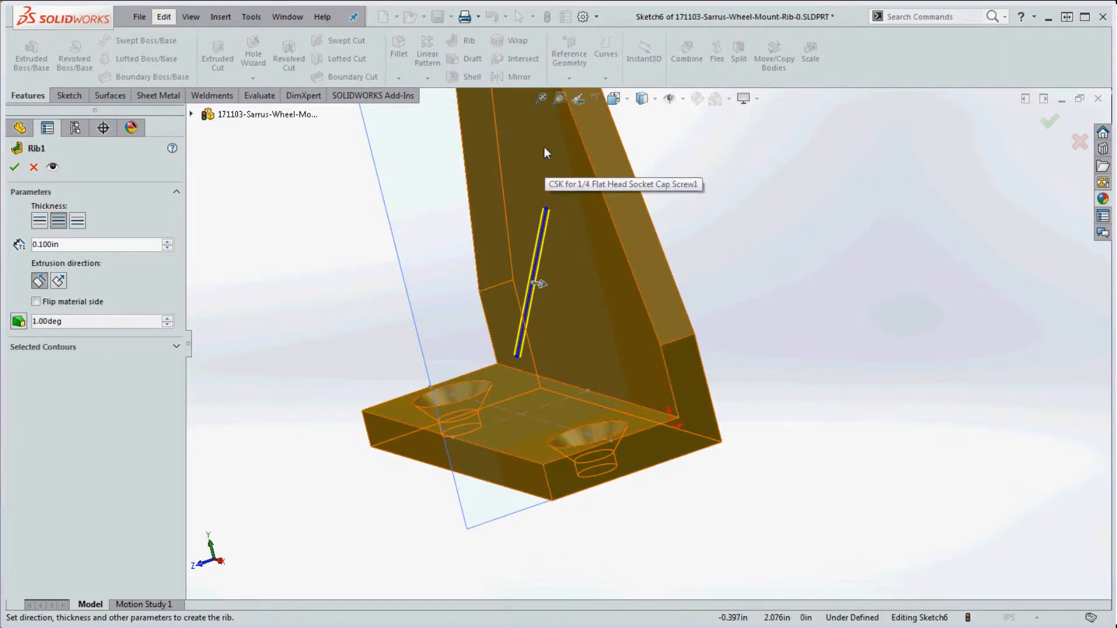
middle_drag(622, 158, 774, 266)
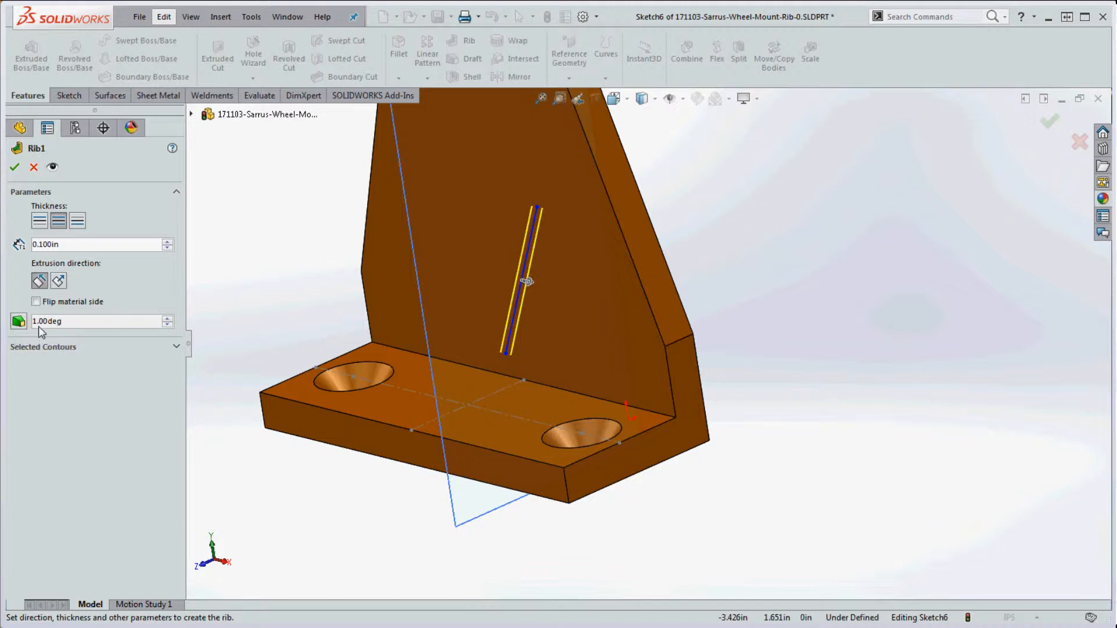
click(17, 323)
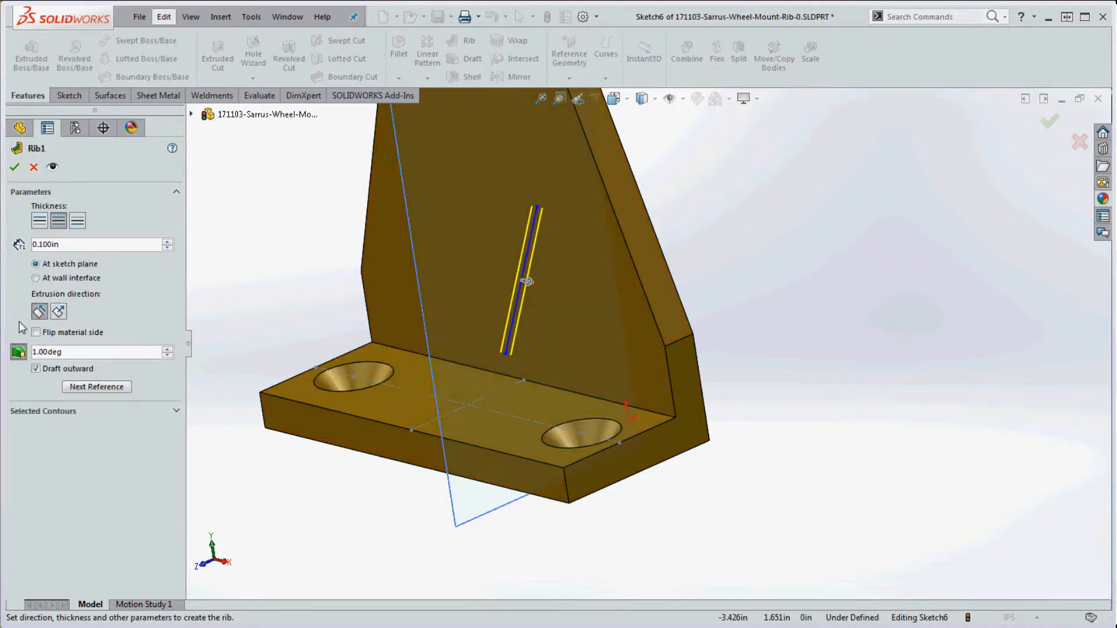
drag(62, 353, 28, 353)
text(5)
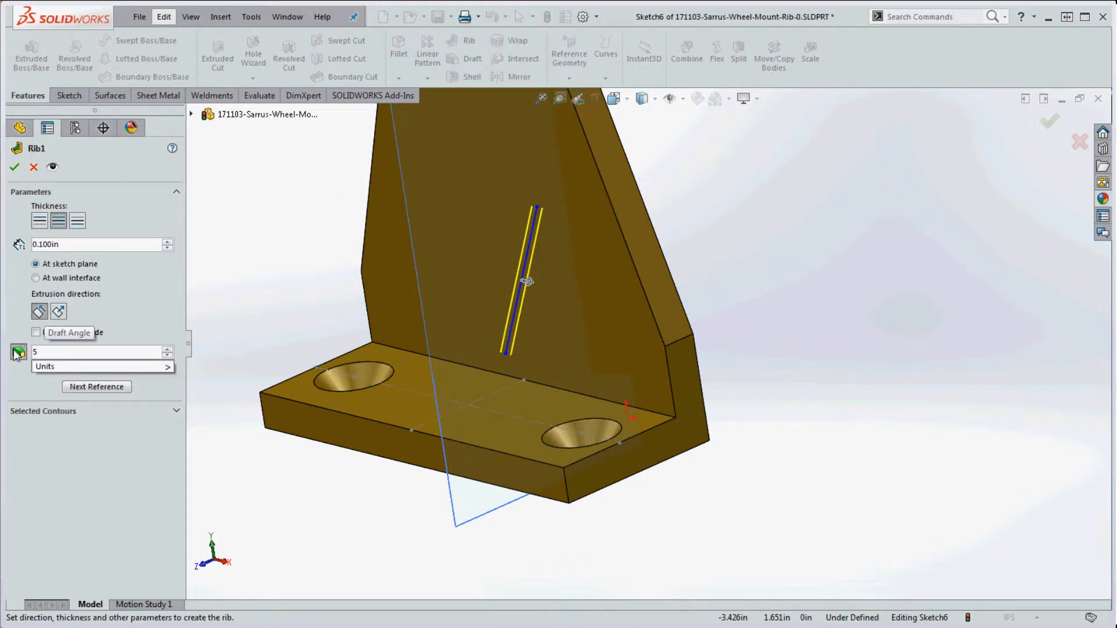
key(Return)
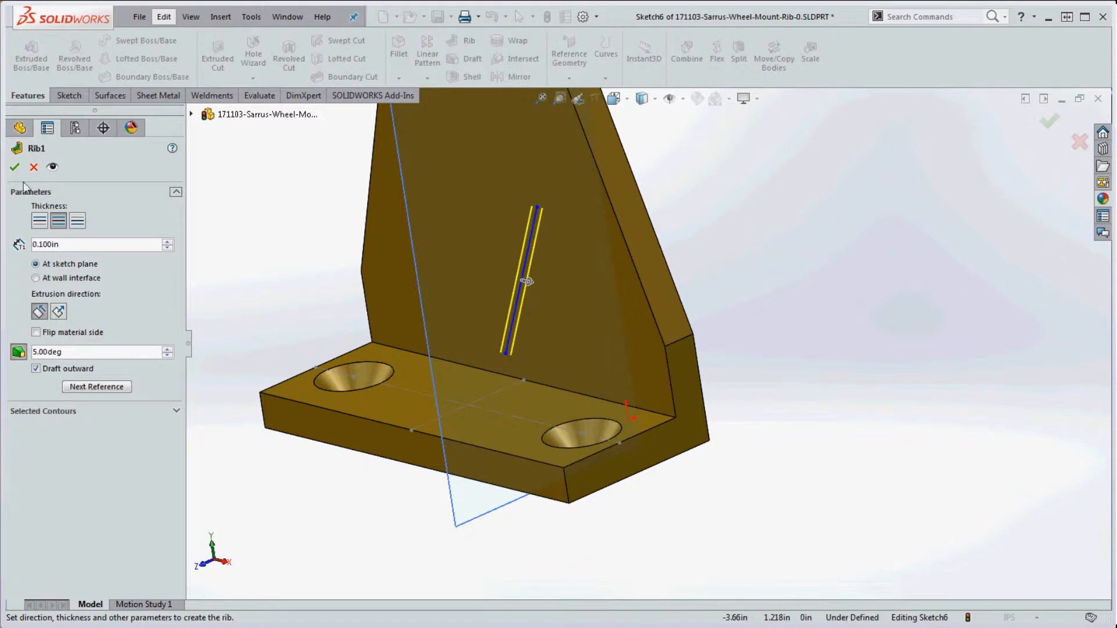
click(15, 167)
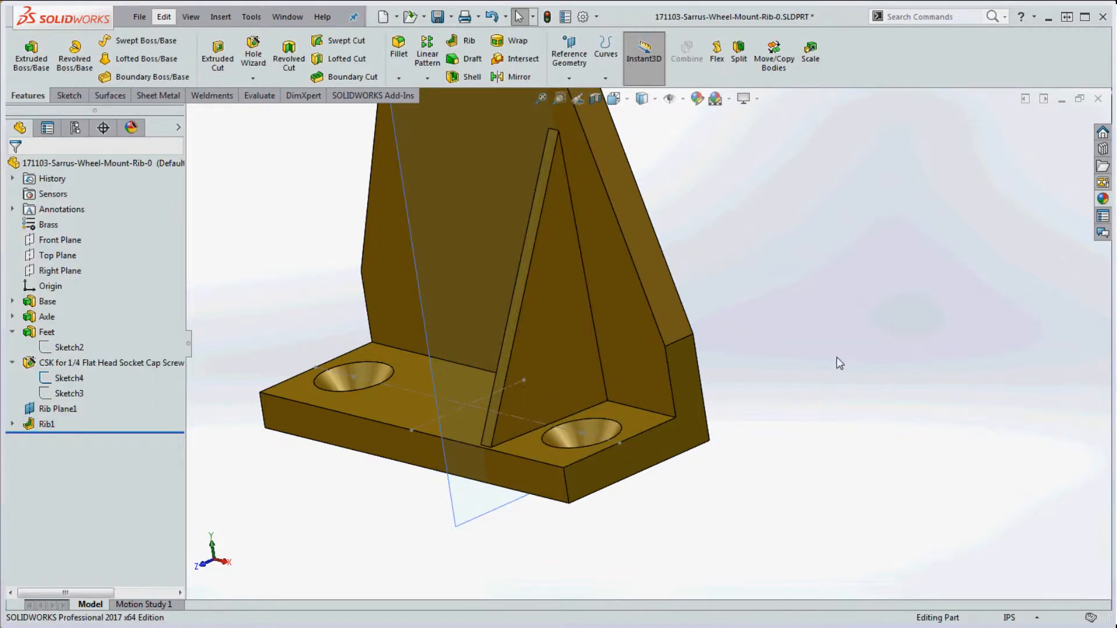
middle_drag(837, 357, 853, 365)
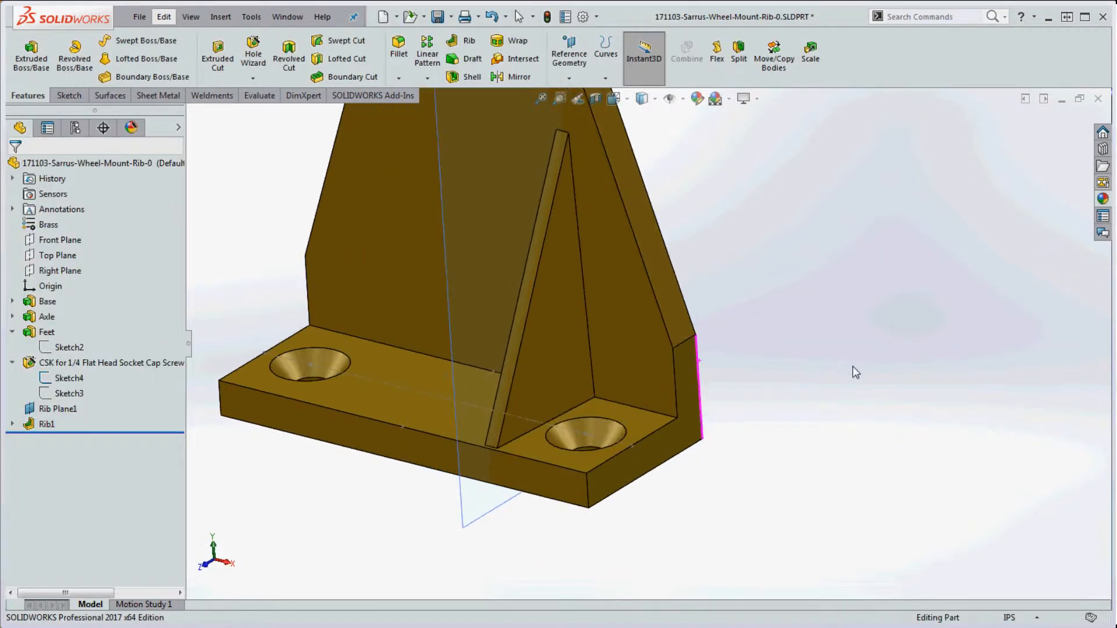
- Edit the rib's sketch by moving both ends of the slanted line lower, and rebuild the part
click(13, 425)
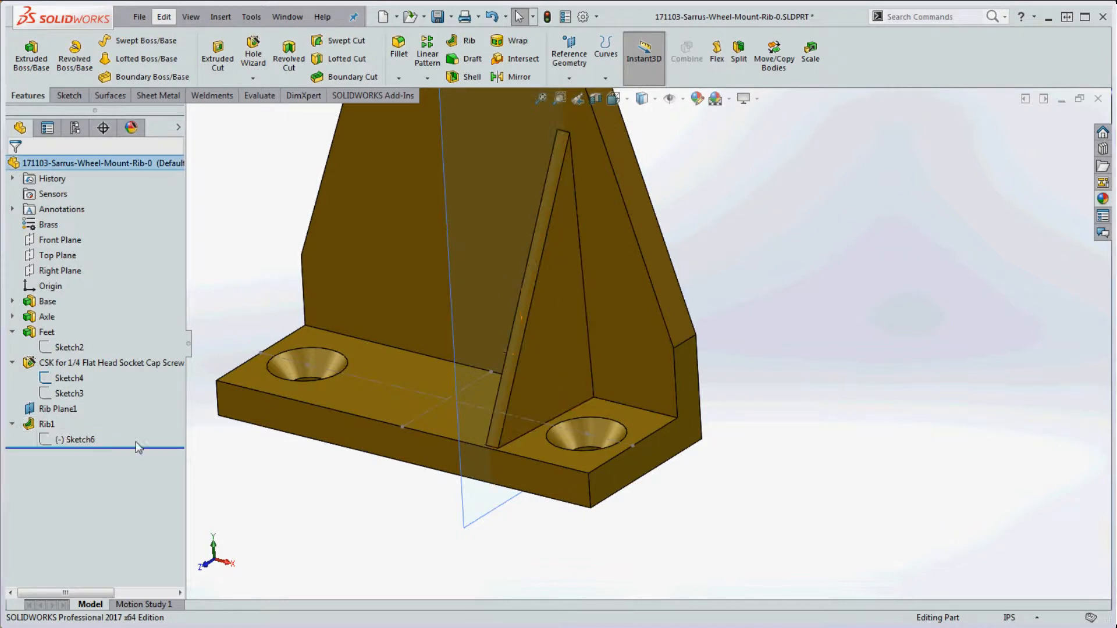
right_click(66, 441)
click(79, 404)
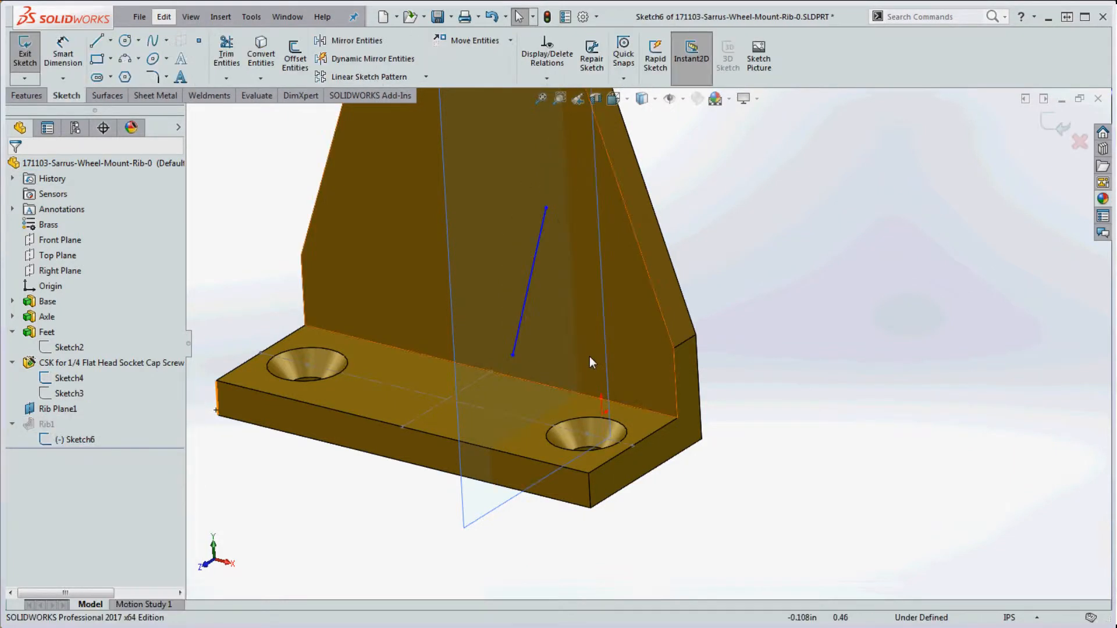
mouse_move(512, 355)
mouse_down()
mouse_move(530, 390)
mouse_move(514, 400)
mouse_up()
drag(546, 209, 570, 222)
click(15, 167)
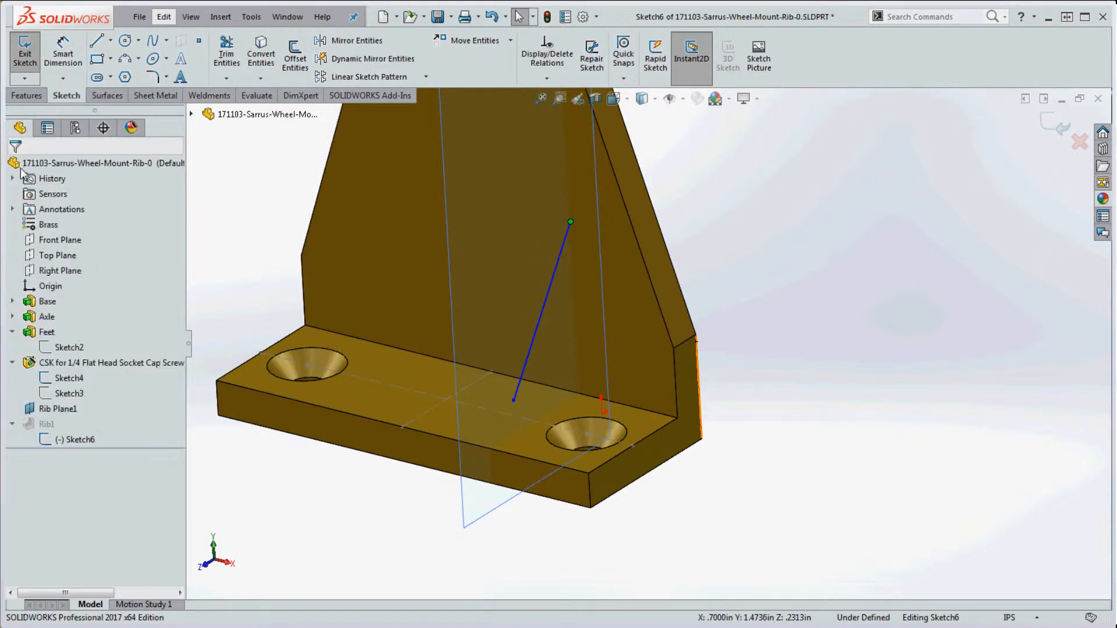
click(896, 305)
click(547, 17)
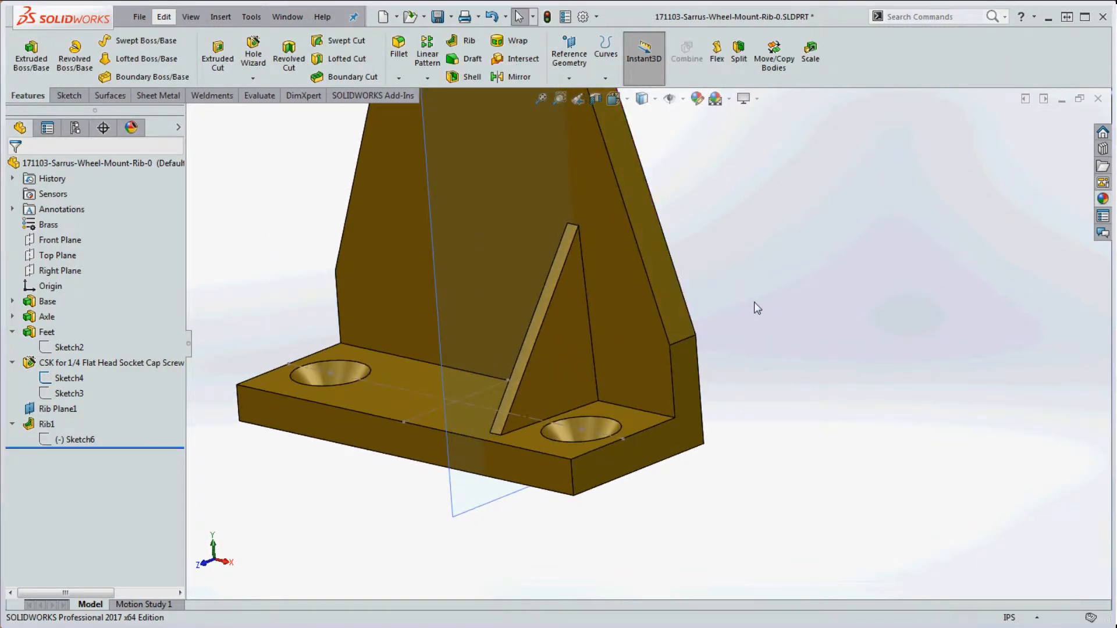
- Reopen the rib's sketch and attach the line's lower endpoint to the top edge of the base plate
scroll(774, 302, down, 2)
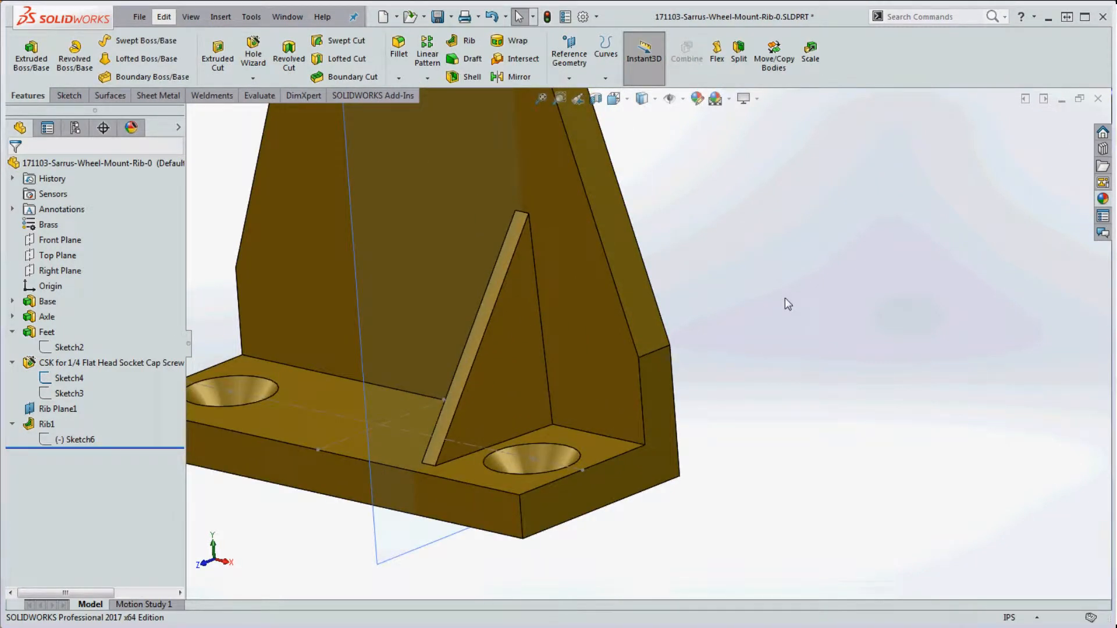
right_click(86, 440)
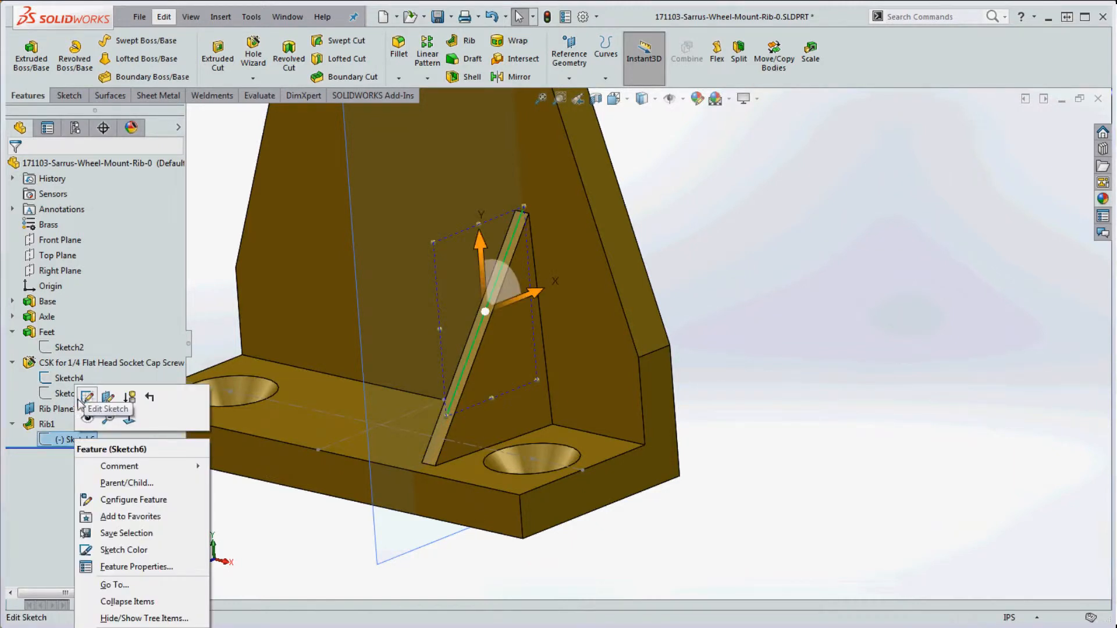
click(90, 406)
middle_drag(499, 588, 515, 553)
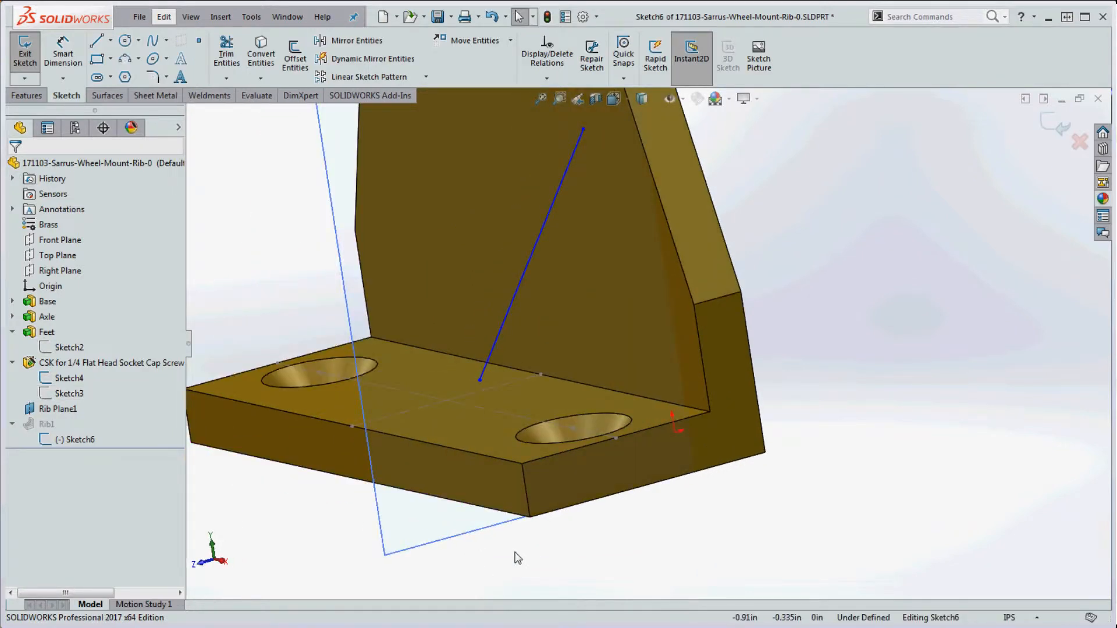
key(ctrl+8)
scroll(634, 508, down, 6)
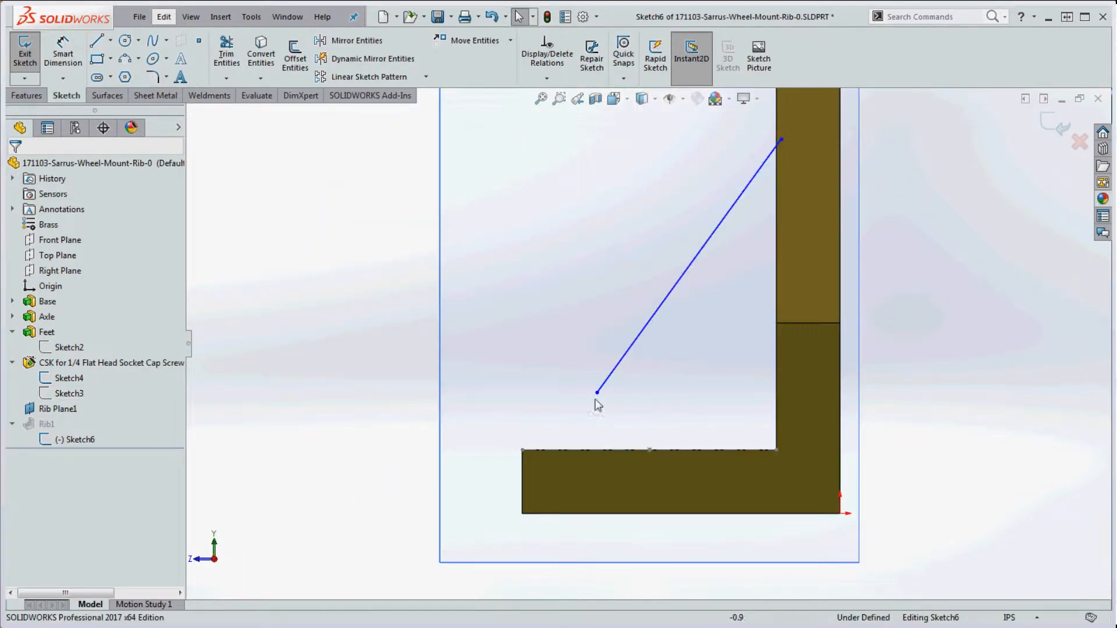
drag(597, 393, 572, 449)
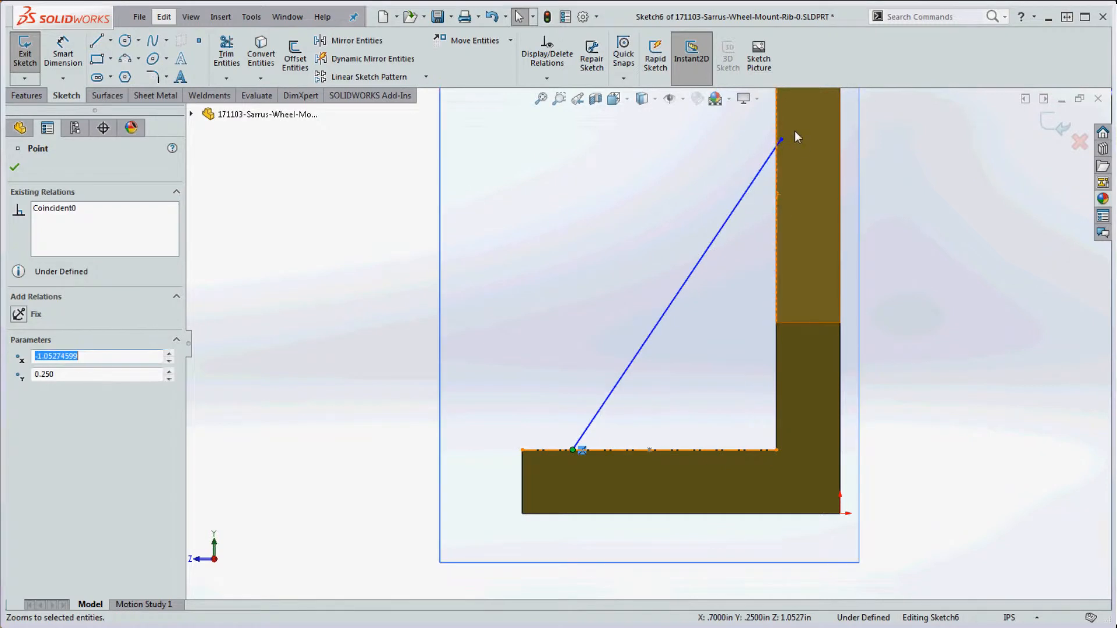
- Extend the rib line's upper endpoint through the upright plate and beyond its back face
drag(781, 139, 913, 108)
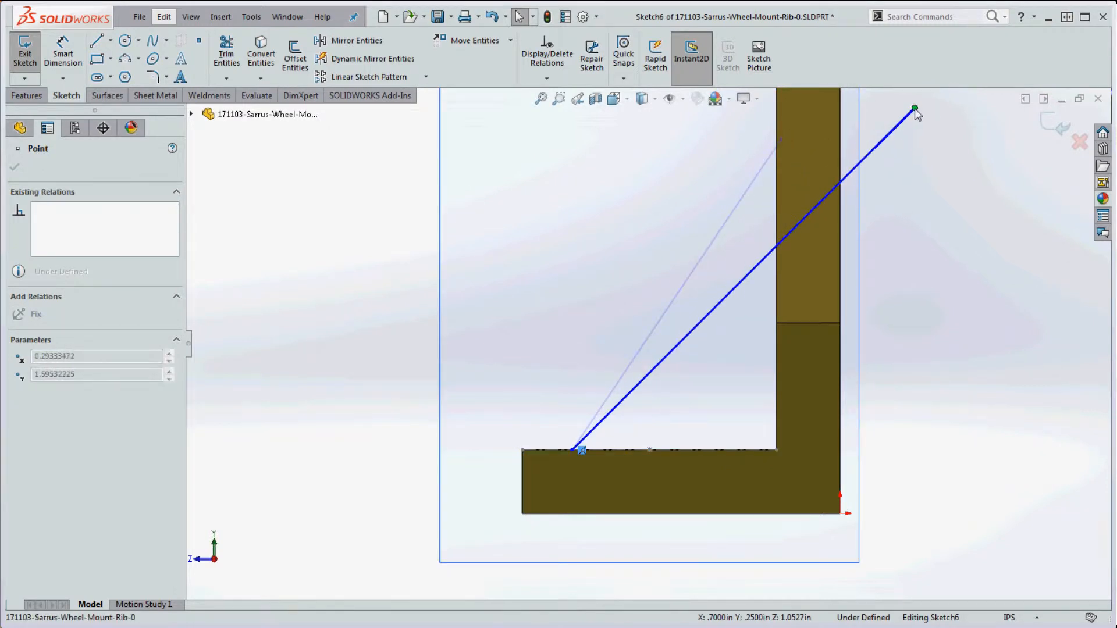
click(932, 249)
scroll(938, 296, up, 5)
scroll(850, 302, down, 1)
middle_drag(849, 302, 892, 317)
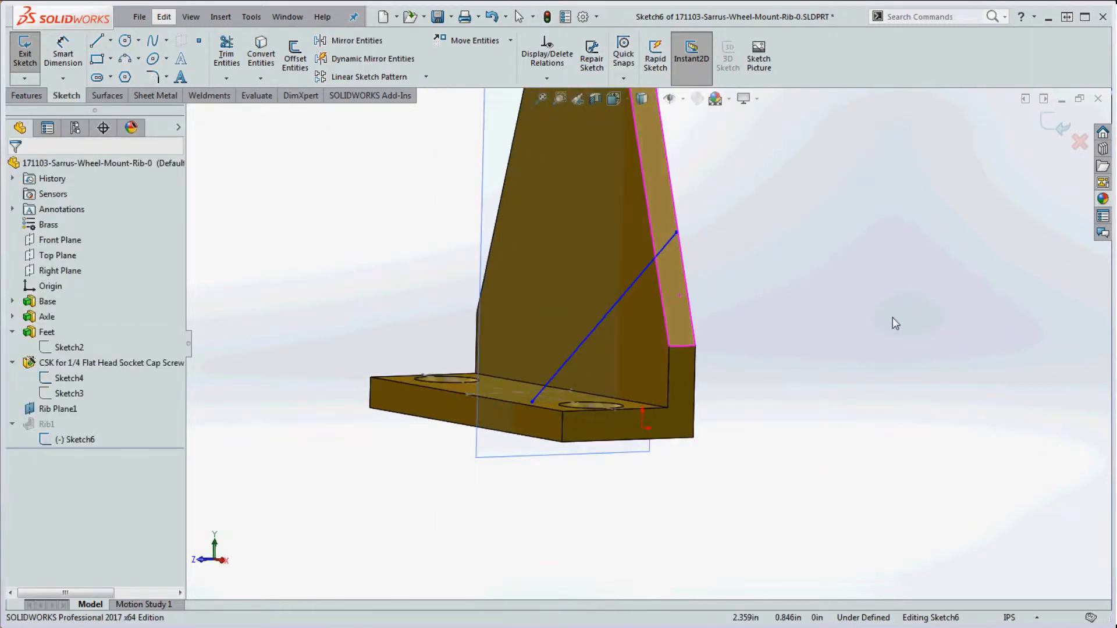
- Rebuild the part with the extended rib line and inspect the rib against the base and upright from several angles
scroll(892, 317, down, 1)
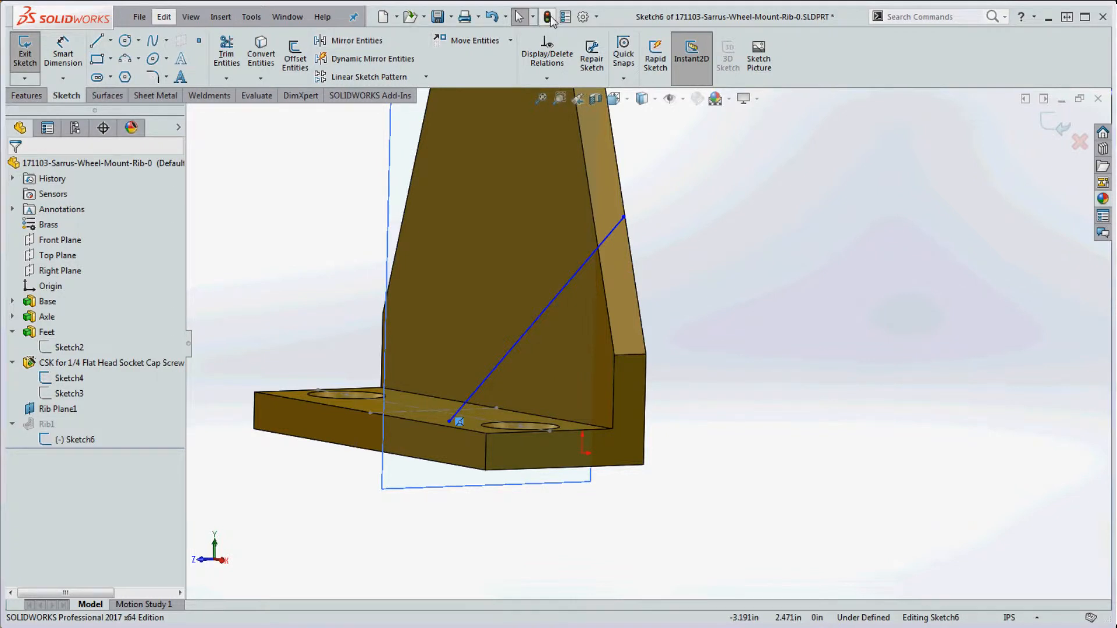
click(547, 16)
middle_drag(680, 146, 585, 339)
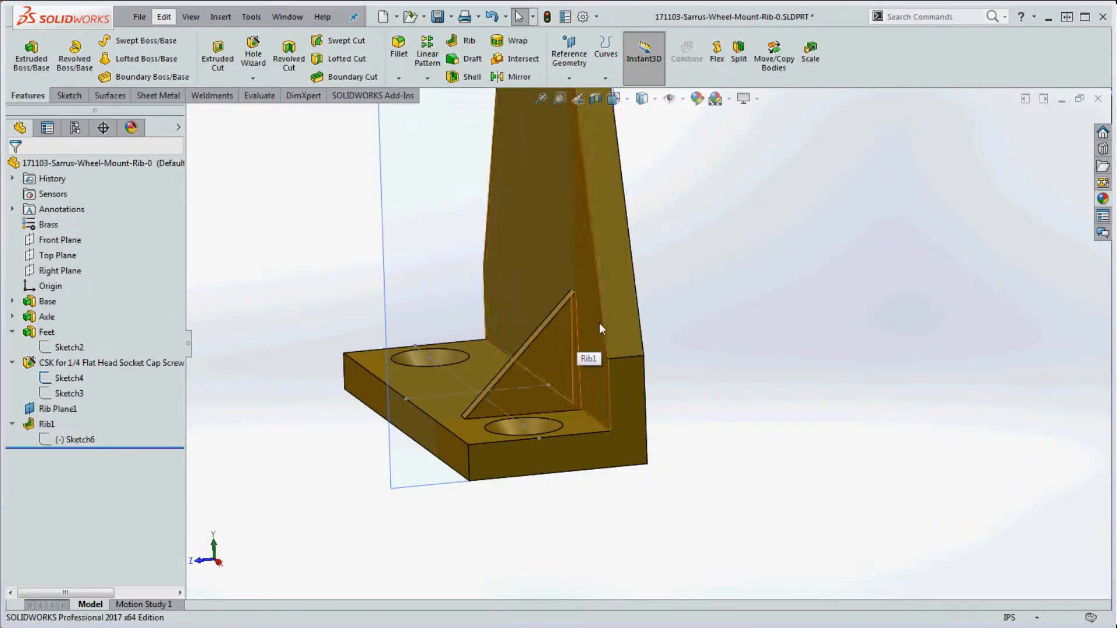
middle_drag(554, 341, 755, 372)
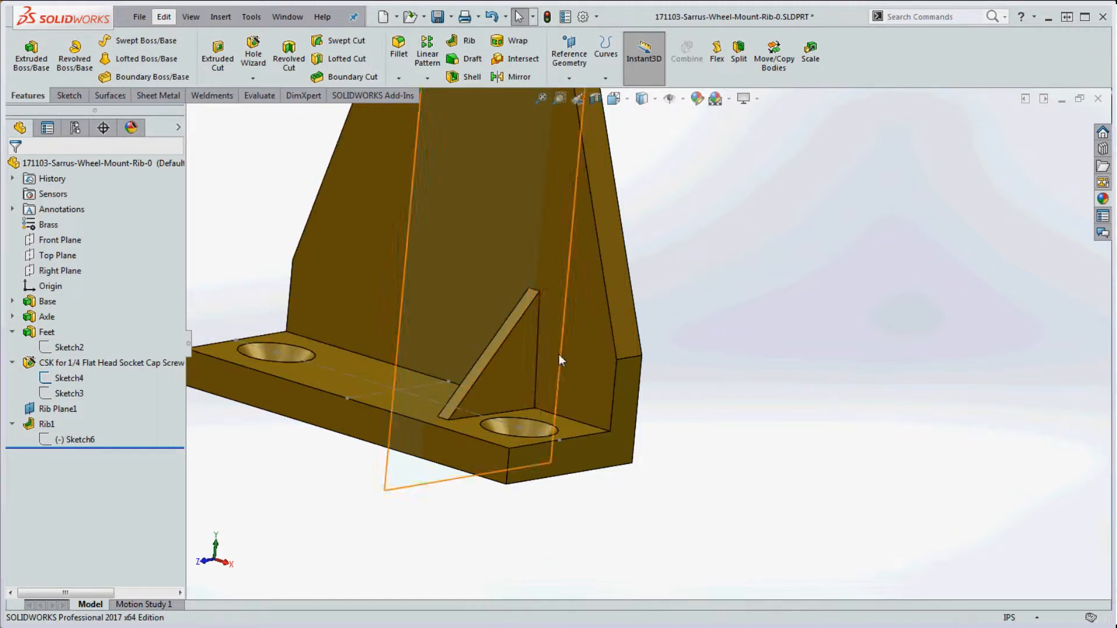
middle_drag(580, 522, 561, 532)
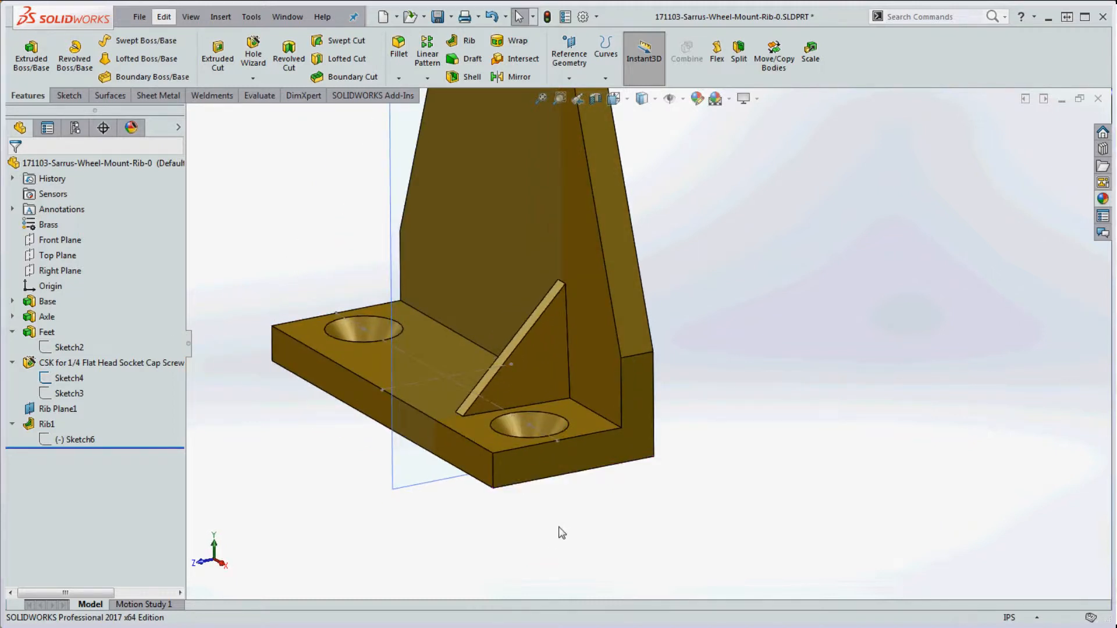
- Reopen the rib's sketch and attach the line's upper endpoint to the front face of the upright plate
right_click(75, 439)
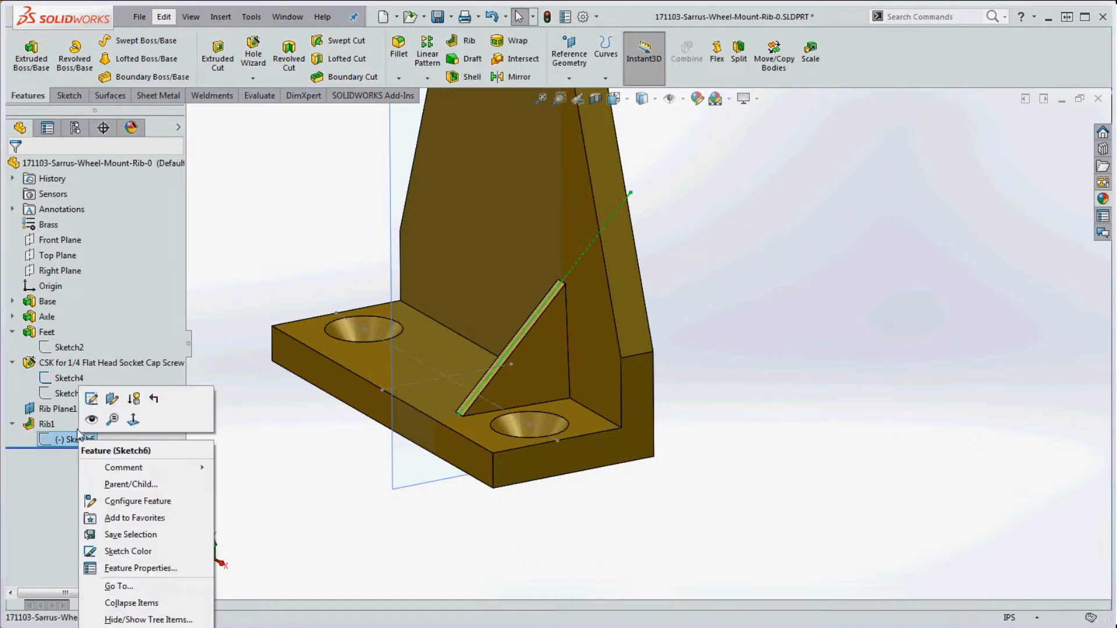
click(91, 396)
middle_drag(606, 556, 584, 542)
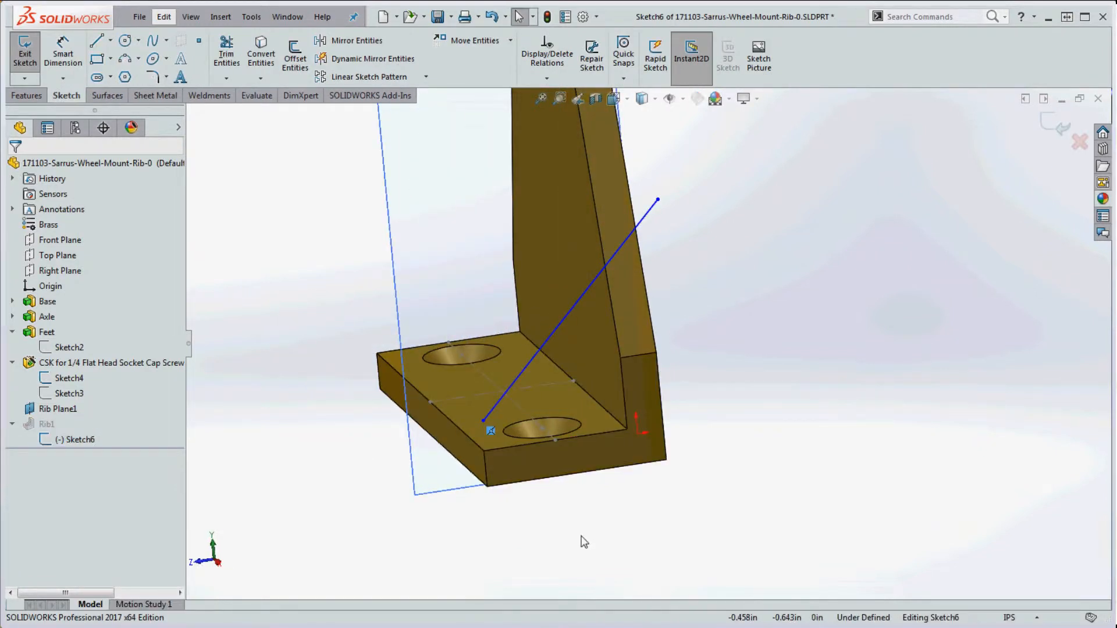
key(ctrl+8)
drag(740, 377, 687, 402)
click(792, 521)
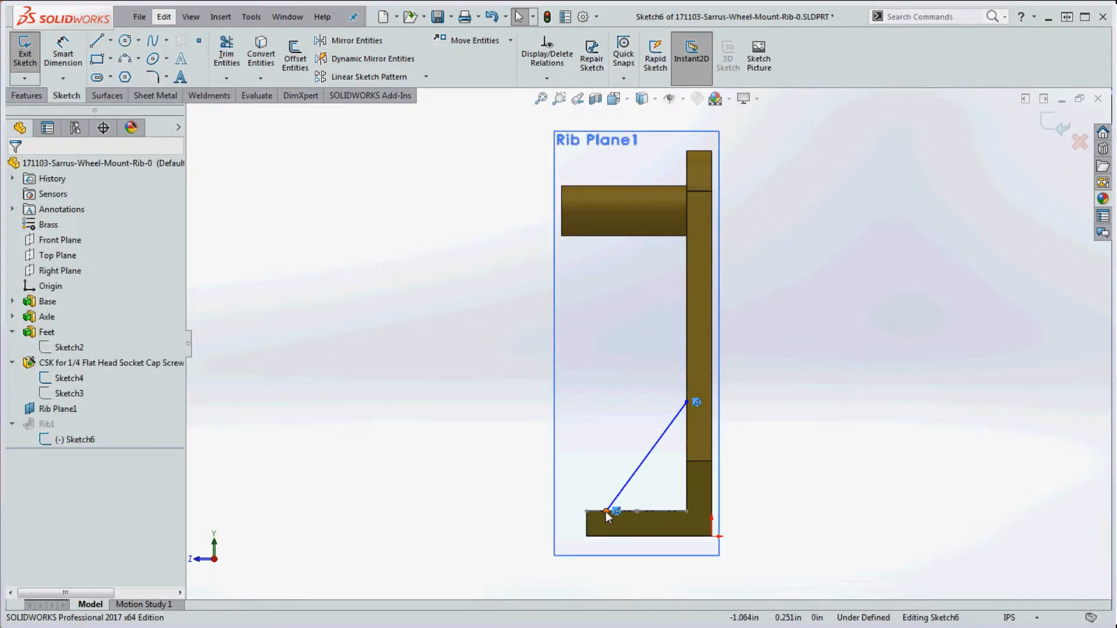
- Move the rib line's lower endpoint forward past the front end of the base plate, and rebuild the part
drag(607, 515, 572, 525)
middle_drag(717, 572, 778, 603)
key(Escape)
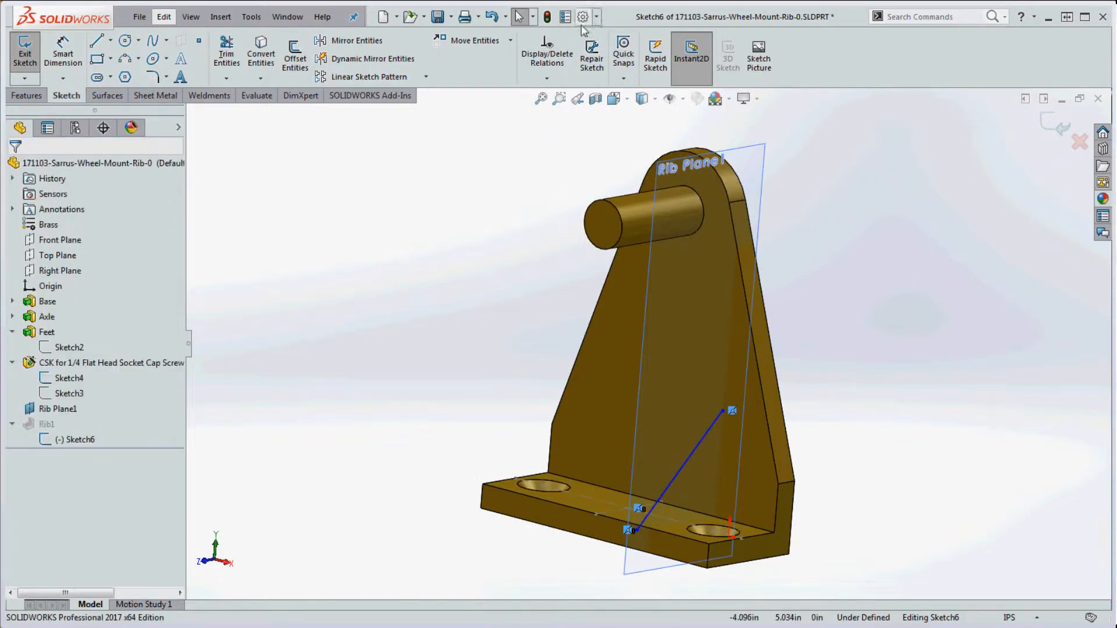
click(547, 17)
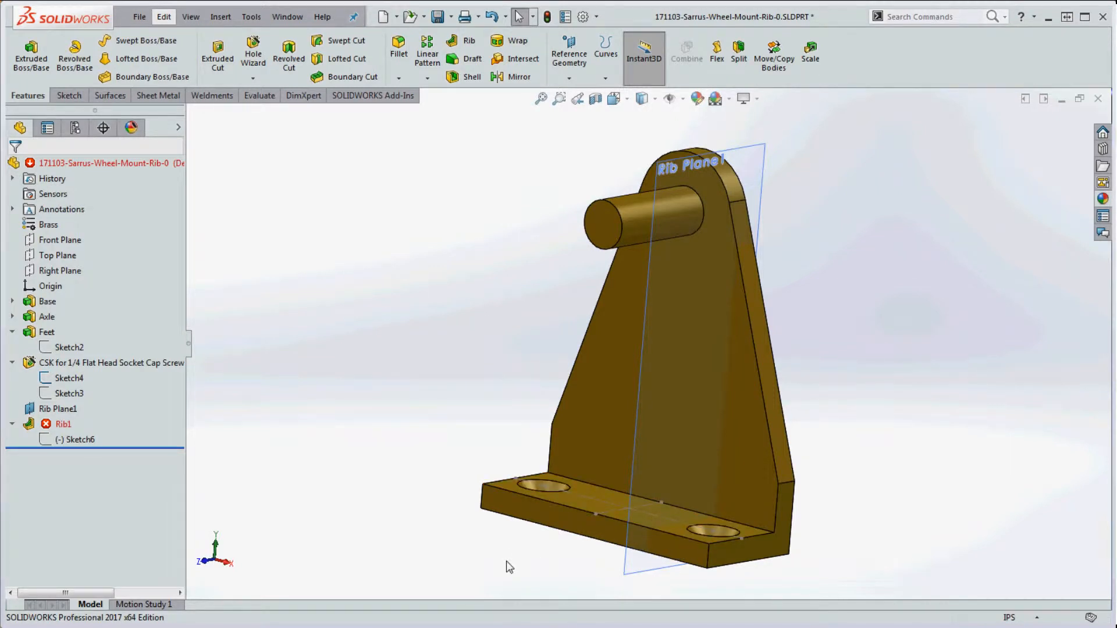
- Reopen the rib's sketch, bring the line's lower endpoint back onto the base plate's top, and rebuild the part to inspect the drafted rib
middle_drag(530, 557, 517, 575)
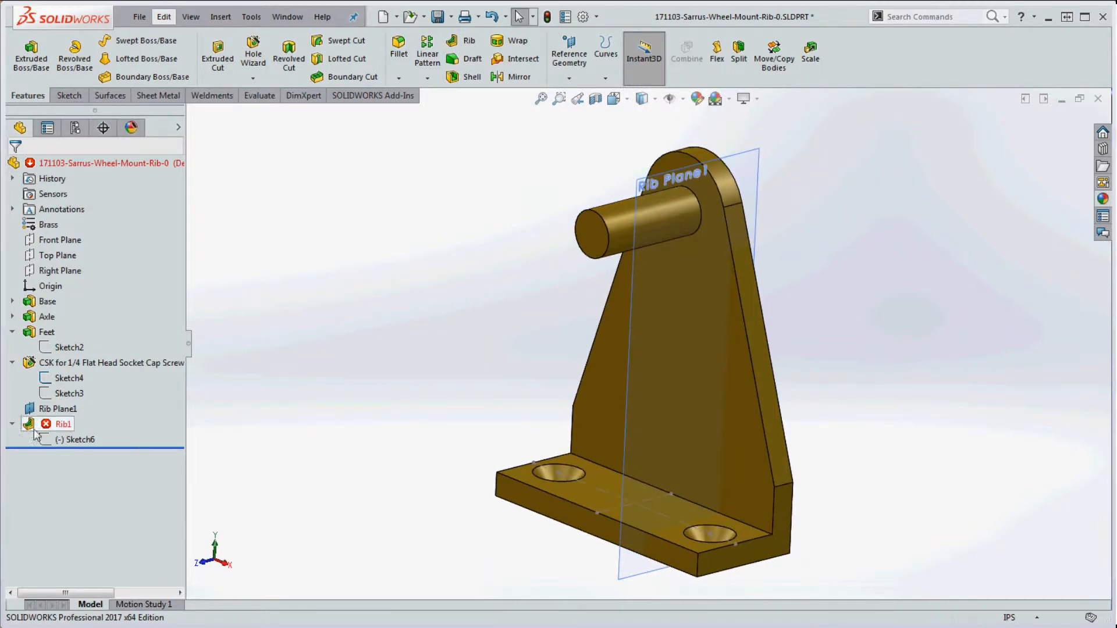
right_click(72, 440)
click(83, 399)
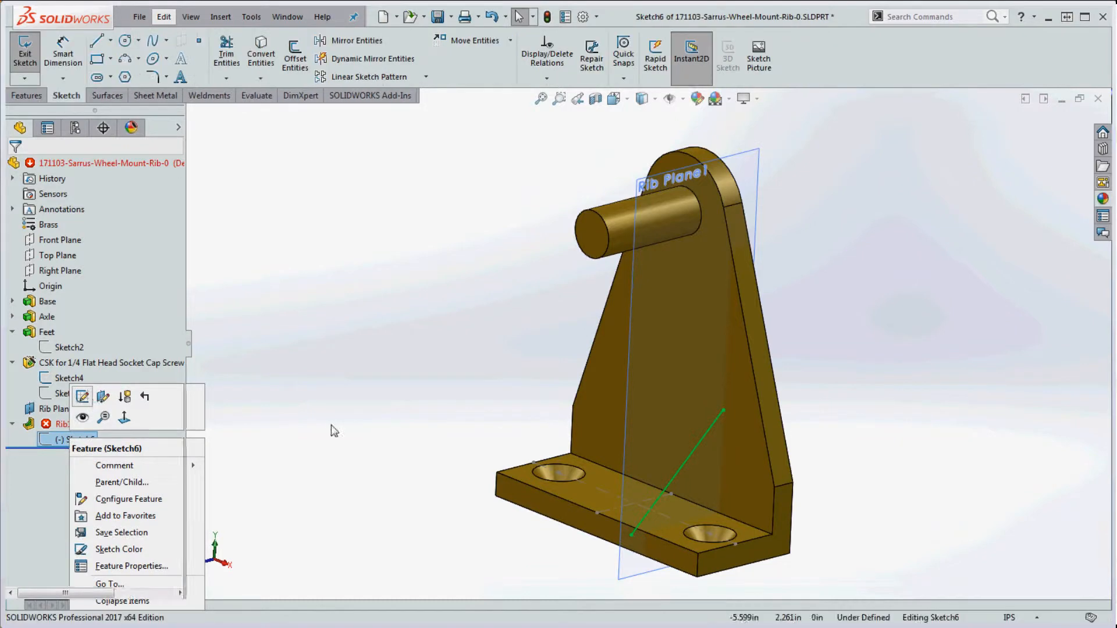
drag(631, 534, 663, 525)
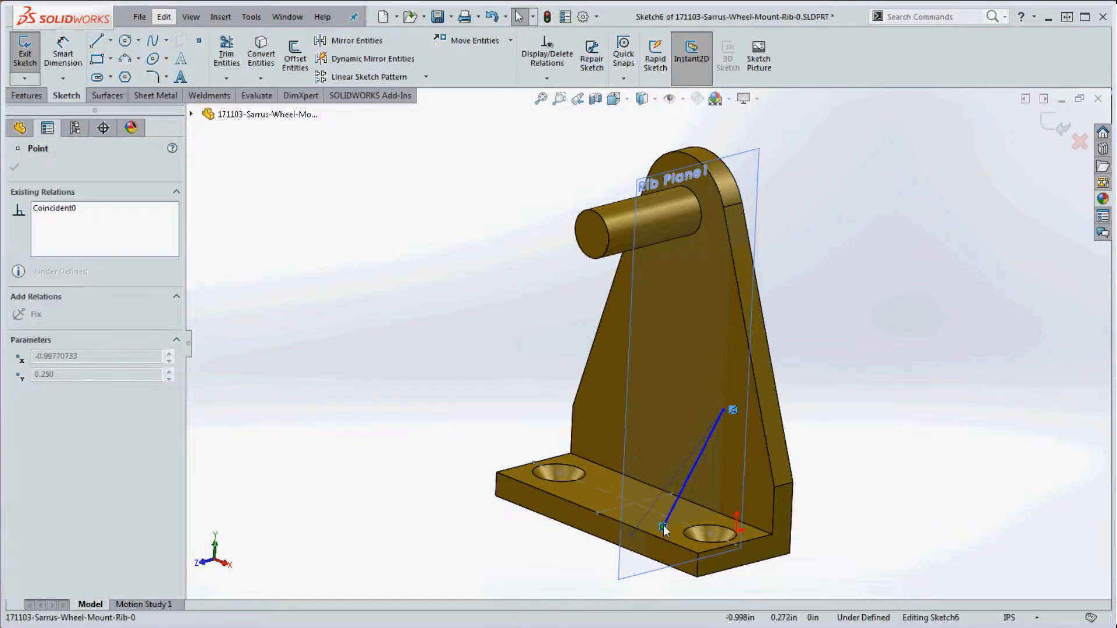
click(547, 17)
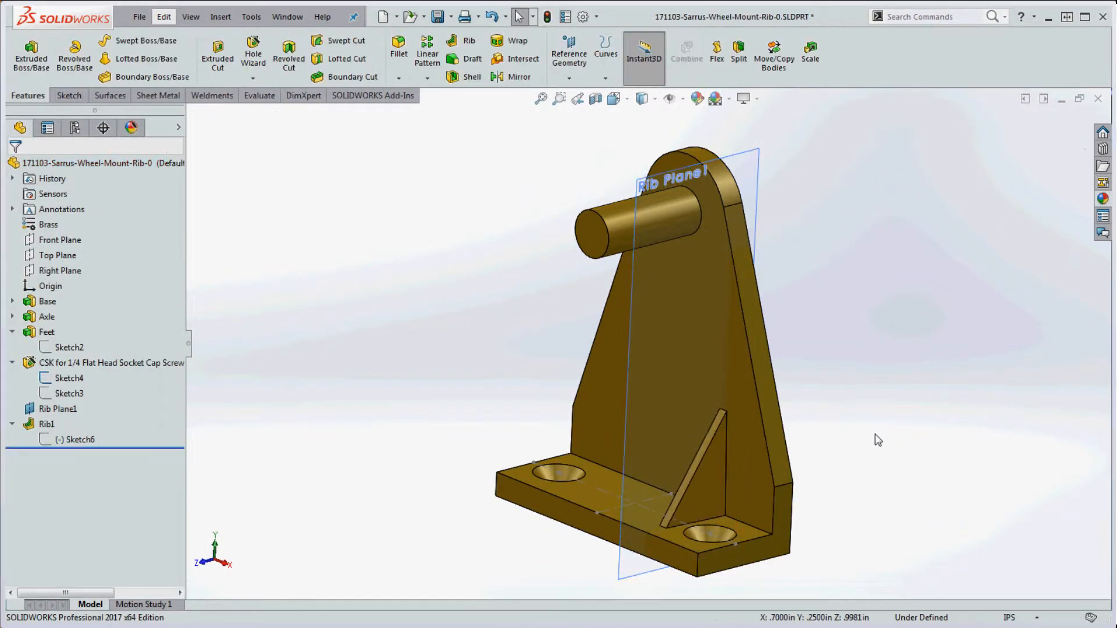
middle_drag(879, 441, 945, 454)
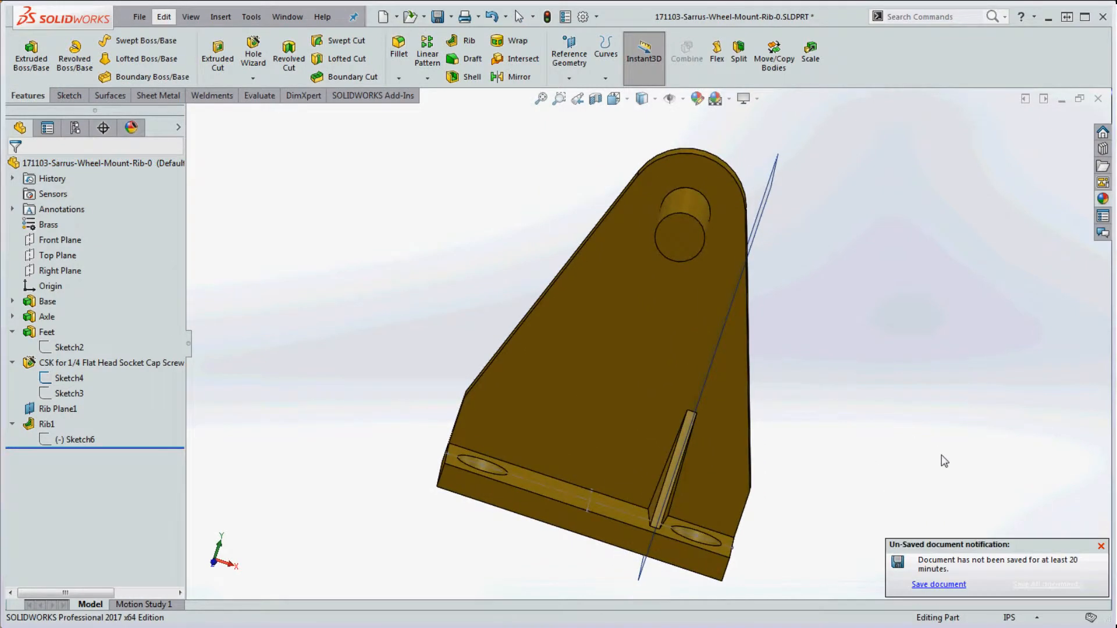
scroll(671, 452, up, 5)
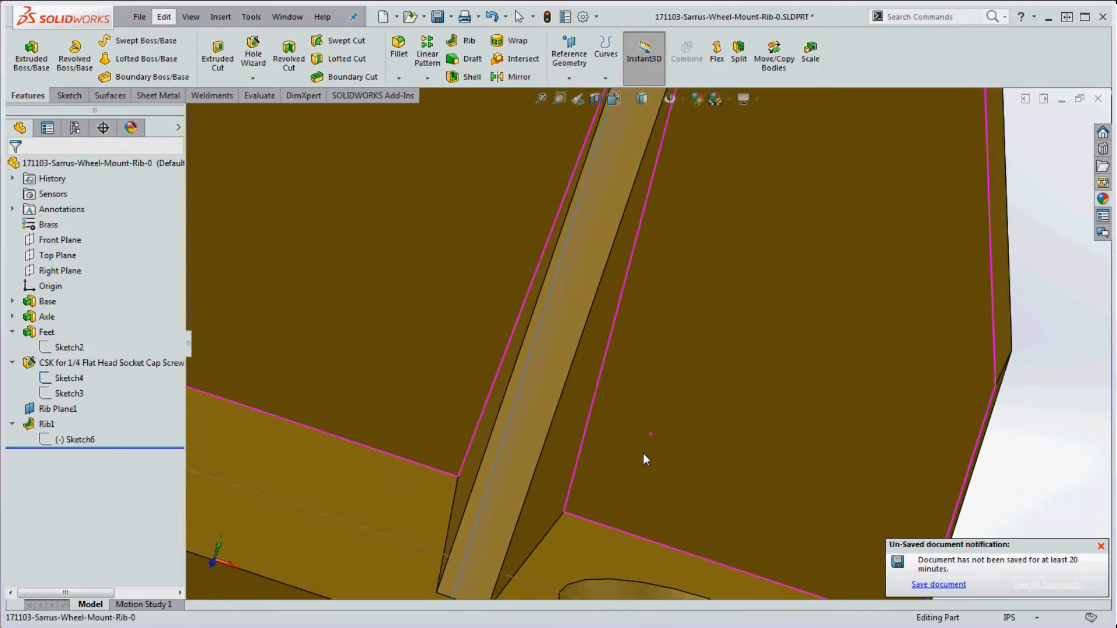
scroll(643, 452, down, 3)
middle_drag(644, 448, 630, 348)
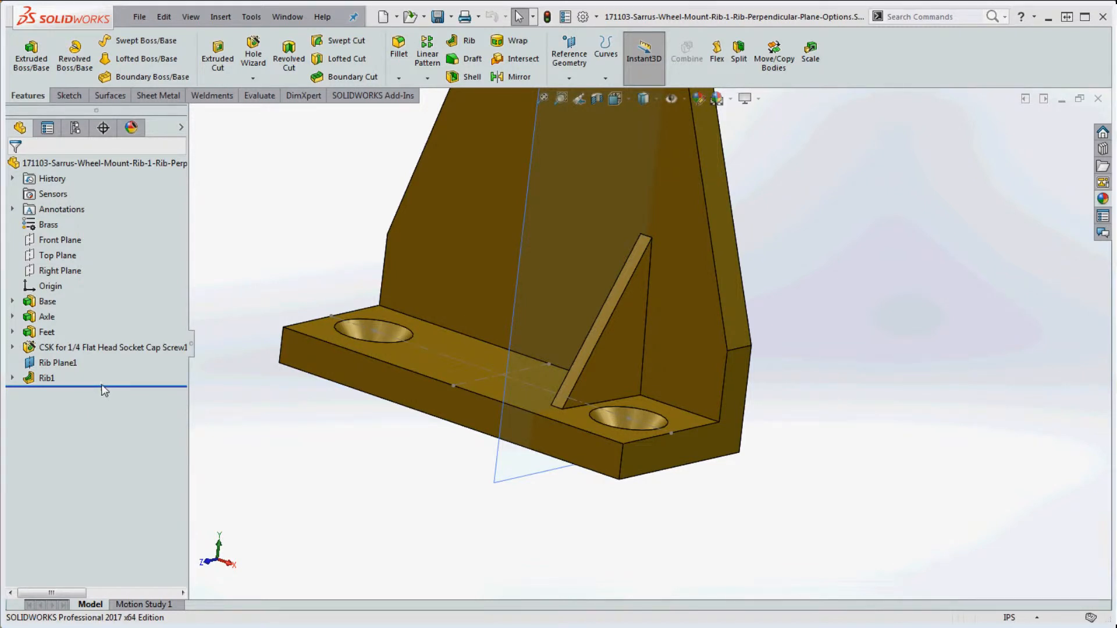
- Roll the model back above the rib plane and create a plane through the line joining the two holes, at 60° to the Top Plane
drag(101, 385, 94, 357)
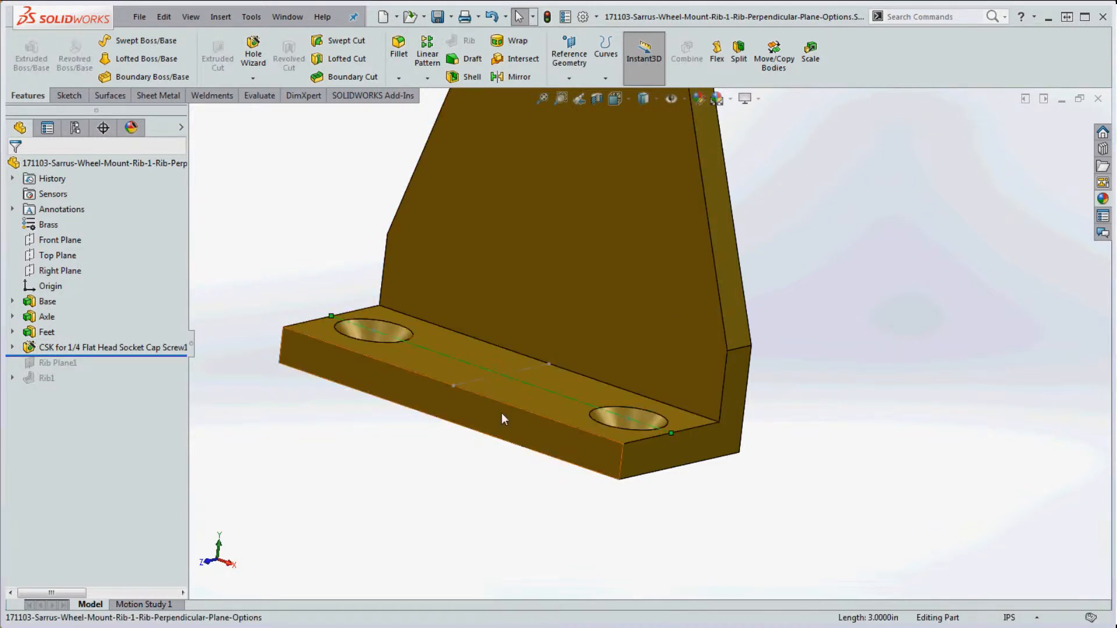
click(58, 255)
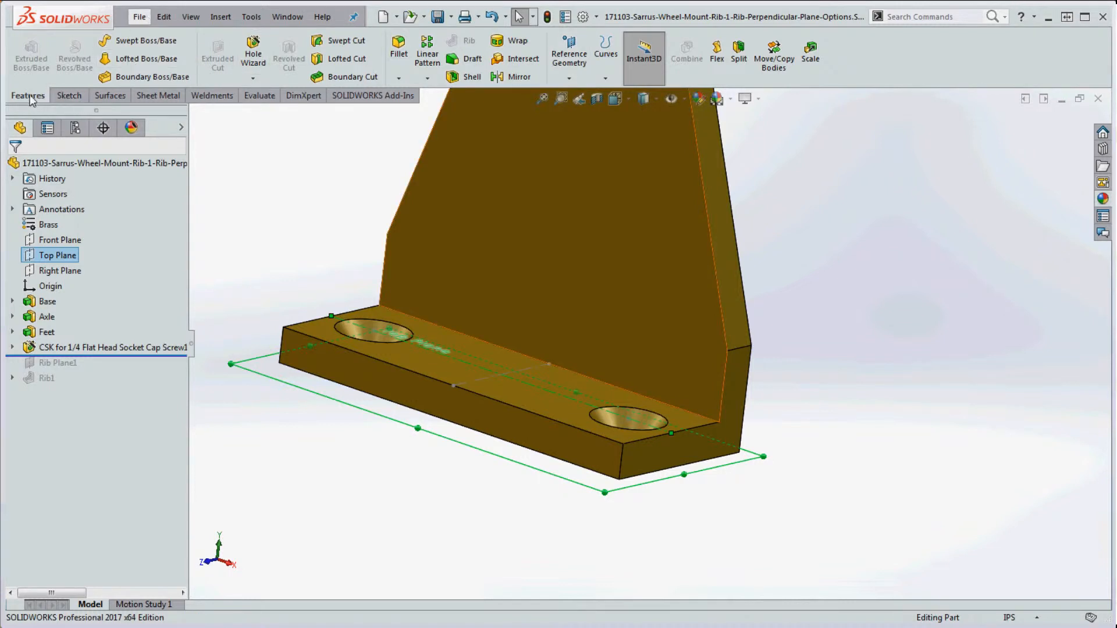
click(573, 71)
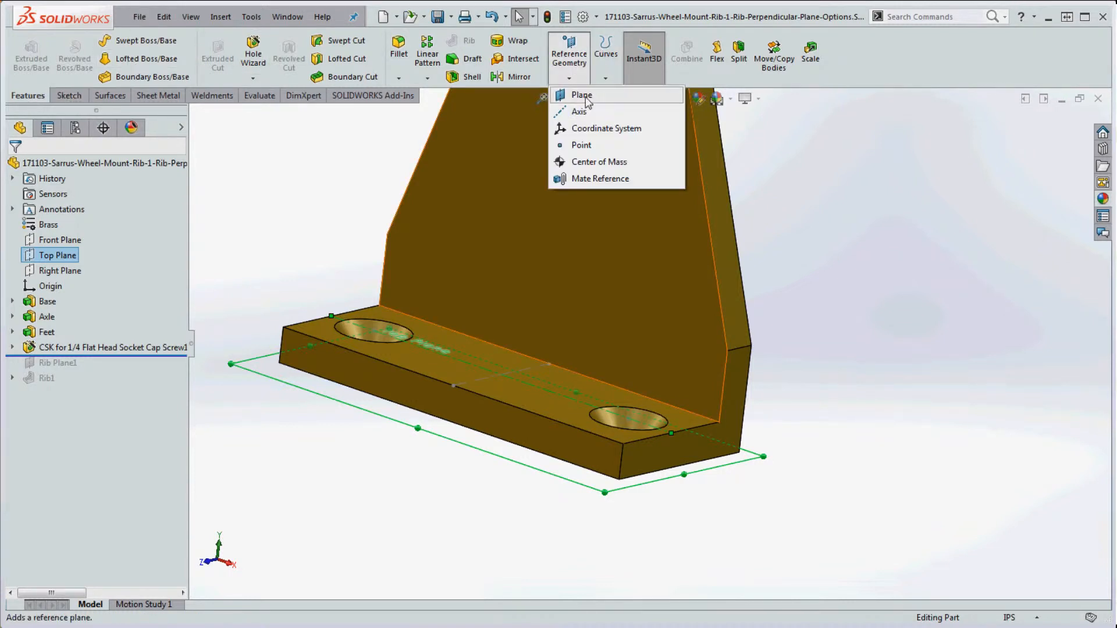
click(581, 93)
middle_drag(764, 393, 724, 382)
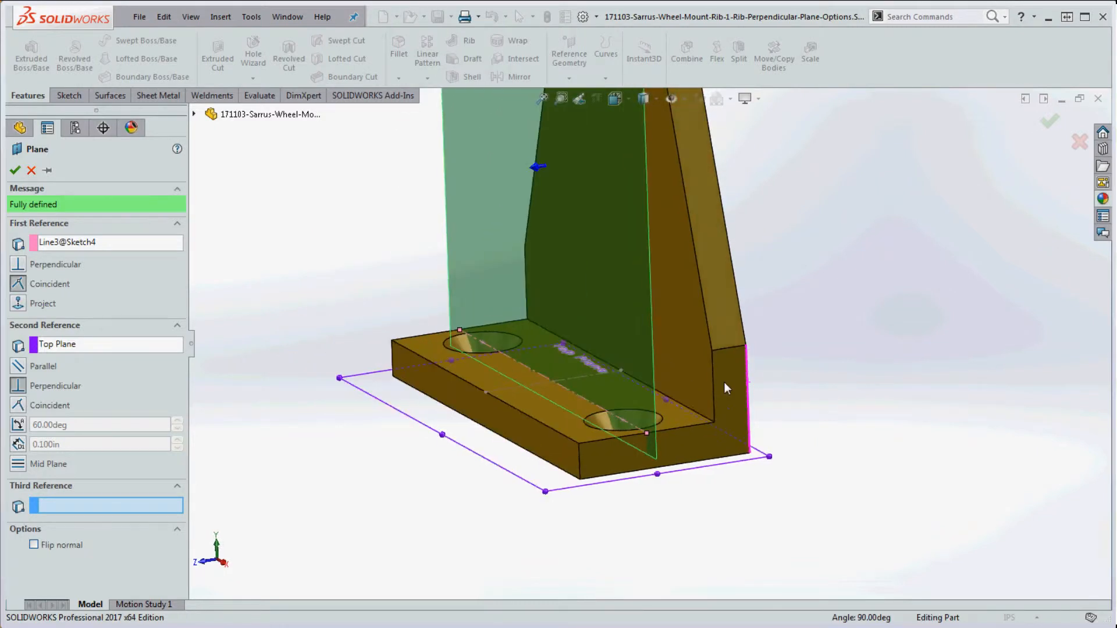
click(18, 425)
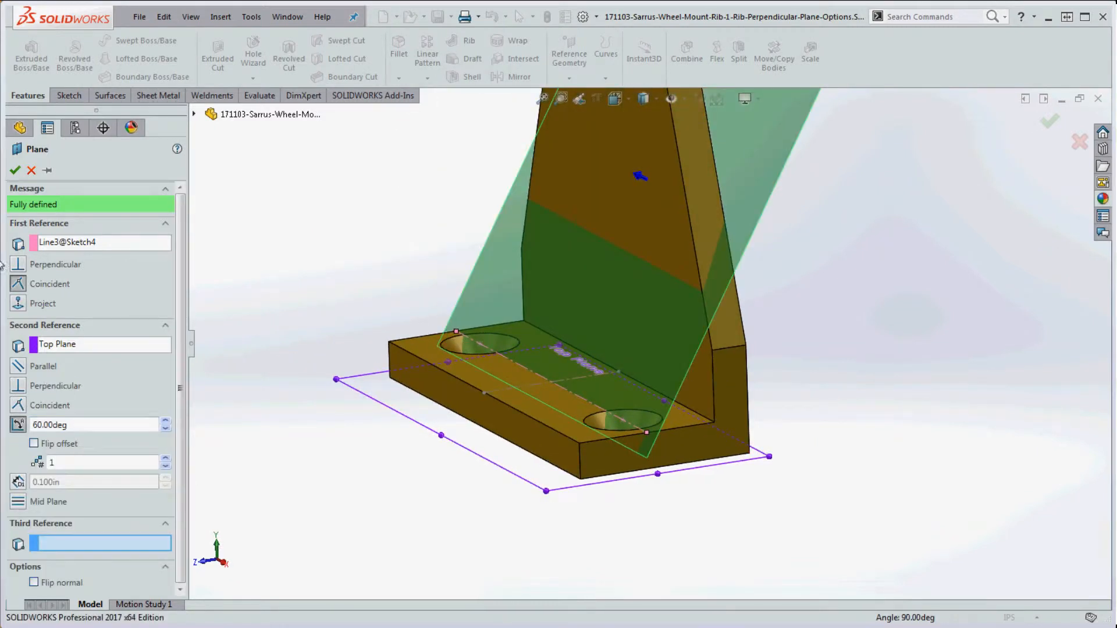
click(17, 174)
middle_drag(733, 455, 817, 399)
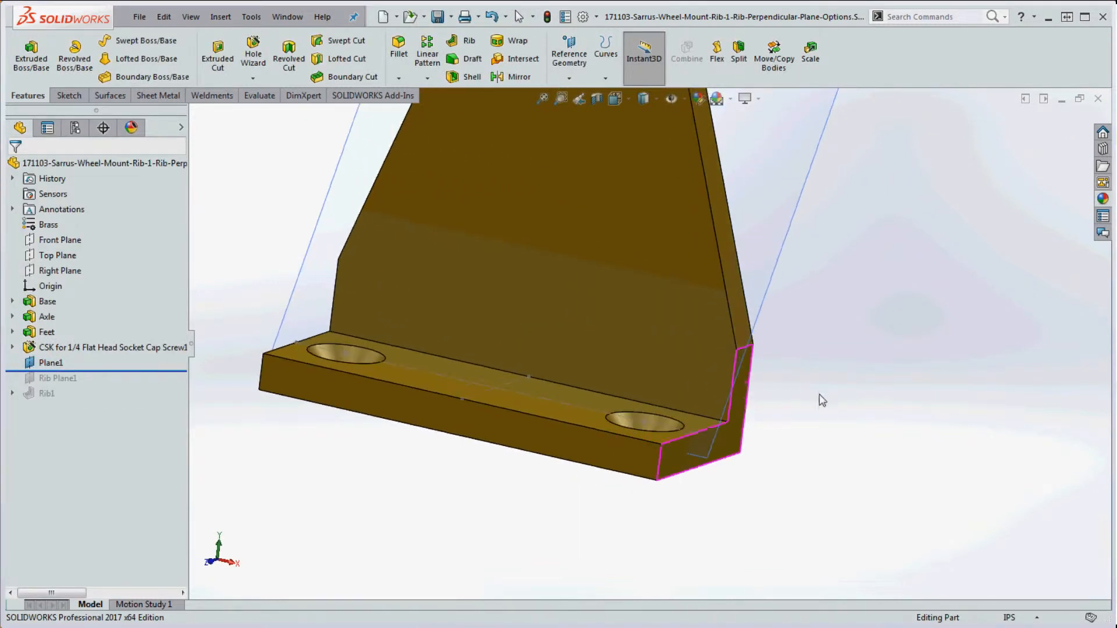
click(73, 96)
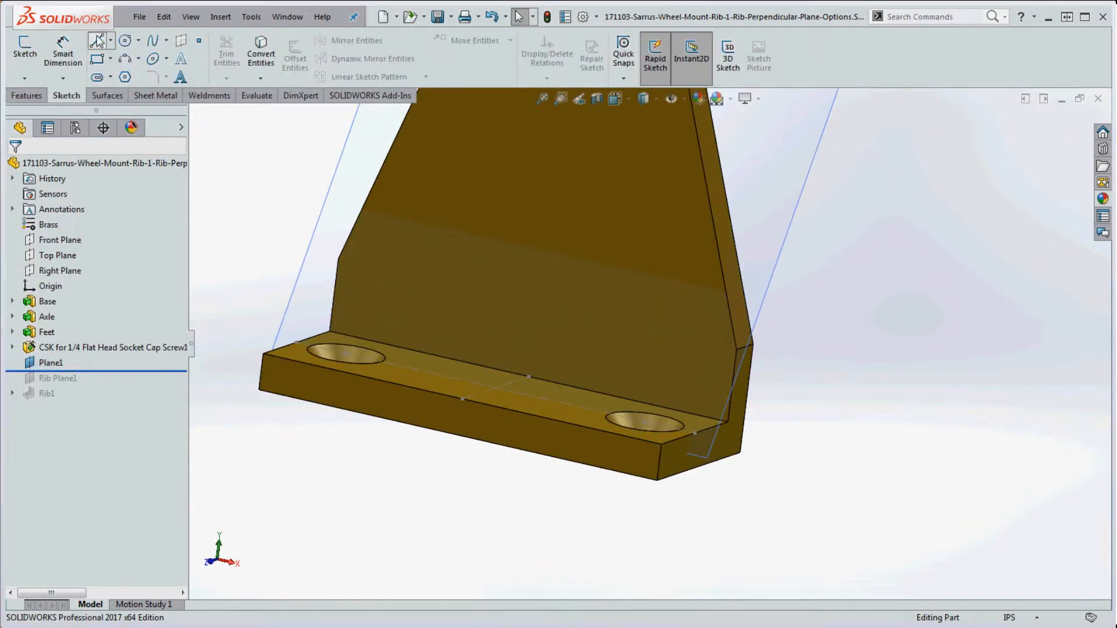
click(98, 41)
click(626, 245)
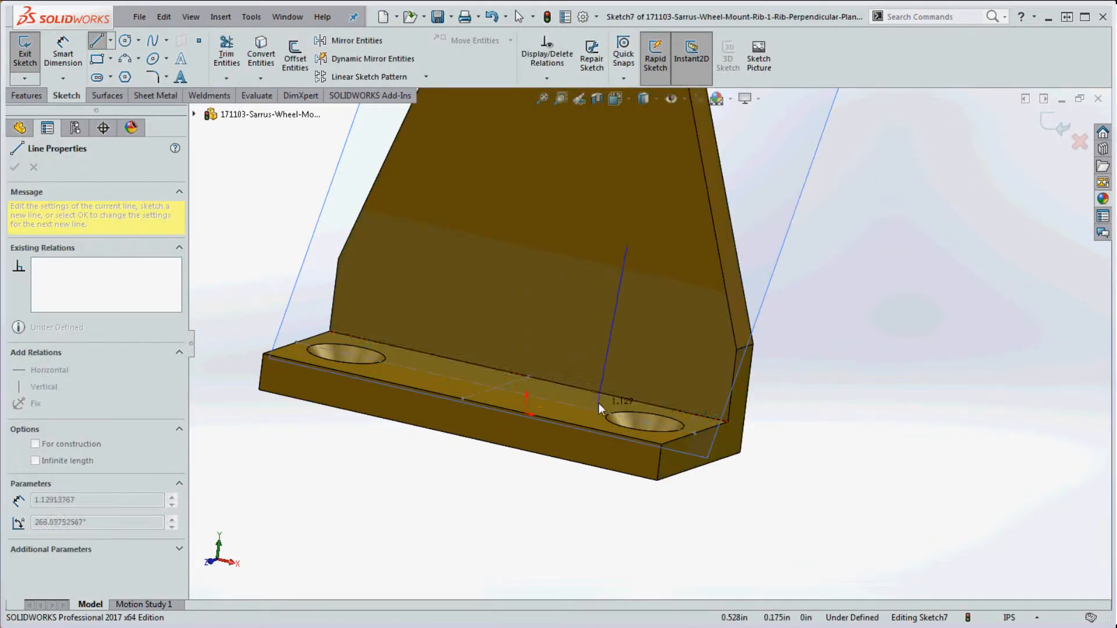
double_click(551, 390)
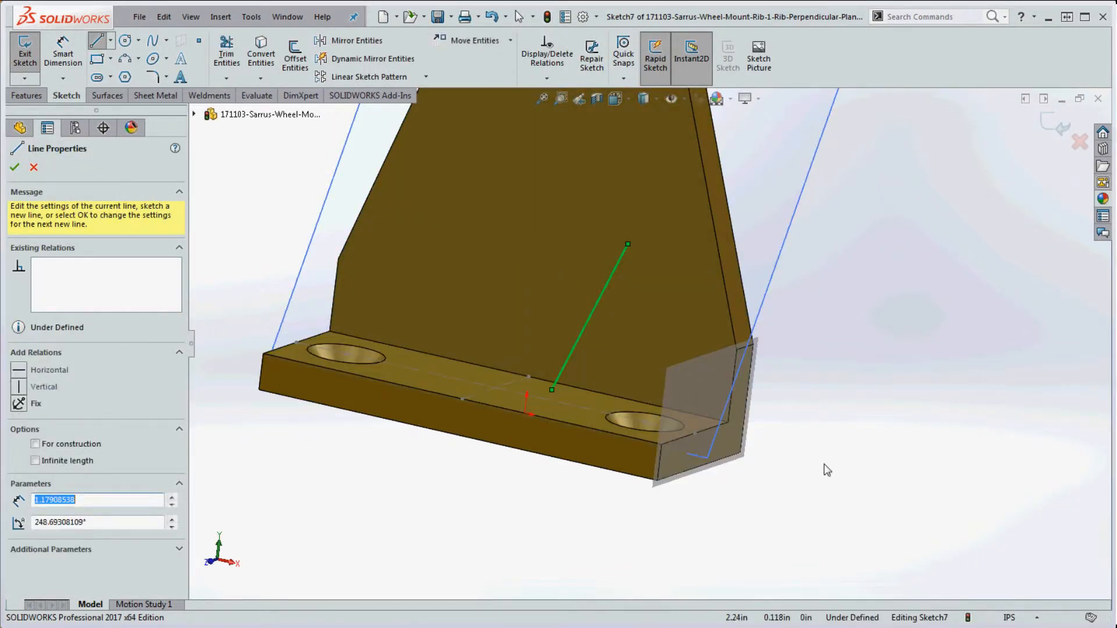
mouse_move(824, 464)
middle_down()
mouse_move(742, 463)
mouse_move(878, 451)
mouse_move(750, 463)
mouse_move(820, 459)
middle_up()
click(820, 459)
click(596, 324)
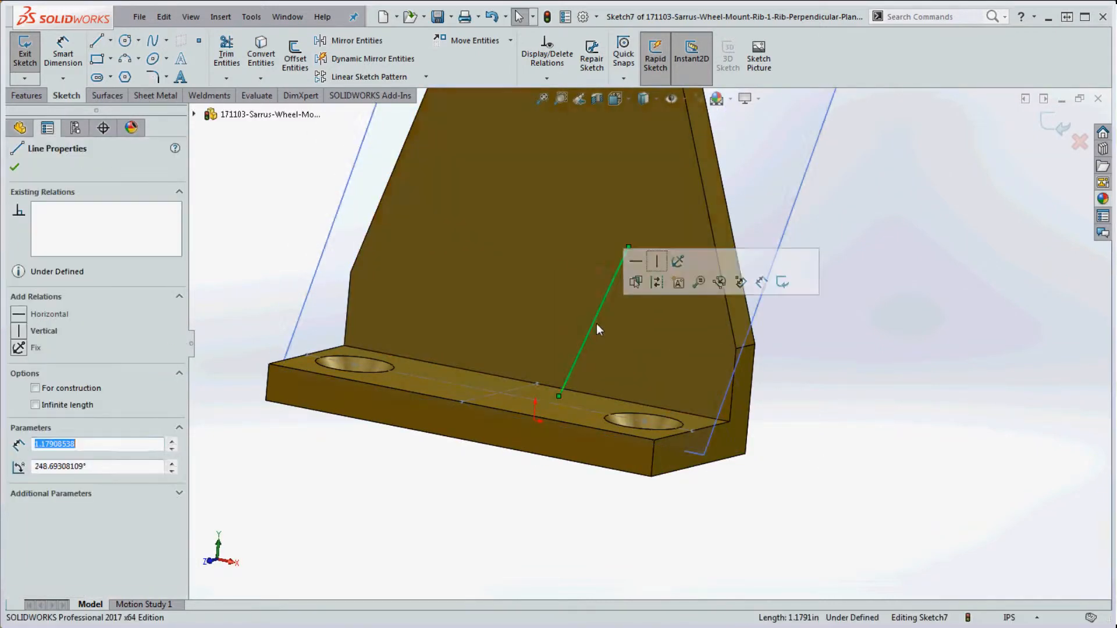
key(Delete)
click(547, 17)
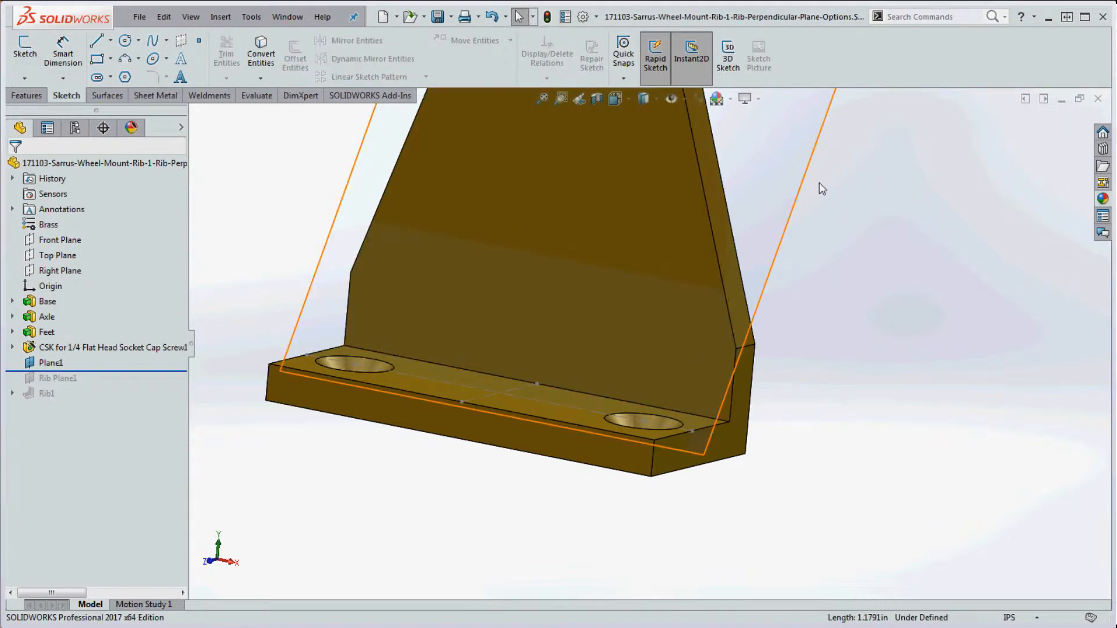
- Sketch a slanted line on the new 60° plane, running from near the upright's sloping edge down to the base plate
click(774, 256)
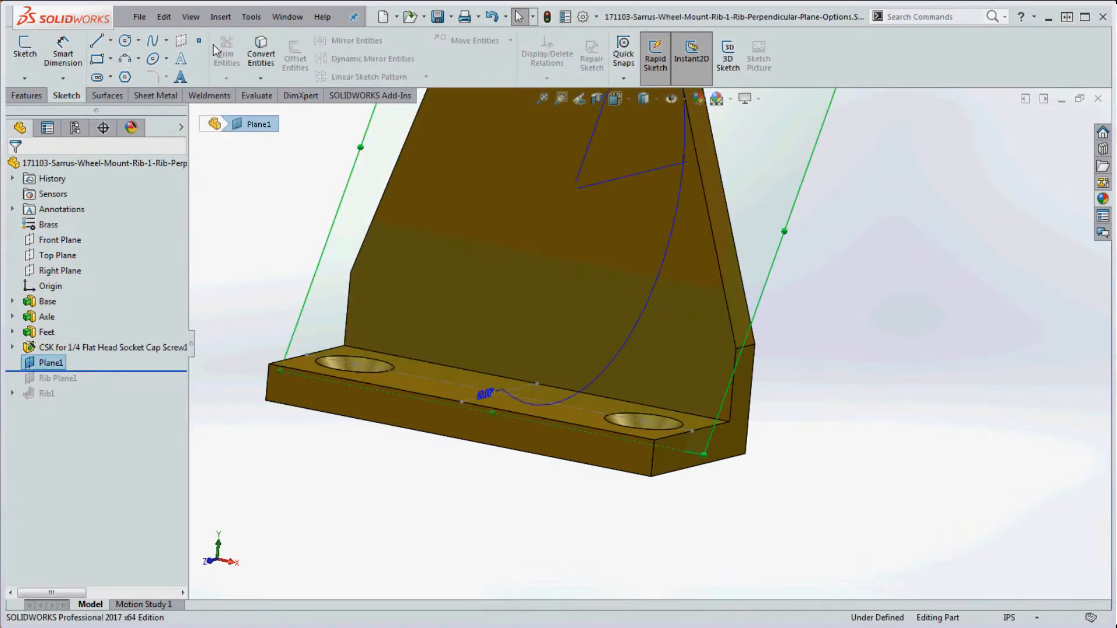
click(97, 41)
click(655, 240)
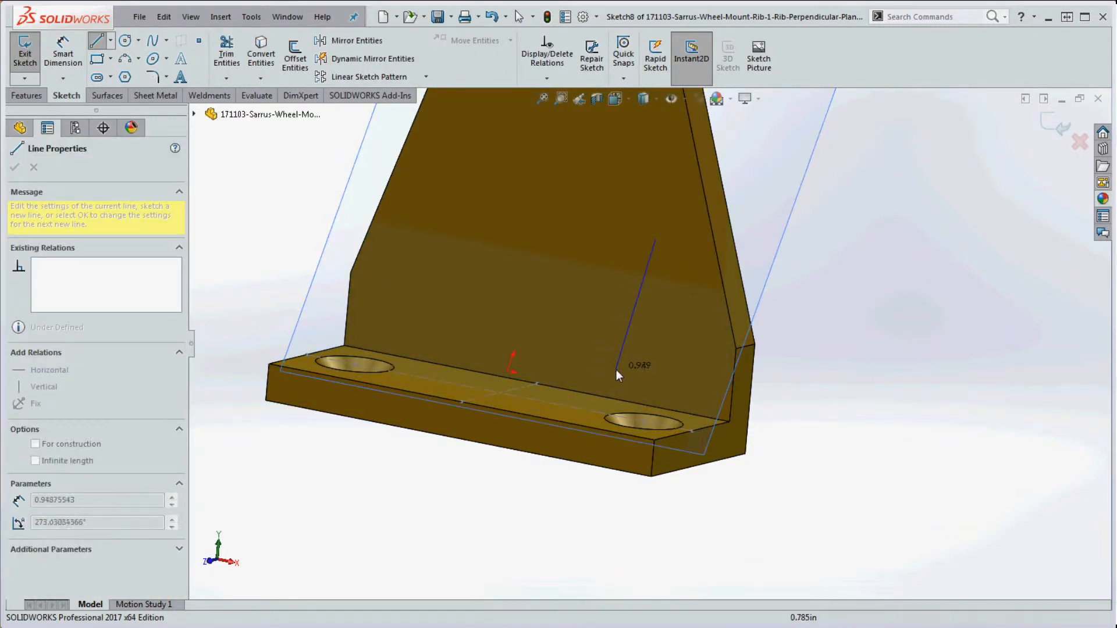
click(560, 395)
middle_drag(837, 431, 805, 404)
key(Escape)
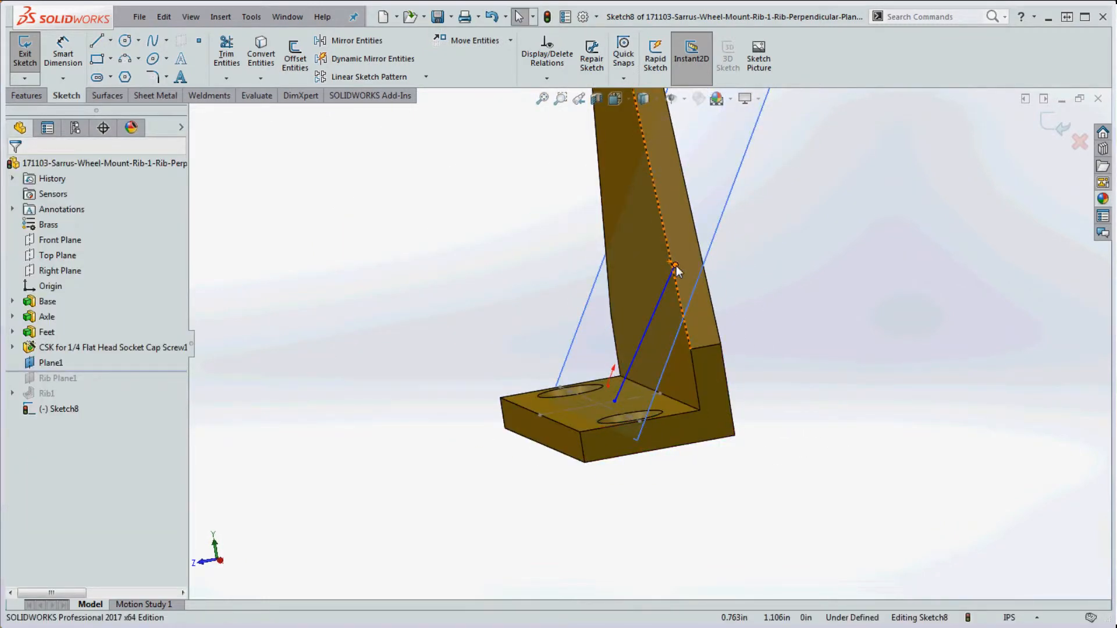
- Adjust both ends of the slanted line, stretching its upper endpoint past the upright to about X 0.83 in, Y 2.17 in
drag(675, 266, 655, 305)
key(Escape)
mouse_move(793, 436)
middle_down()
mouse_move(778, 442)
mouse_move(801, 433)
middle_up()
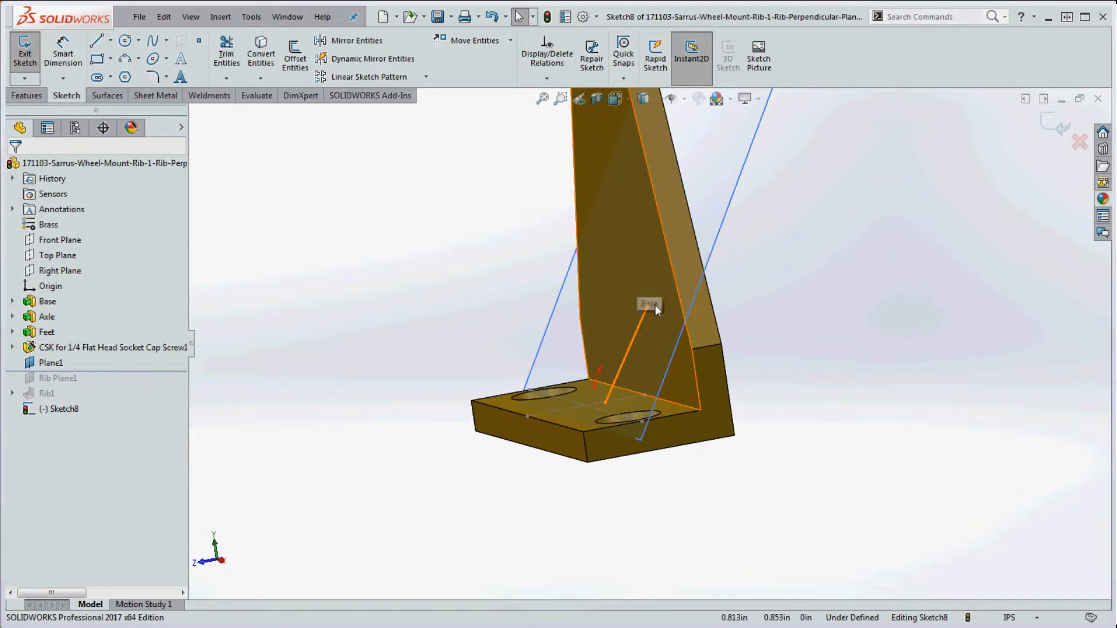
middle_drag(627, 427, 700, 491)
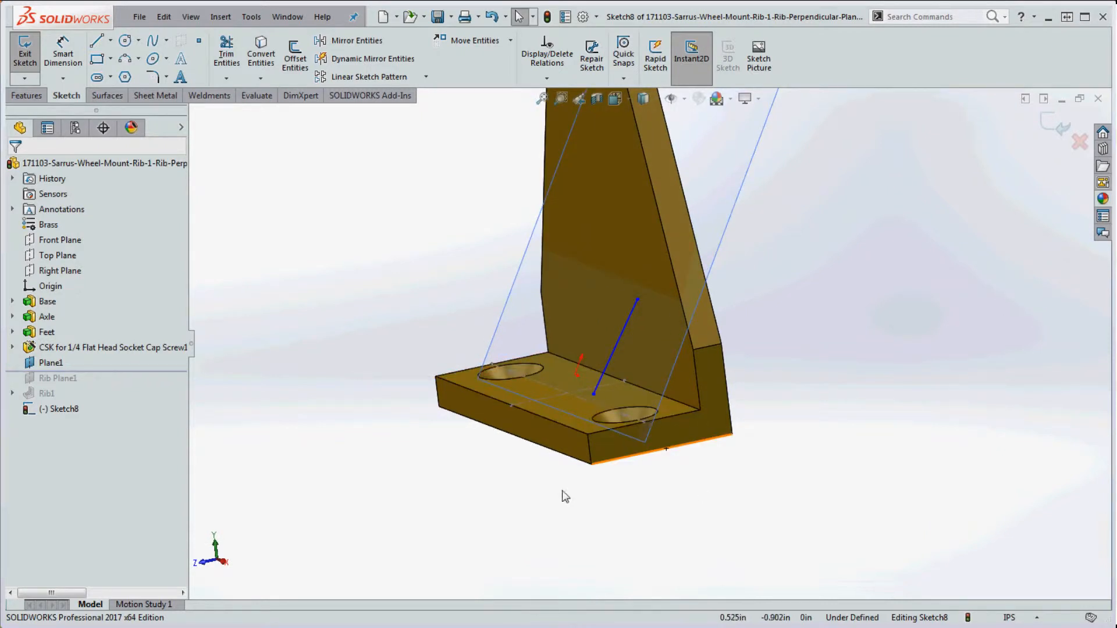
mouse_move(595, 394)
mouse_down()
mouse_move(481, 425)
mouse_move(583, 406)
mouse_up()
drag(638, 299, 713, 140)
scroll(817, 336, down, 1)
mouse_move(817, 335)
middle_down()
mouse_move(787, 348)
mouse_move(828, 335)
middle_up()
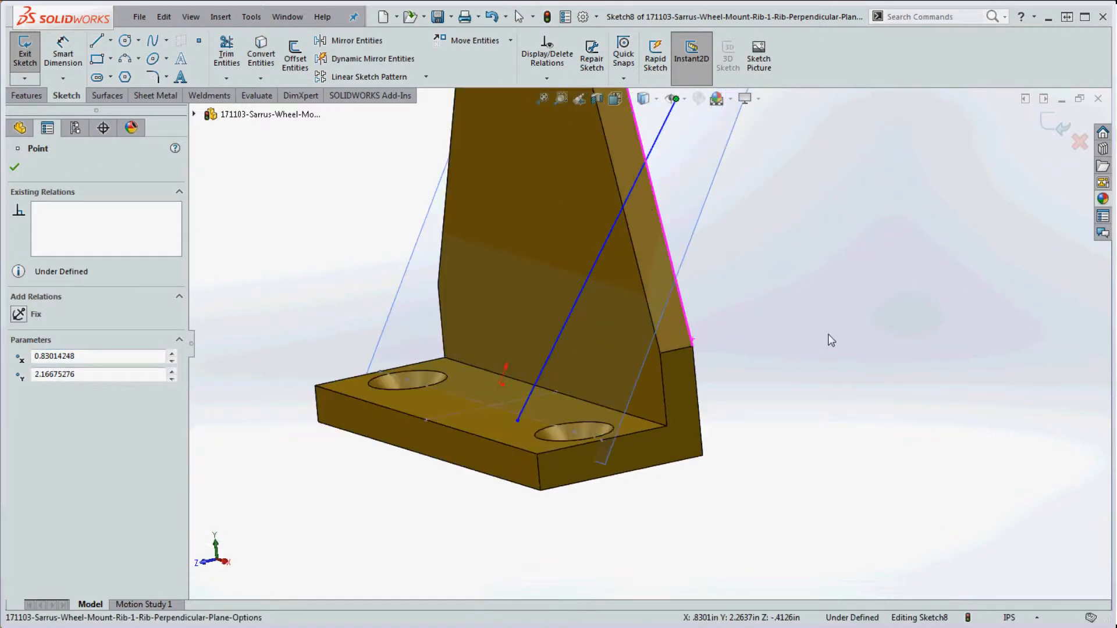
scroll(829, 334, up, 1)
middle_drag(677, 378, 850, 433)
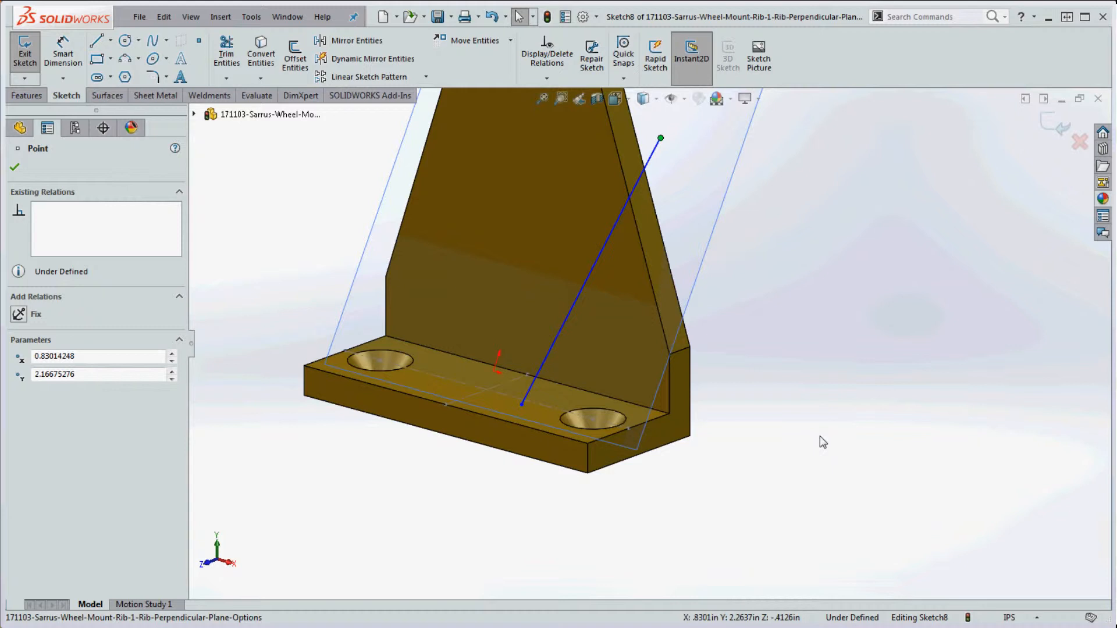
click(227, 242)
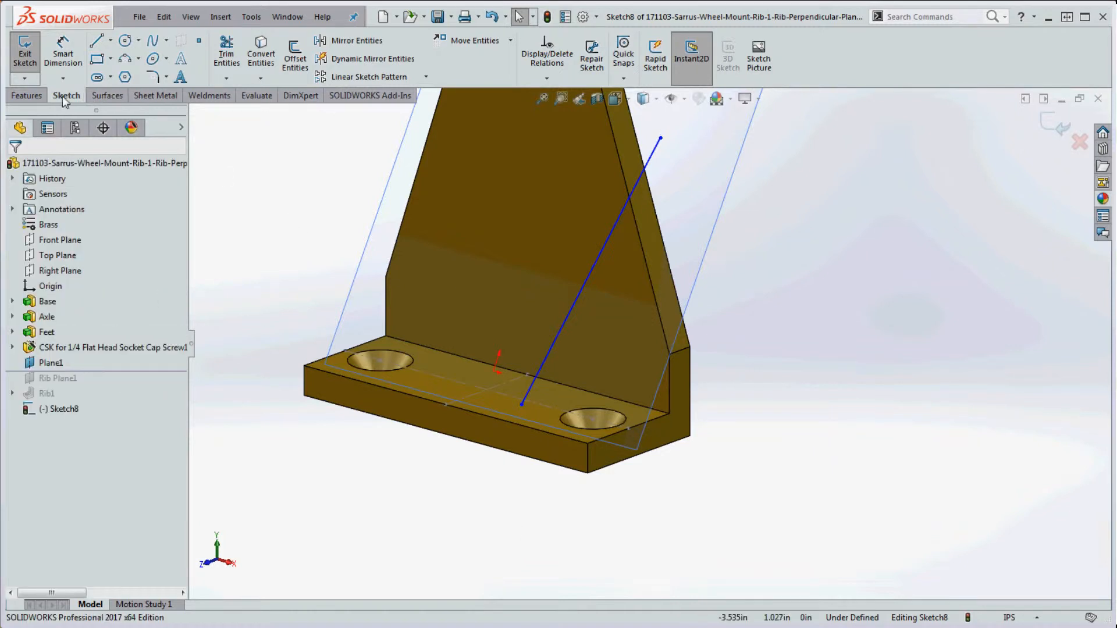
- Start a rib from the slanted line, 0.100 in thick on both sides of the sketch, with draft turned off
click(26, 96)
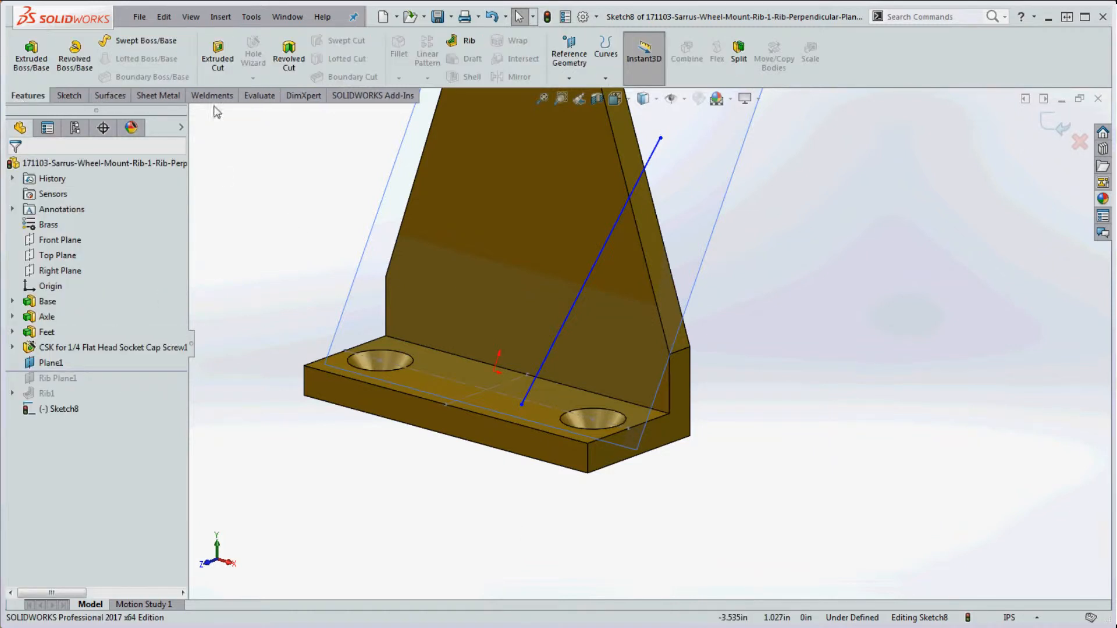
click(459, 41)
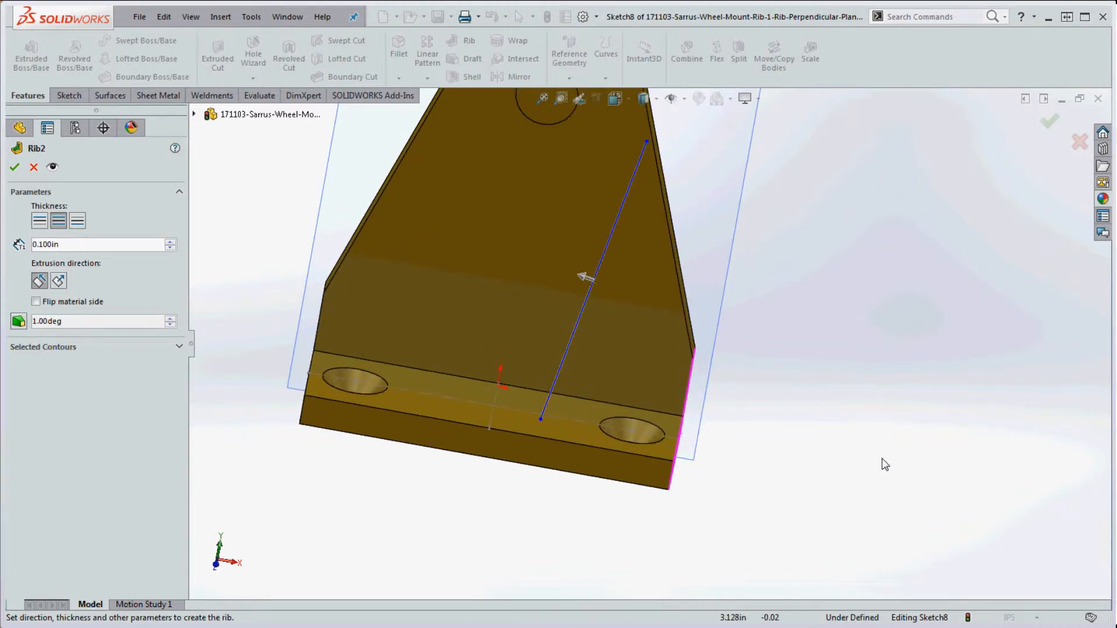
mouse_move(762, 426)
middle_down()
mouse_move(743, 421)
mouse_move(798, 436)
mouse_move(780, 432)
middle_up()
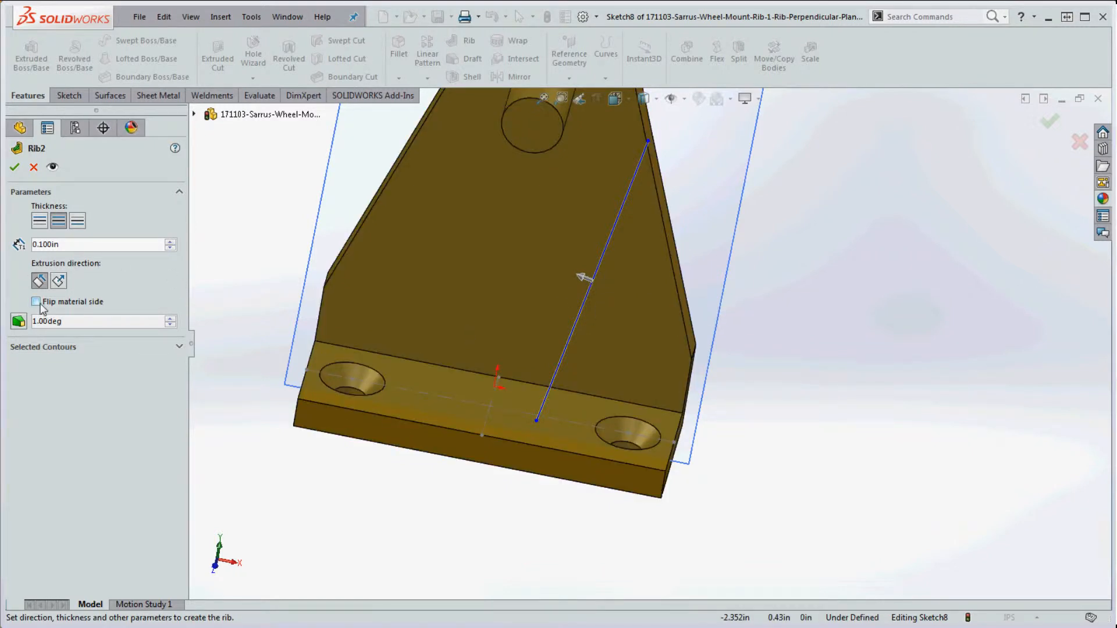
click(584, 280)
click(600, 286)
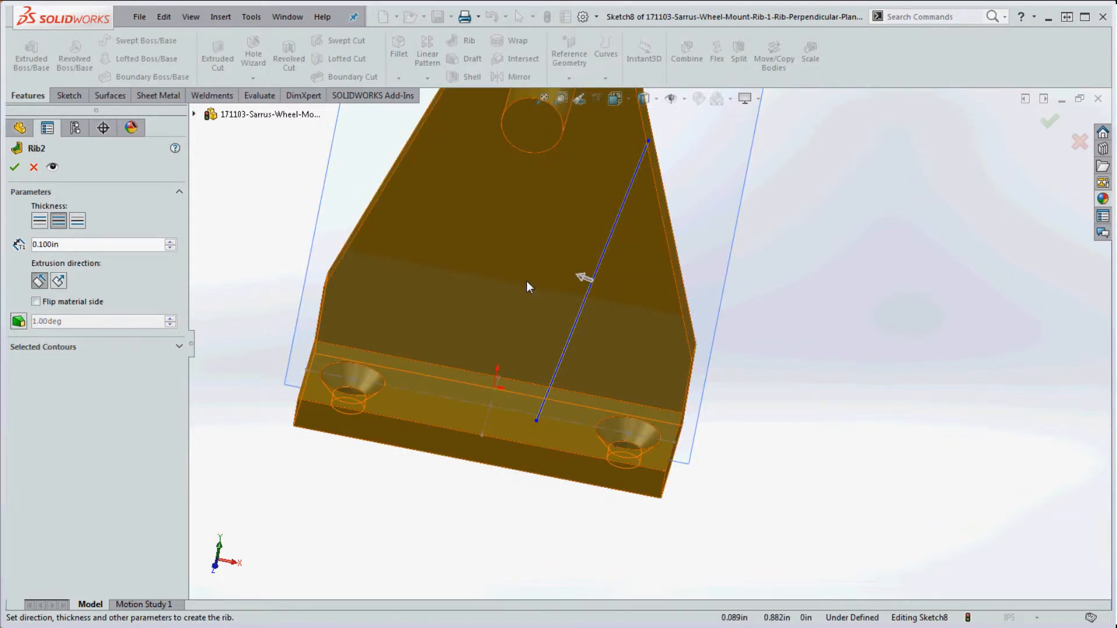
mouse_move(761, 366)
middle_down()
mouse_move(717, 375)
mouse_move(776, 364)
middle_up()
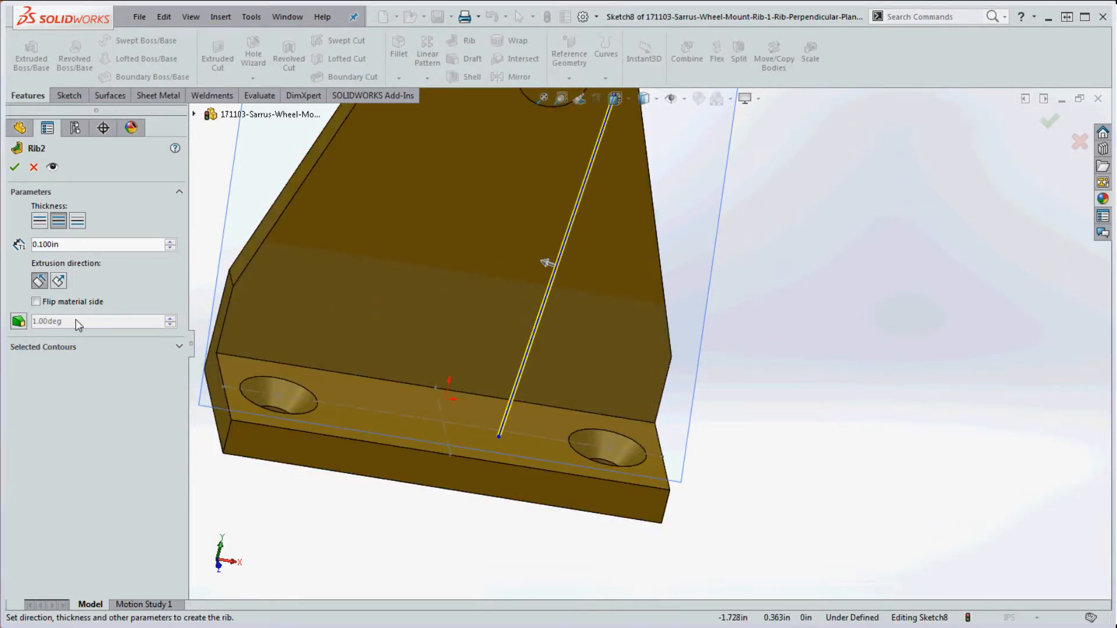
- Set the rib to extrude normal to the sketch with Linear type, leave the material side unflipped, and create it
click(36, 302)
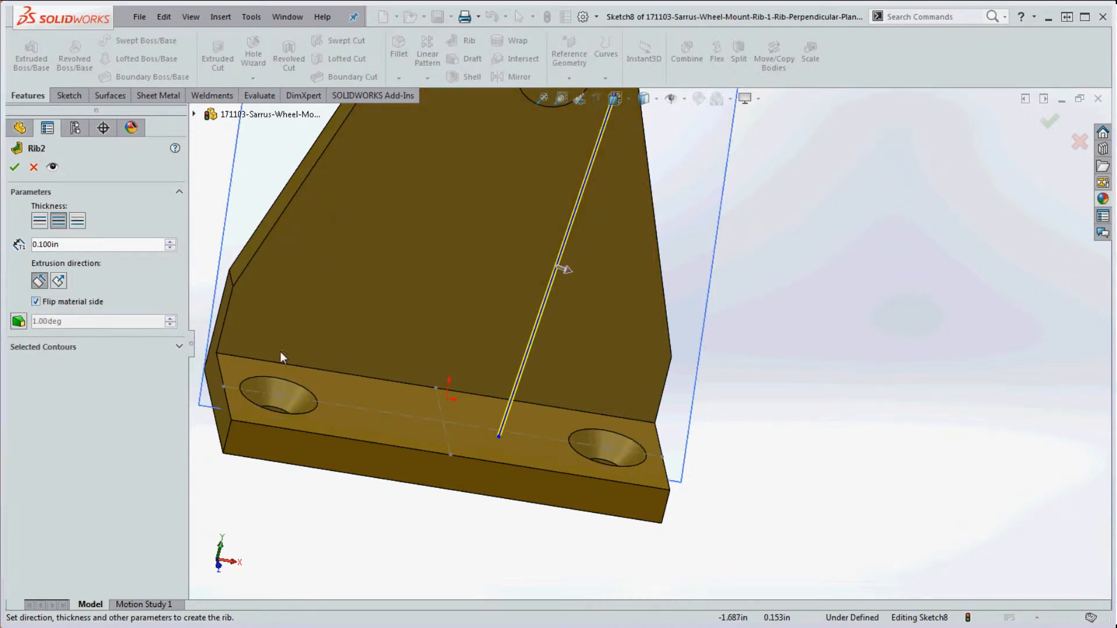
click(58, 281)
mouse_move(816, 368)
middle_down()
mouse_move(689, 343)
mouse_move(724, 348)
middle_up()
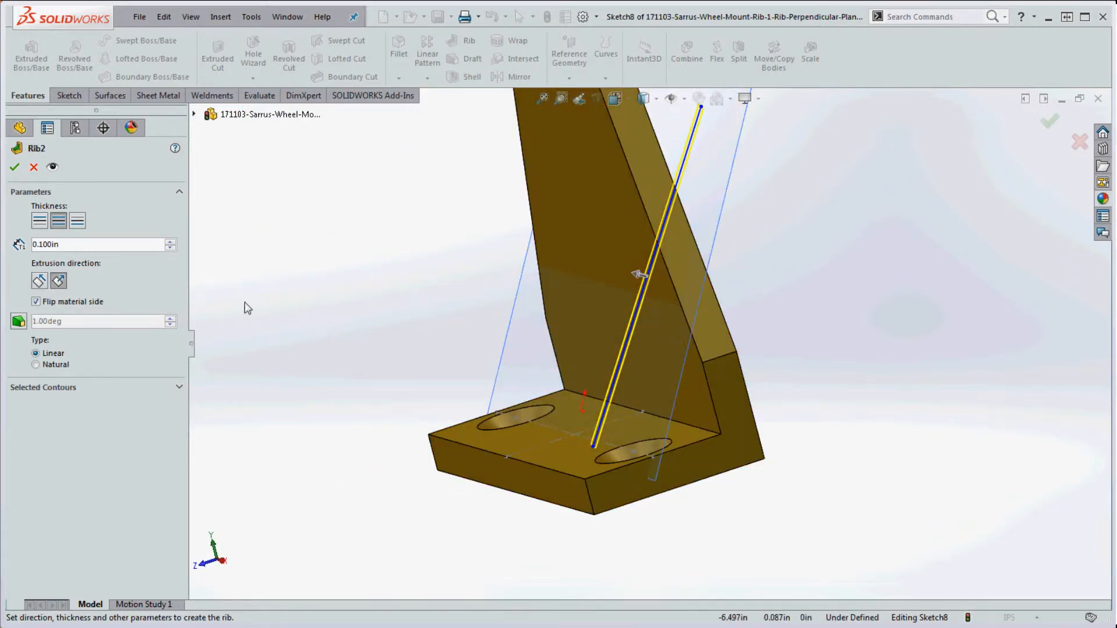
click(36, 301)
middle_drag(481, 369, 948, 472)
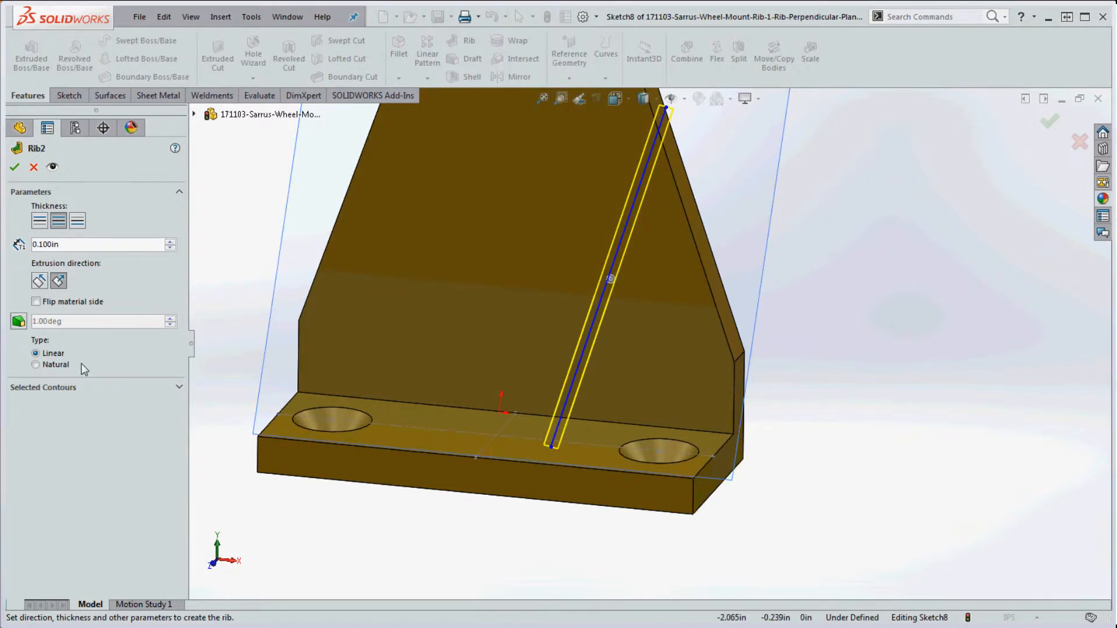
click(15, 167)
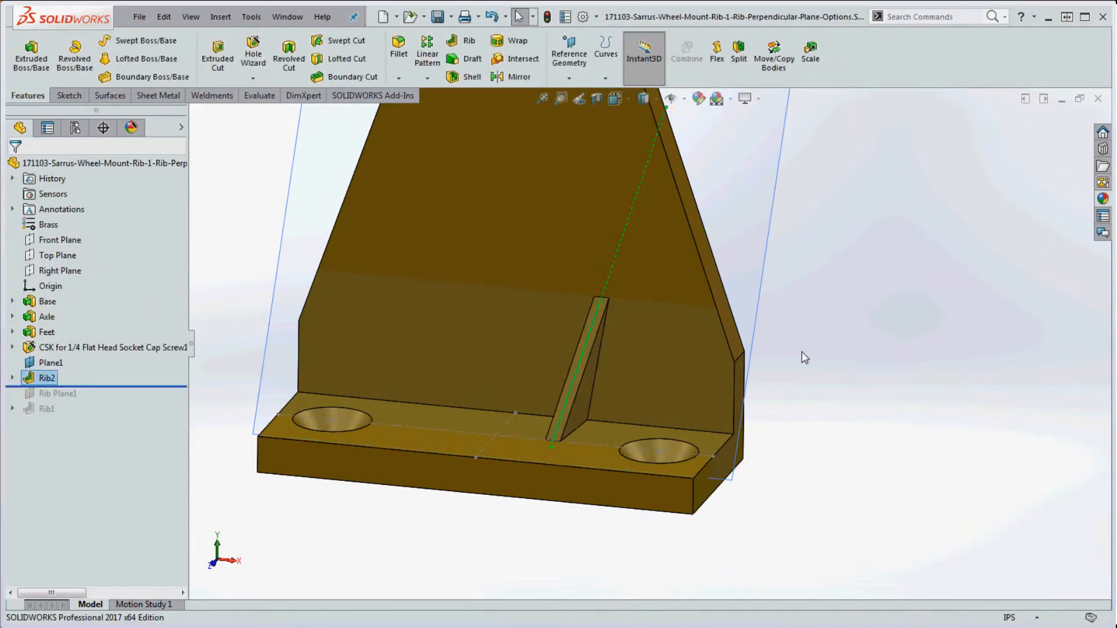
- Show the new rib's sketch and inspect the rib against its sketch line and the angled plane
middle_drag(801, 351, 696, 359)
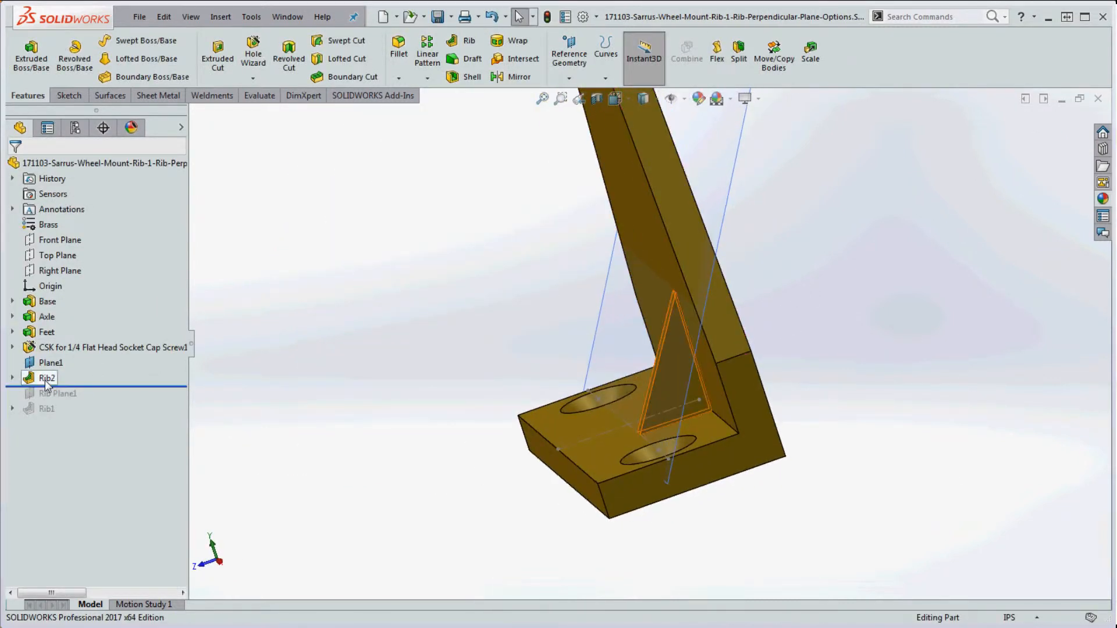
click(12, 378)
click(74, 394)
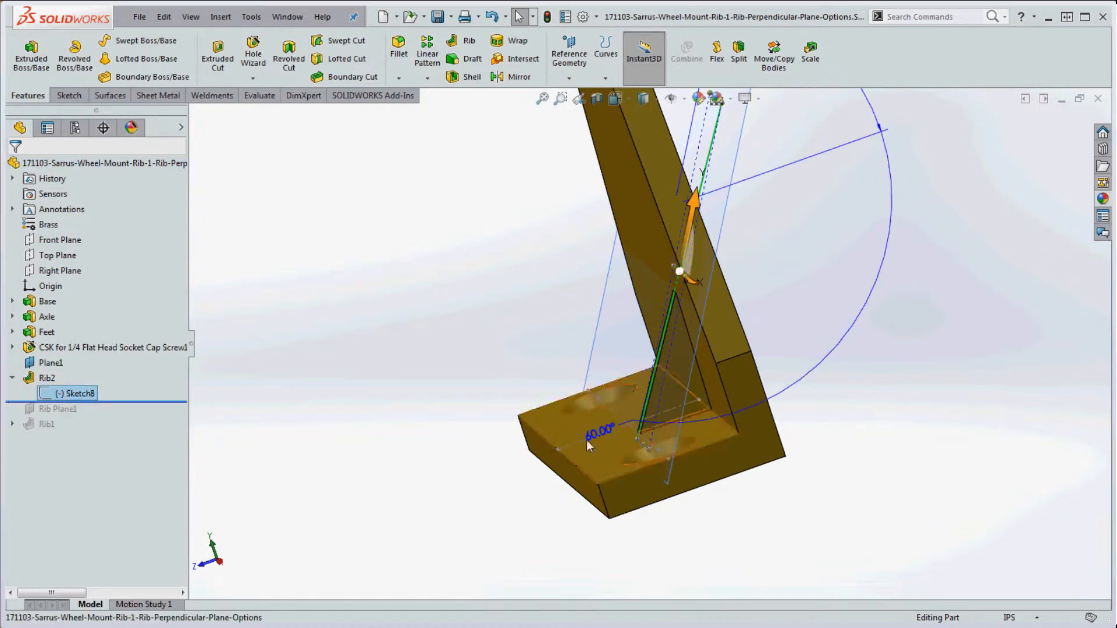
middle_drag(586, 440, 680, 528)
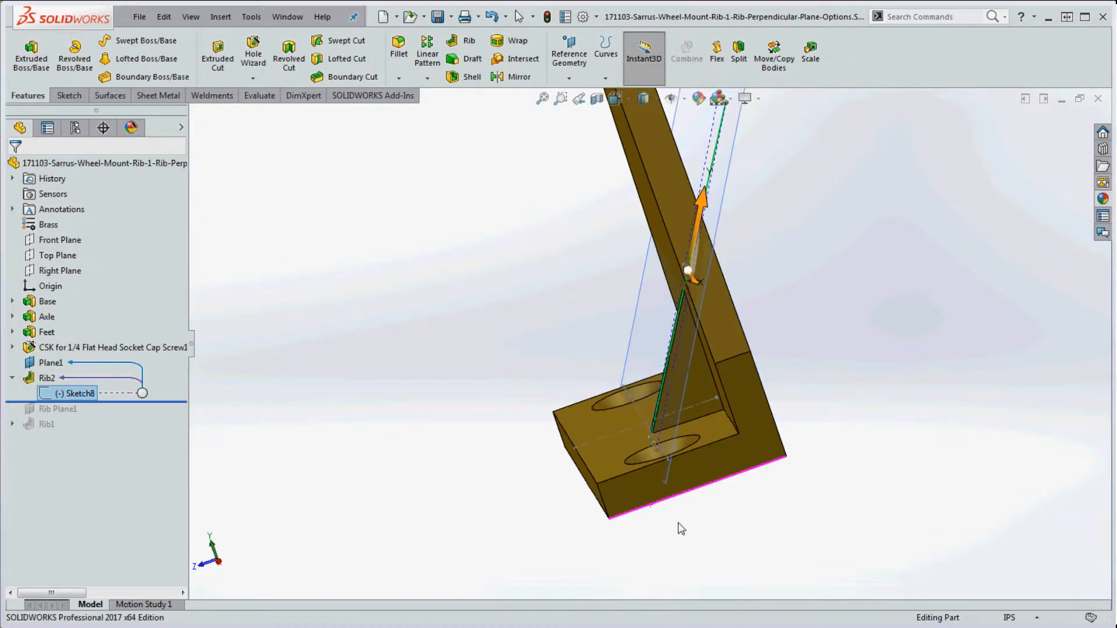
right_click(66, 394)
click(341, 361)
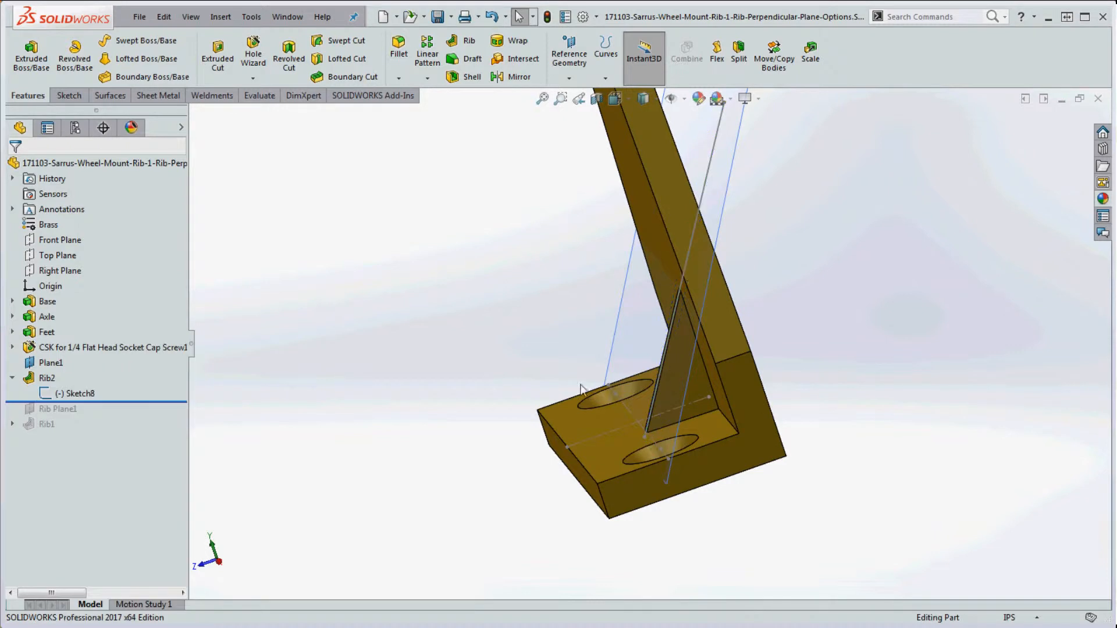
middle_drag(582, 386, 802, 477)
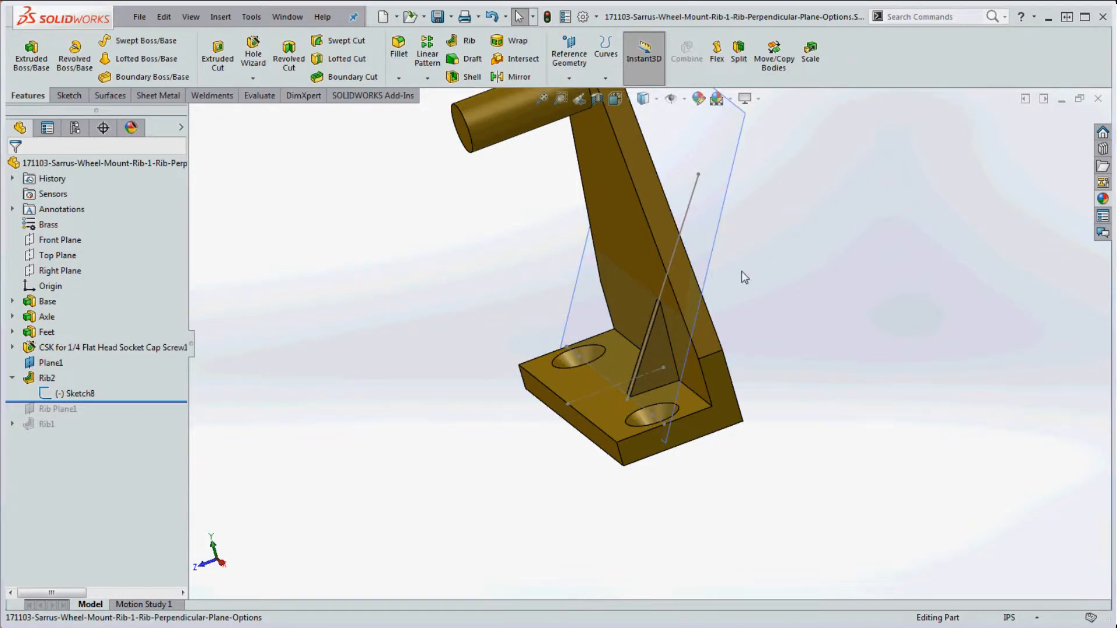
middle_drag(740, 277, 830, 367)
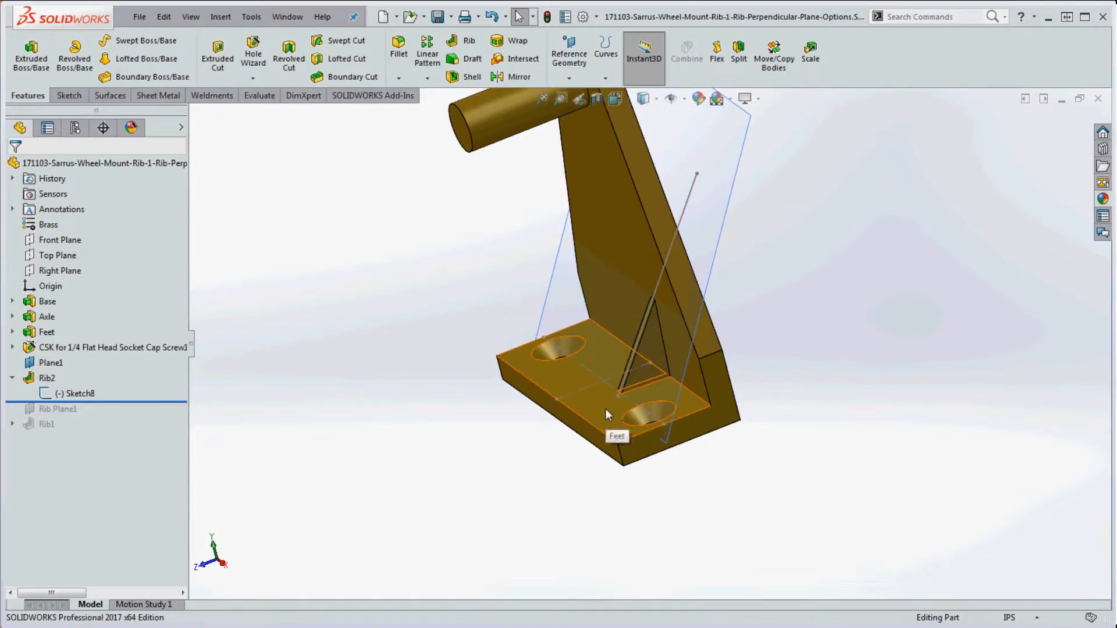
- Reopen the rib's sketch and shorten the line by lowering its upper endpoint to about X 0.44 in, Y 0.88 in
right_click(79, 394)
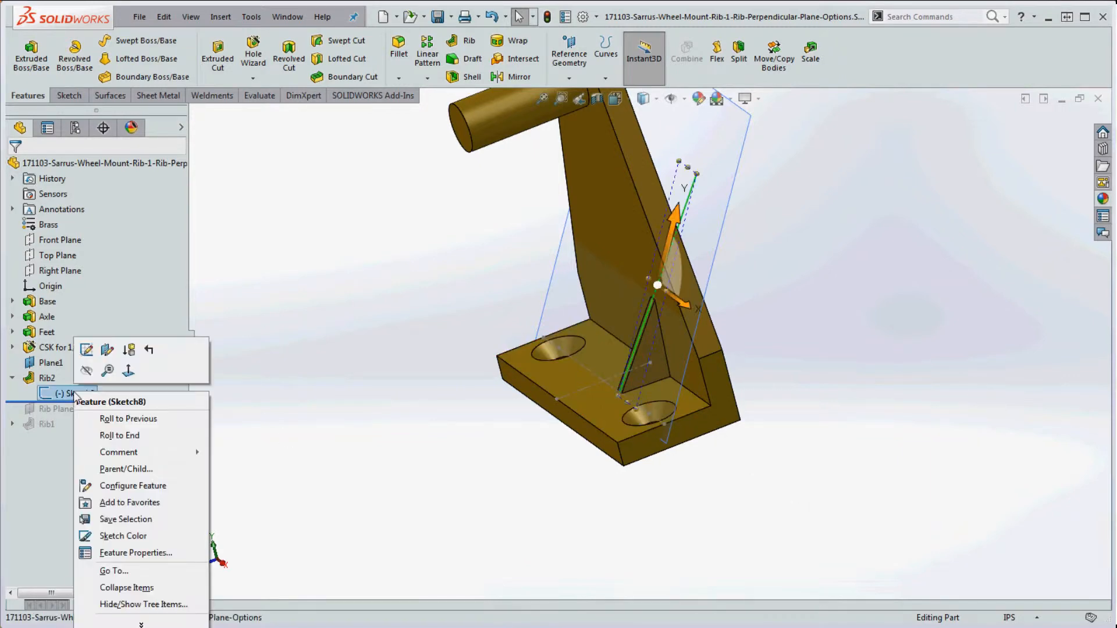
click(87, 349)
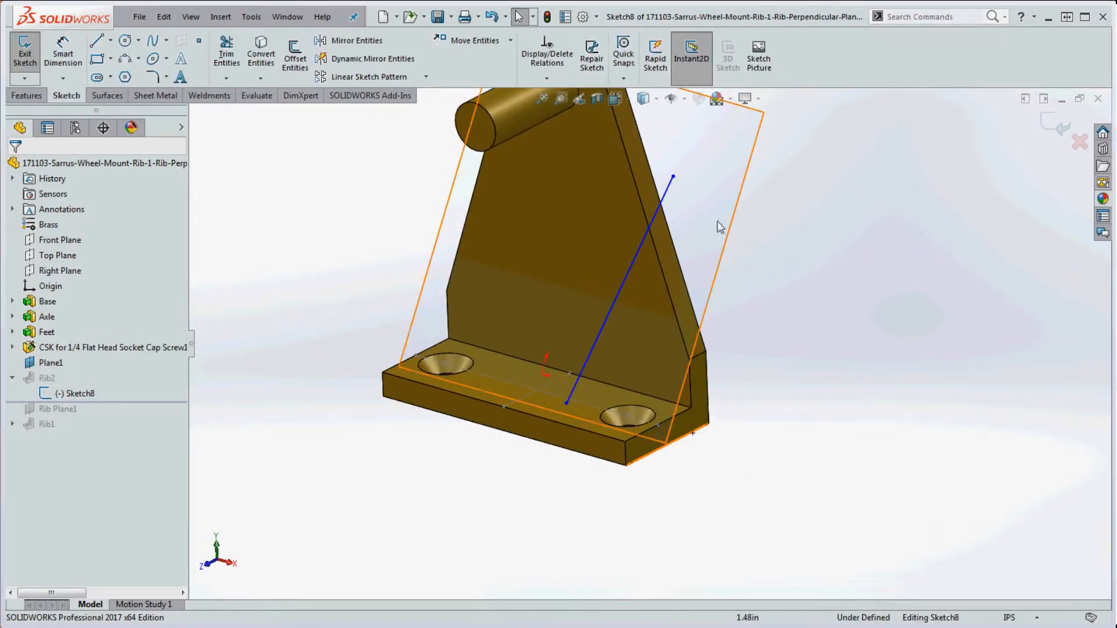
drag(673, 176, 601, 301)
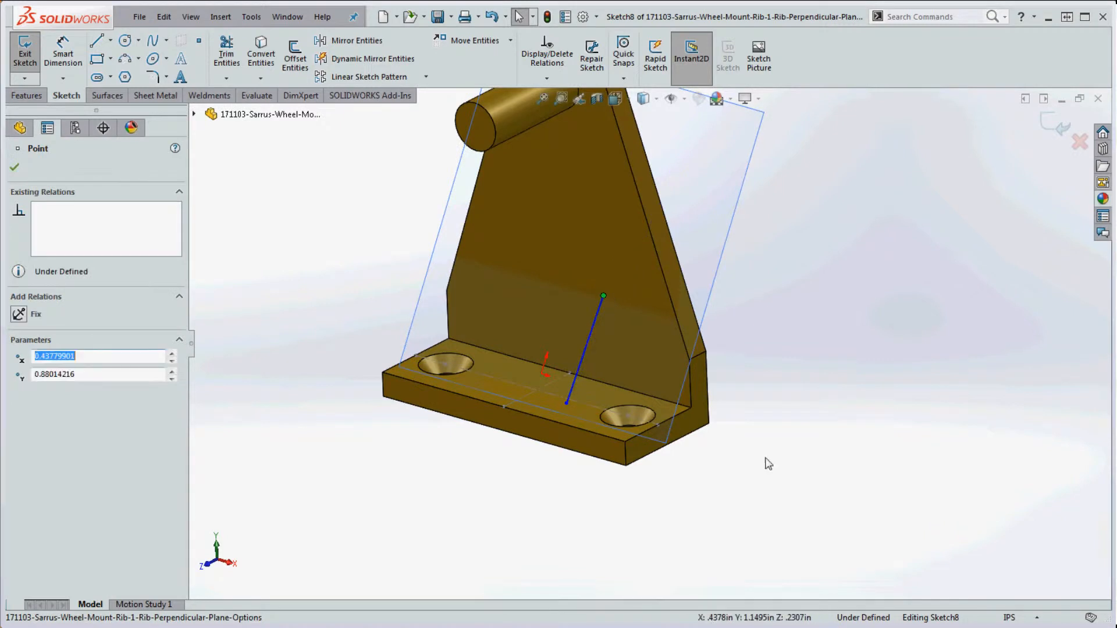
mouse_move(765, 459)
middle_down()
mouse_move(714, 444)
mouse_move(698, 407)
middle_up()
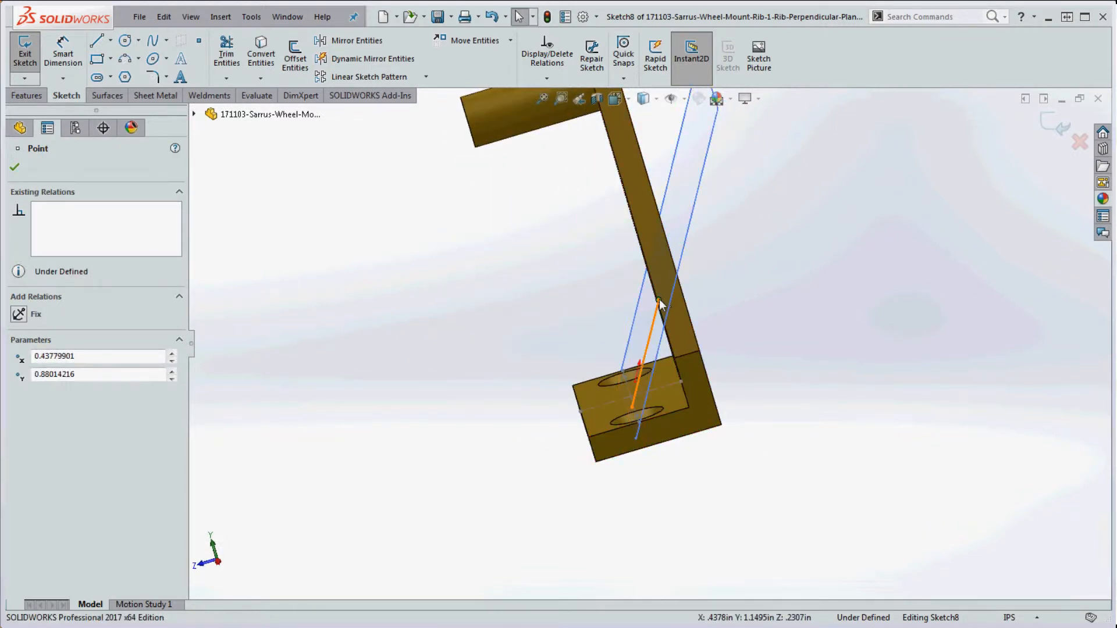
click(648, 318)
middle_drag(725, 319, 819, 324)
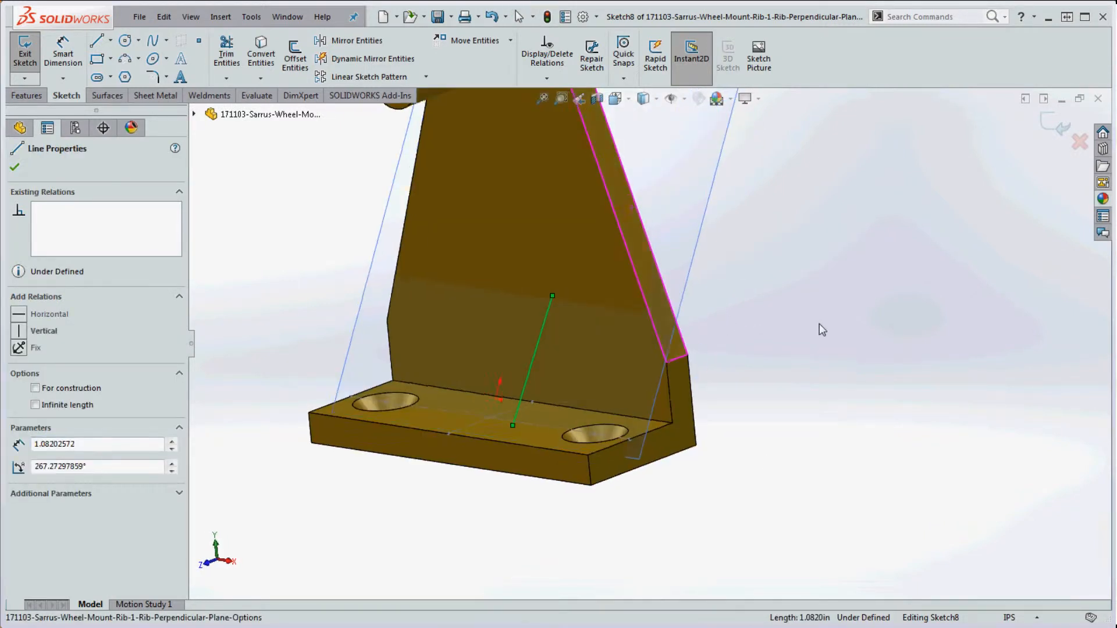
- Move the line's upper endpoint to about X 0.25 in, Y 0.59 in, shift its lower endpoint toward the upright, and rebuild the rib
drag(553, 295, 535, 330)
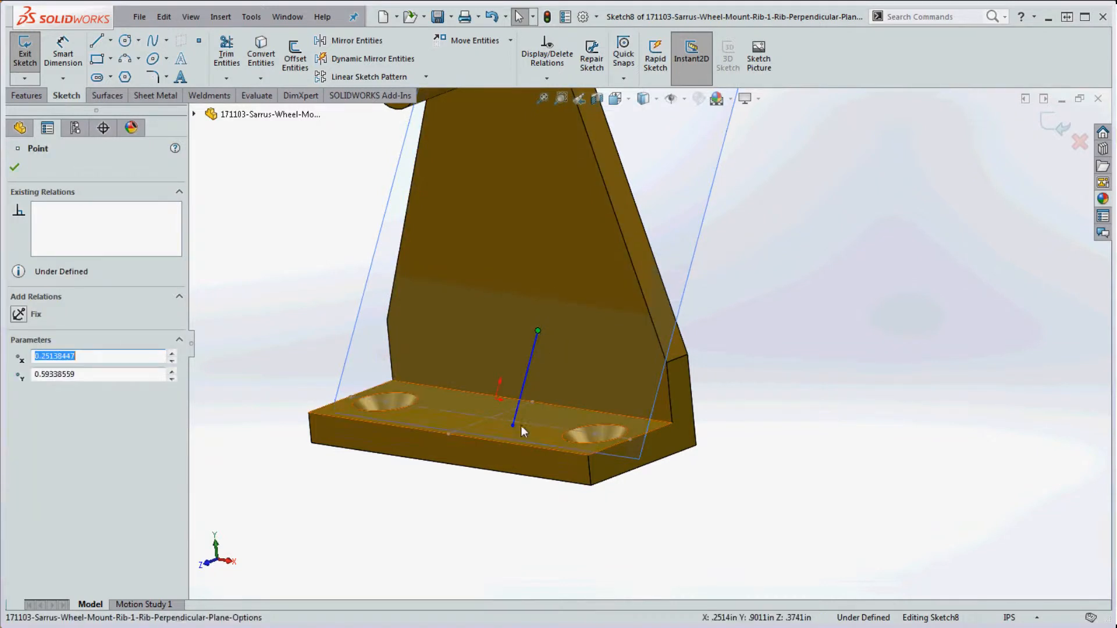
drag(513, 424, 531, 410)
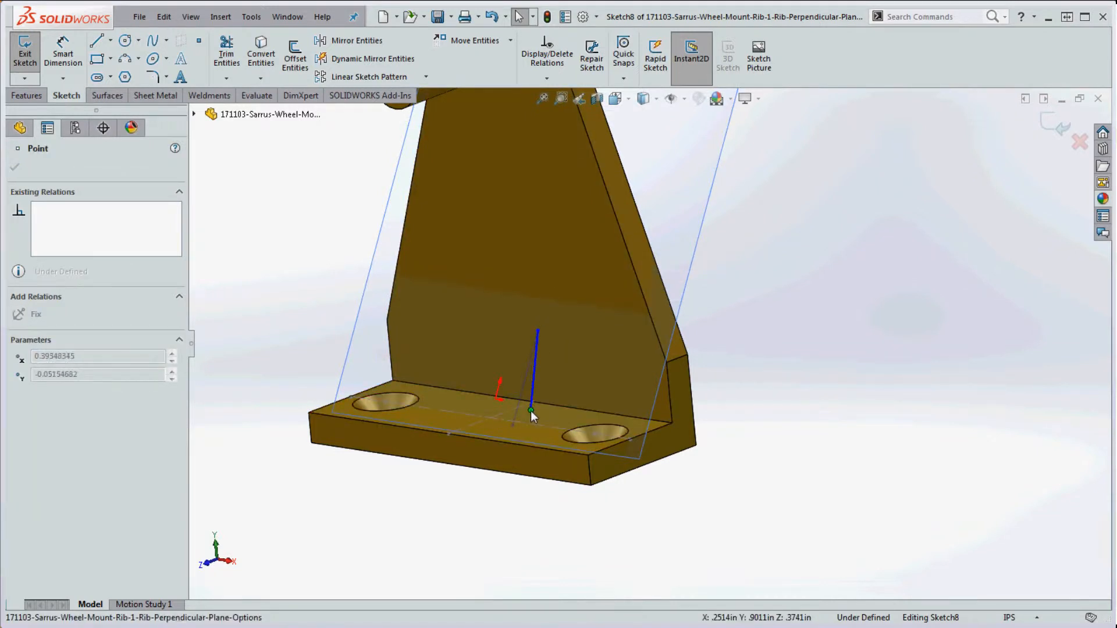
click(744, 486)
middle_drag(744, 486, 794, 482)
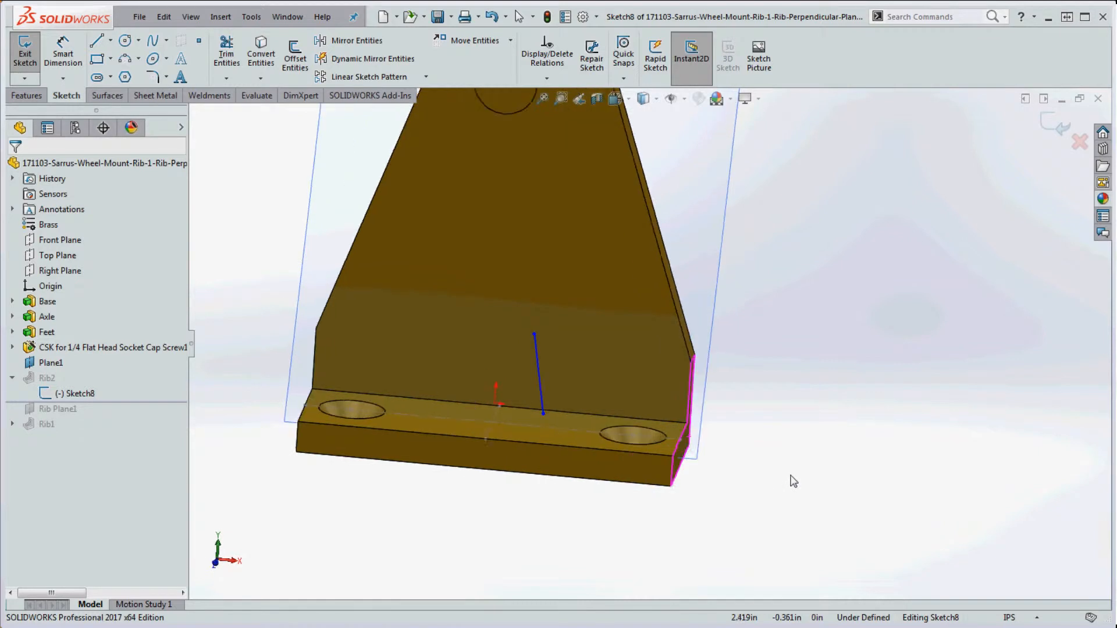
click(549, 18)
middle_drag(741, 449, 688, 466)
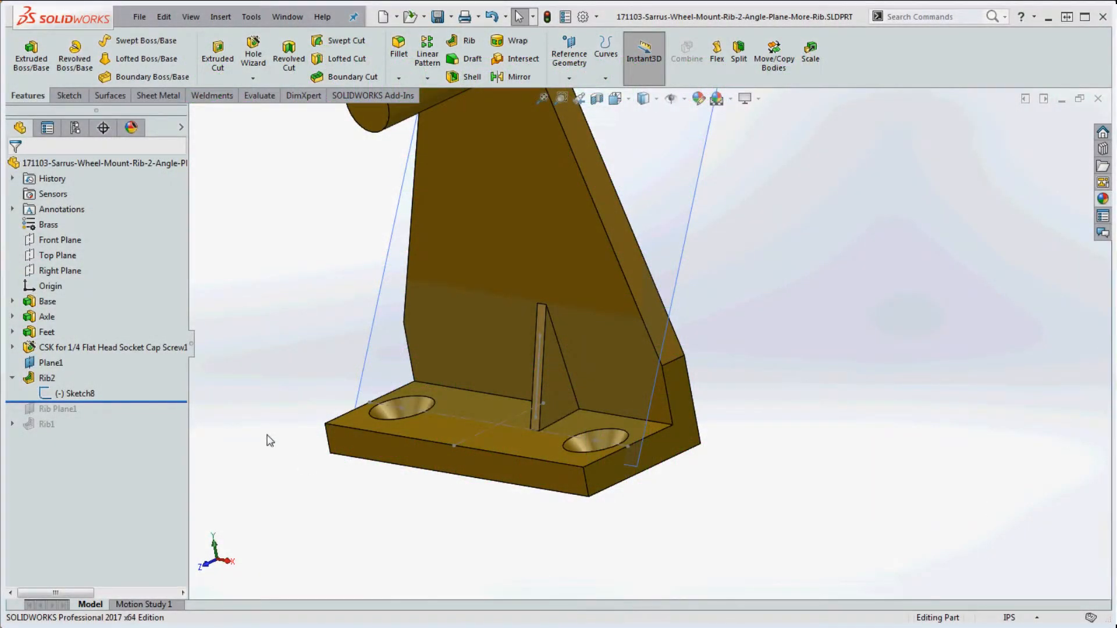
- Reopen the rib's sketch and shift both line endpoints toward the nearest countersunk hole, the lower one to about X 1.16 in, Y -0.15 in
right_click(61, 394)
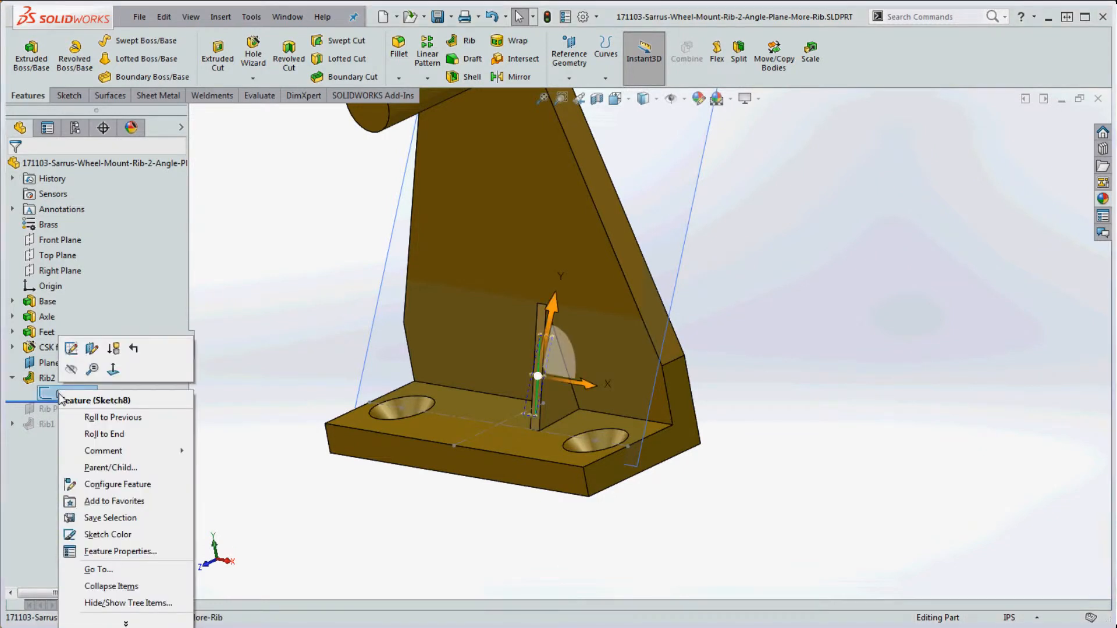
click(72, 347)
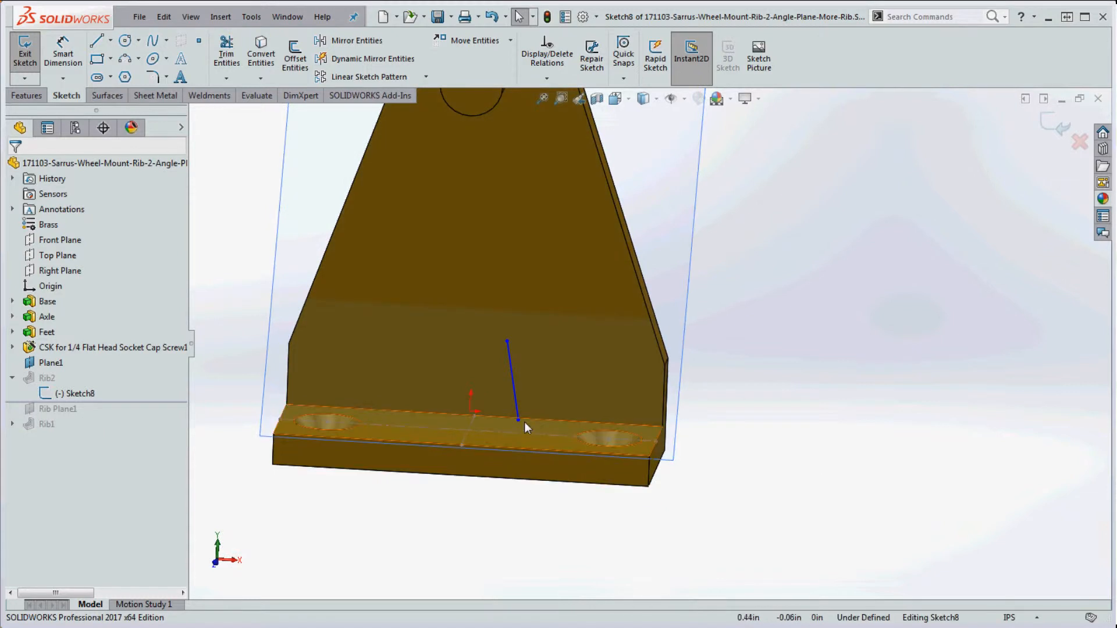
mouse_move(518, 418)
mouse_down()
mouse_move(609, 427)
mouse_move(613, 438)
mouse_up()
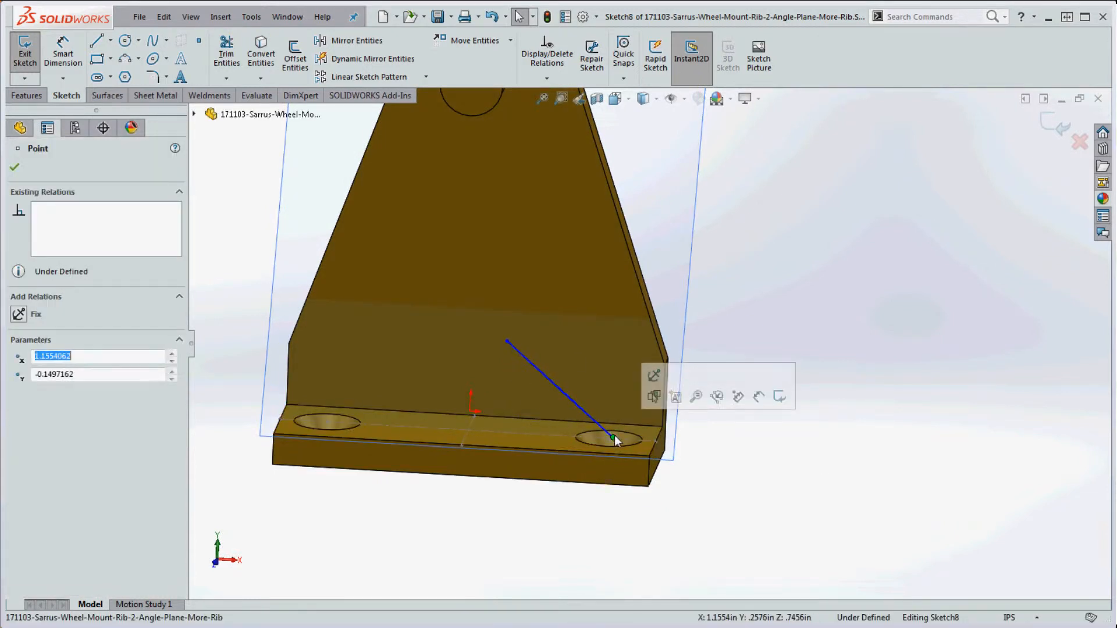
mouse_move(506, 341)
mouse_down()
mouse_move(592, 333)
mouse_move(570, 317)
mouse_up()
scroll(735, 457, down, 1)
- Move the line's lower endpoint within the countersunk hole to about X 0.97 in, Y -0.19 in, and rebuild the part
middle_drag(735, 454, 726, 503)
click(582, 431)
drag(583, 434, 554, 434)
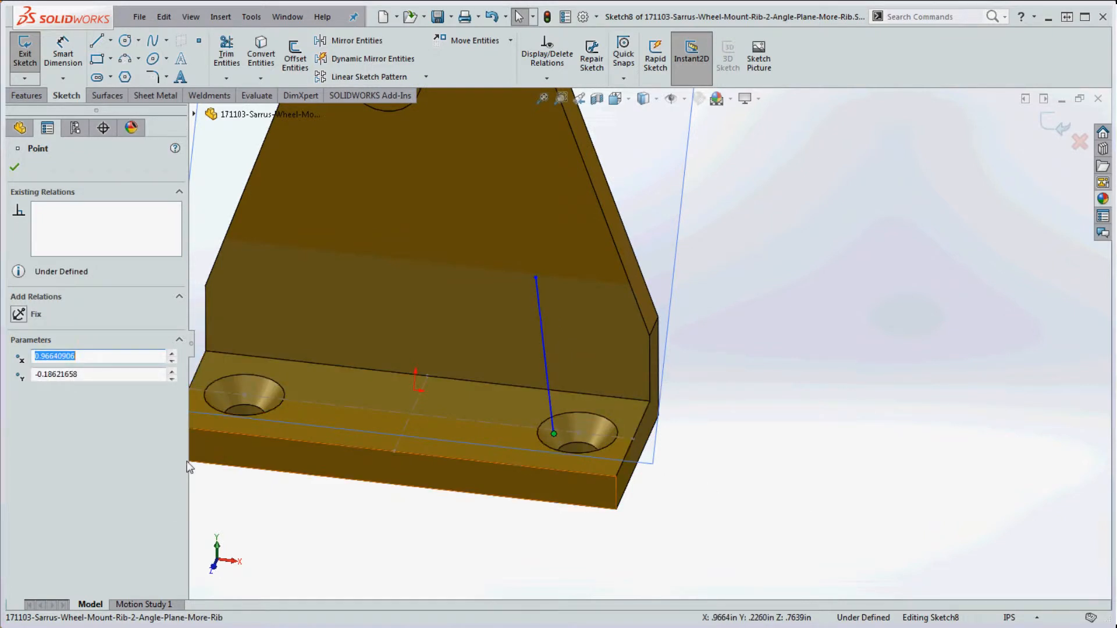
click(547, 18)
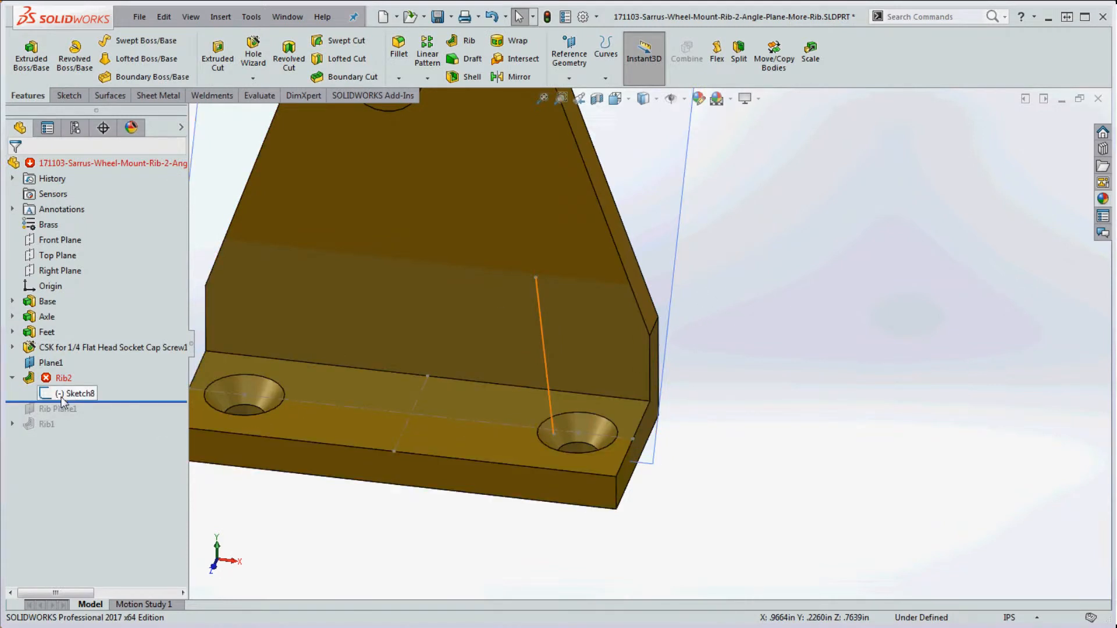
- Pull the line's lower endpoint to the hole's edge at about X 0.89 in, and on clear of the hole to about X 0.73 in
double_click(555, 435)
mouse_move(543, 434)
mouse_down()
mouse_move(523, 439)
mouse_move(544, 435)
mouse_up()
drag(542, 434, 542, 434)
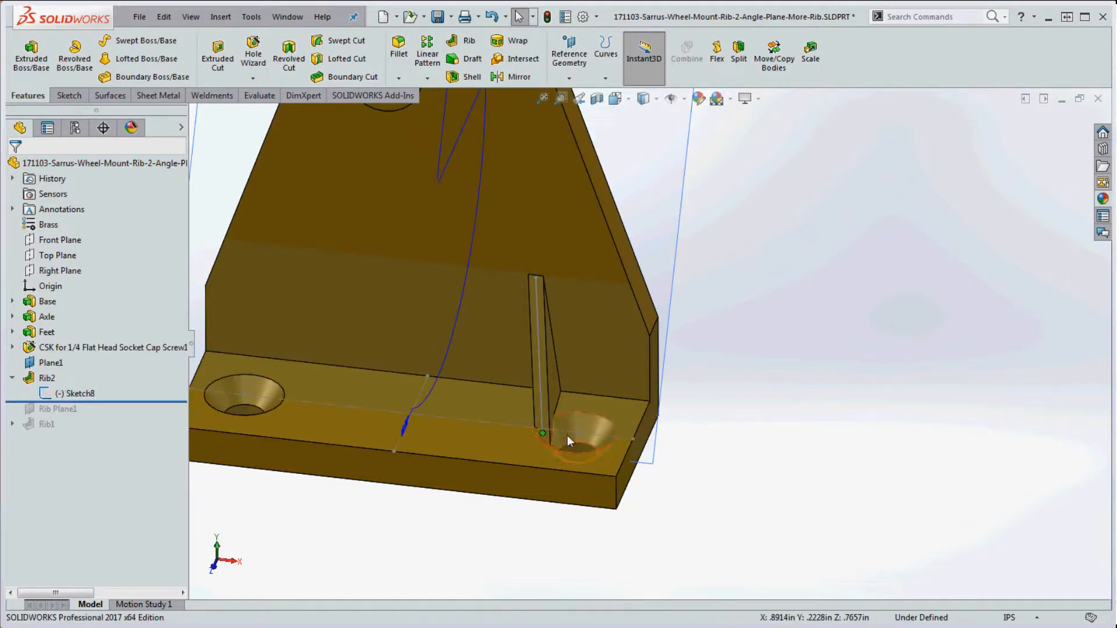
drag(542, 435, 519, 434)
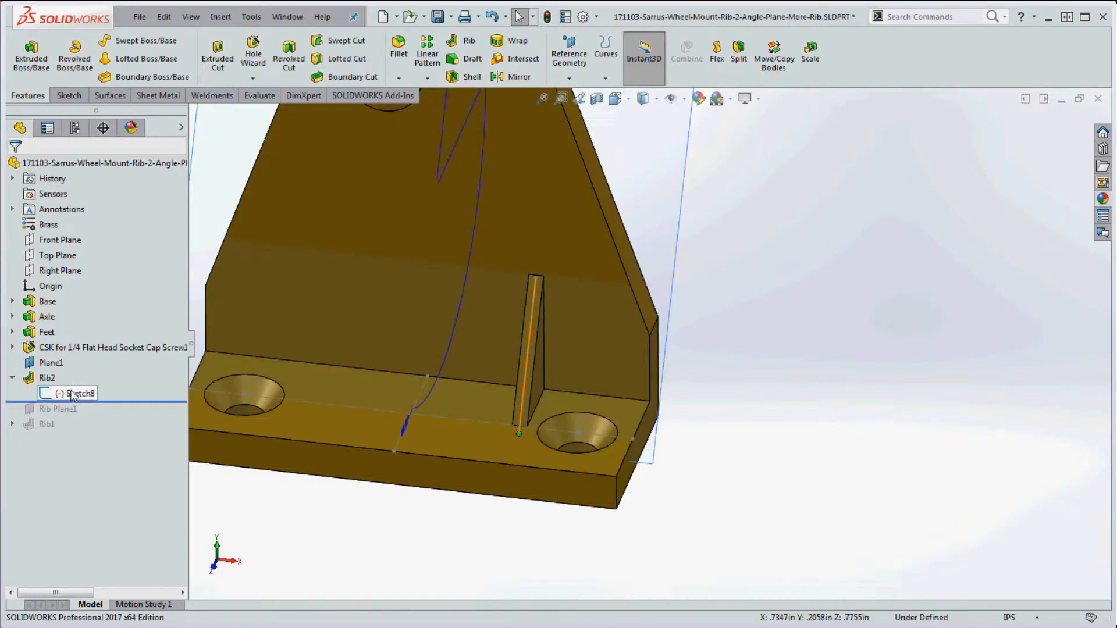
- Try the line's lower endpoint beyond the hole, return it to about X 0.68 in, Y -0.10 in inside the sketch, and rebuild
mouse_move(520, 433)
mouse_down()
mouse_move(580, 443)
mouse_move(628, 424)
mouse_up()
double_click(628, 424)
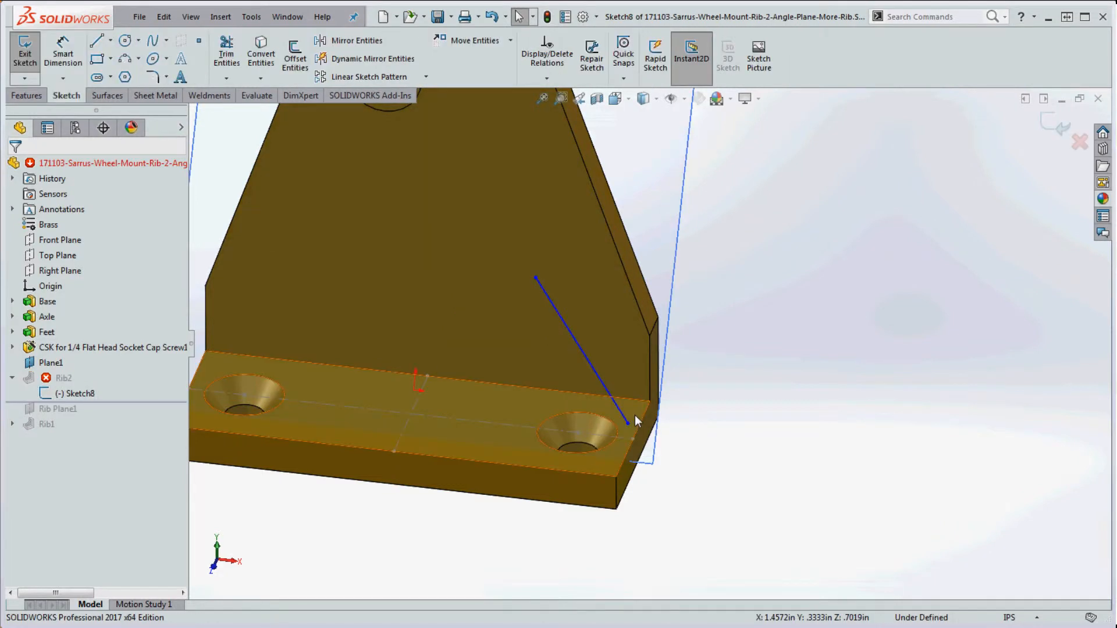
drag(629, 424, 513, 417)
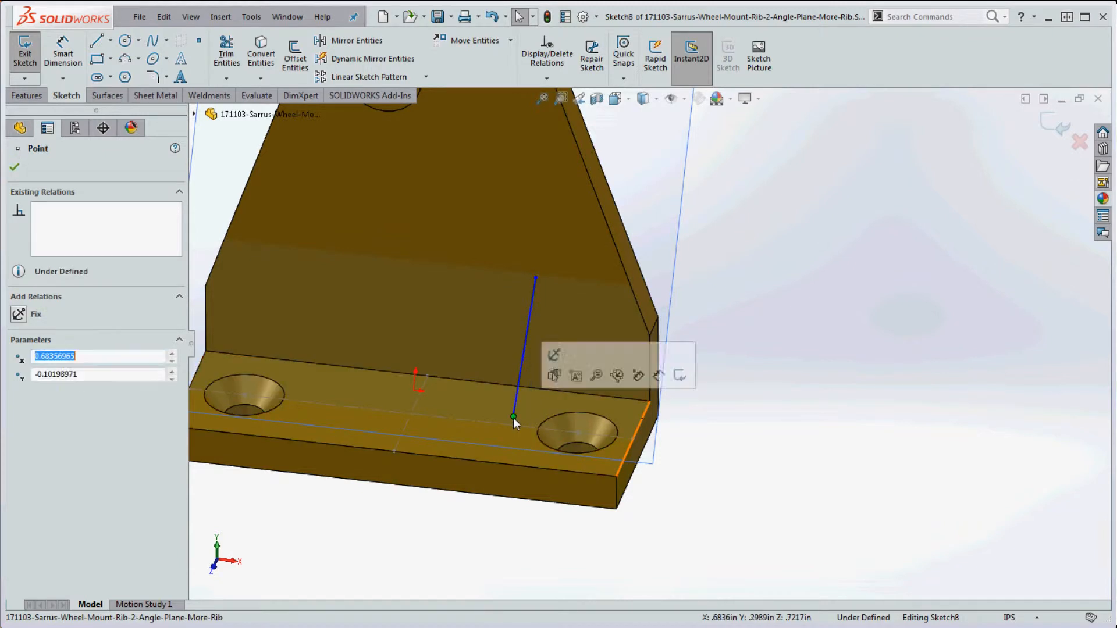
click(675, 523)
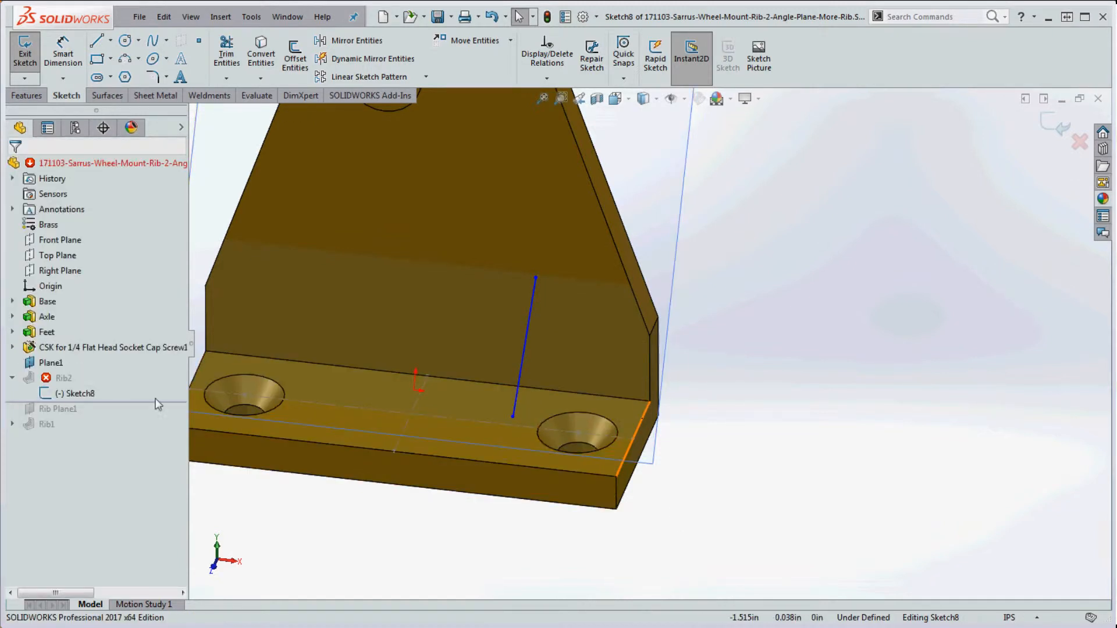
click(547, 16)
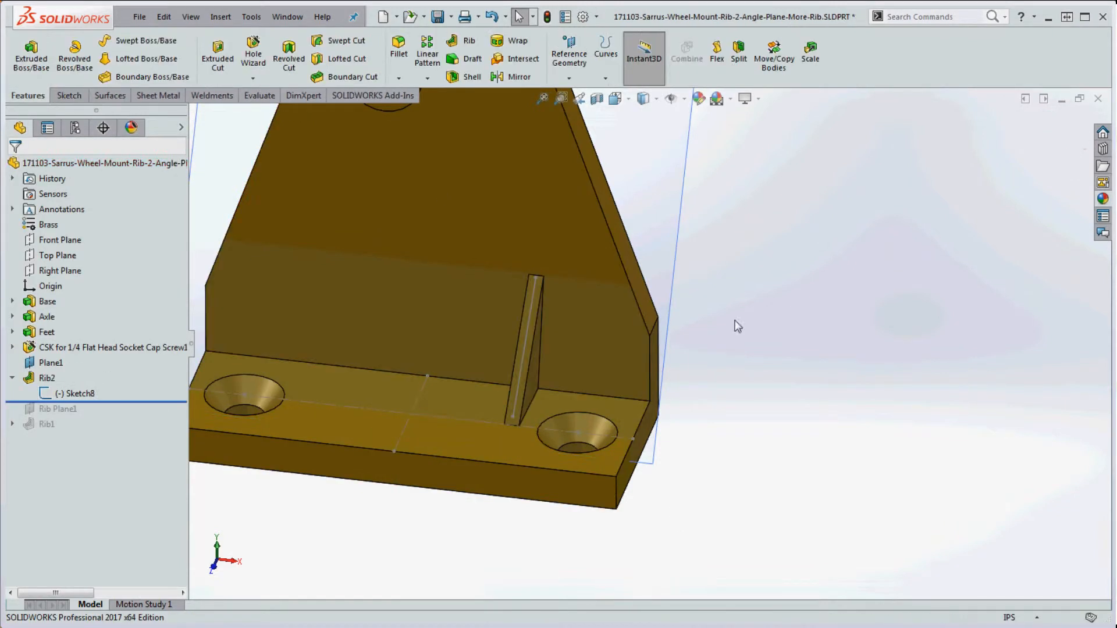
- Move the rib line's lower endpoint toward the nearest countersunk hole, to about X 0.85 in, Y 0.34 in, and inspect the rib there
mouse_move(513, 416)
mouse_down()
mouse_move(552, 423)
mouse_move(543, 402)
mouse_move(539, 413)
mouse_up()
click(550, 423)
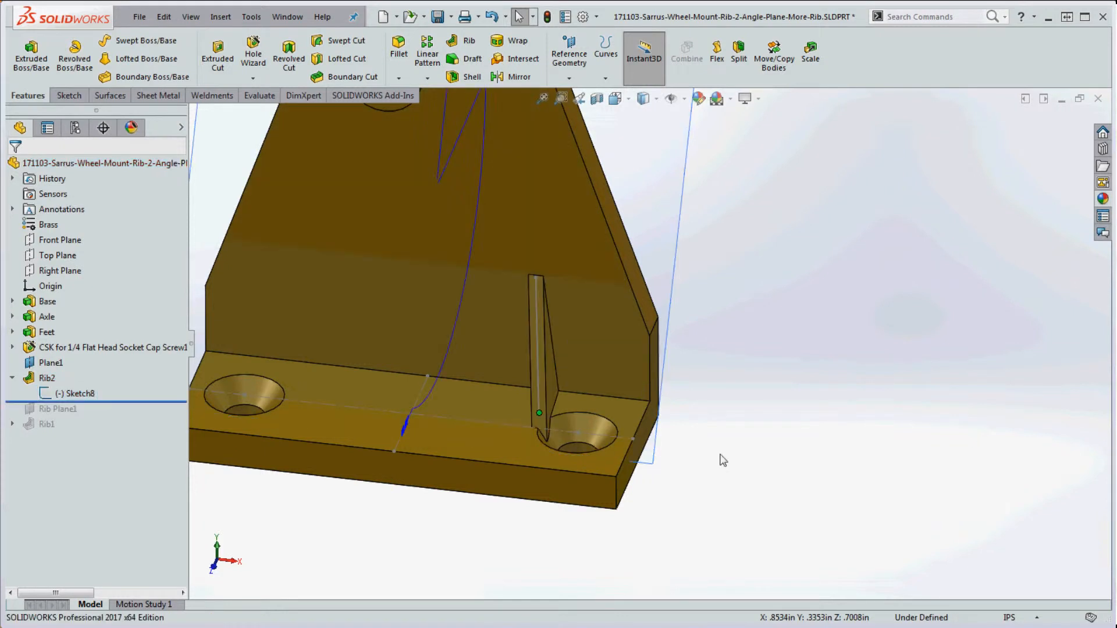
middle_drag(773, 438, 753, 464)
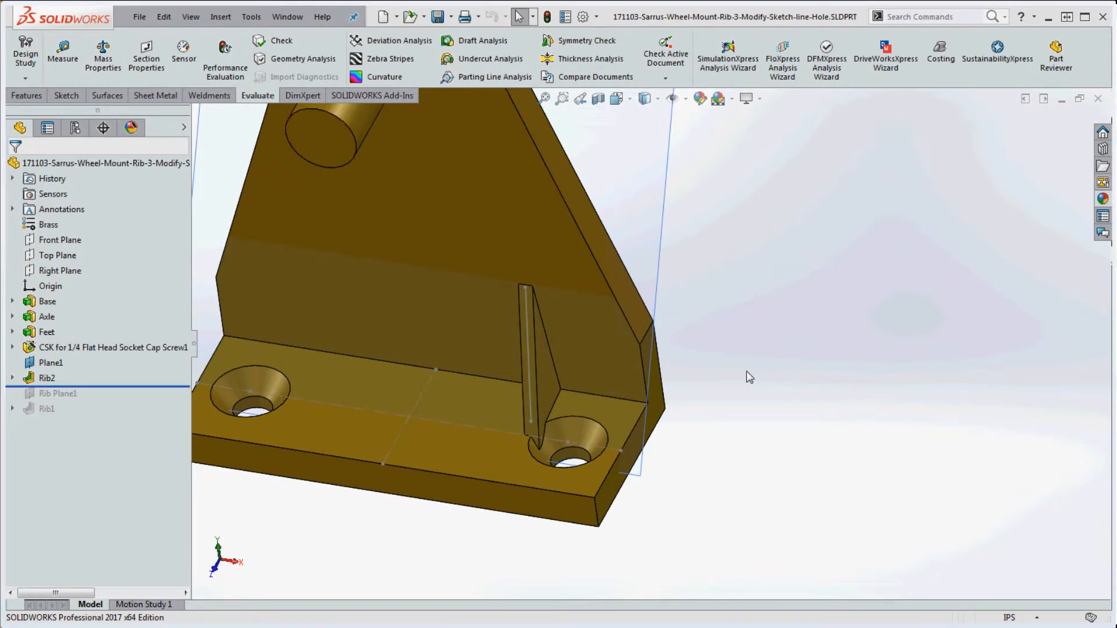
scroll(552, 385, up, 5)
scroll(546, 388, down, 4)
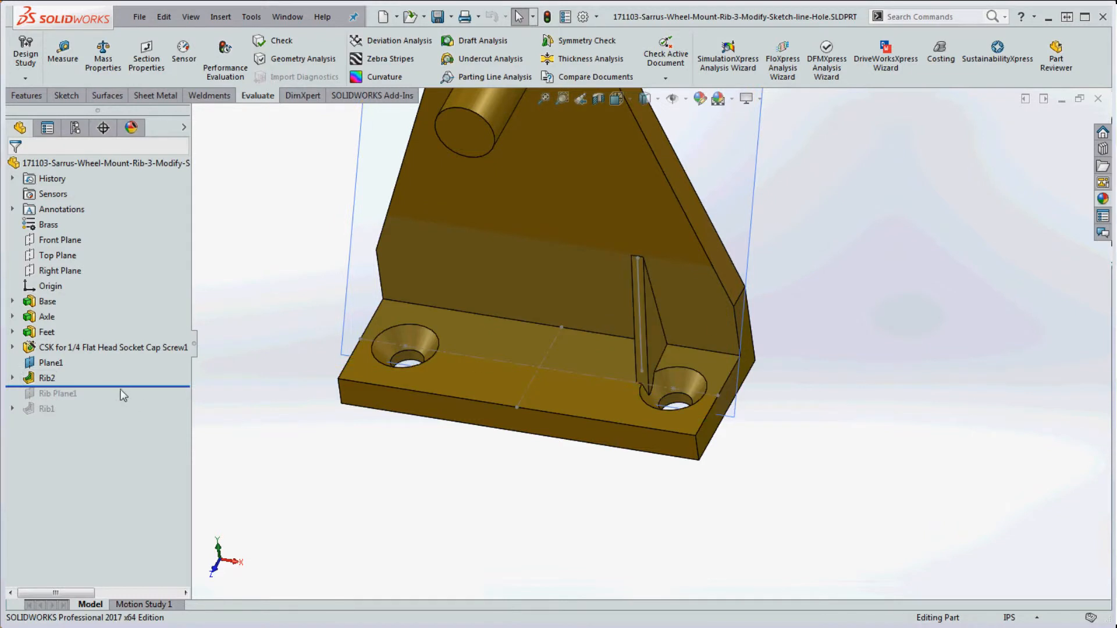
- Roll the model back to just after the countersunk holes and start a sketch on the mounting foot's top face
drag(111, 385, 84, 355)
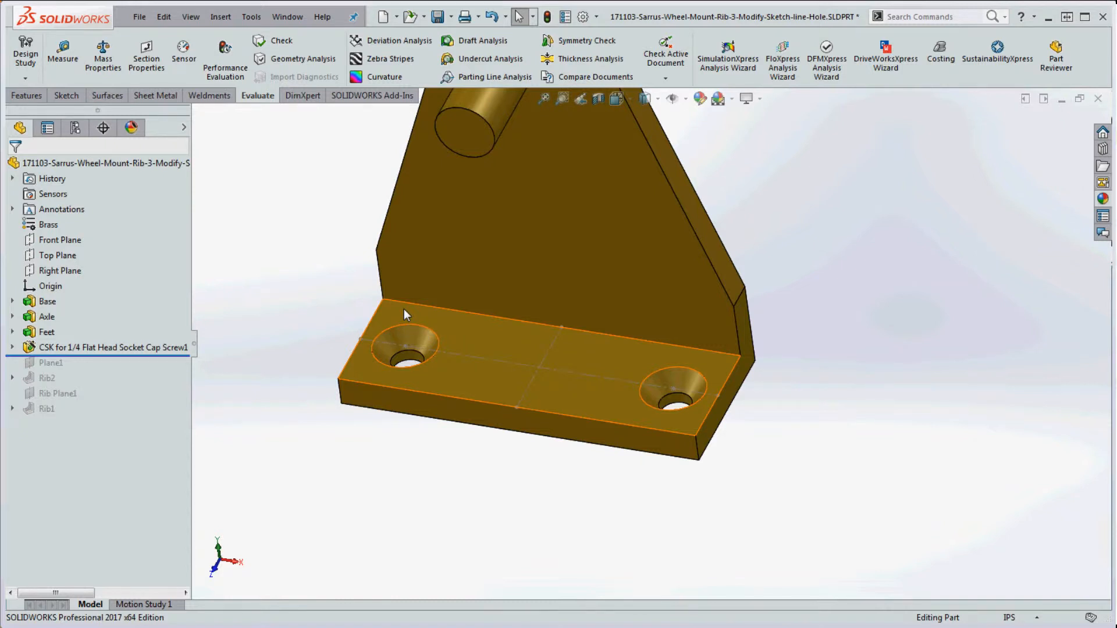
click(588, 353)
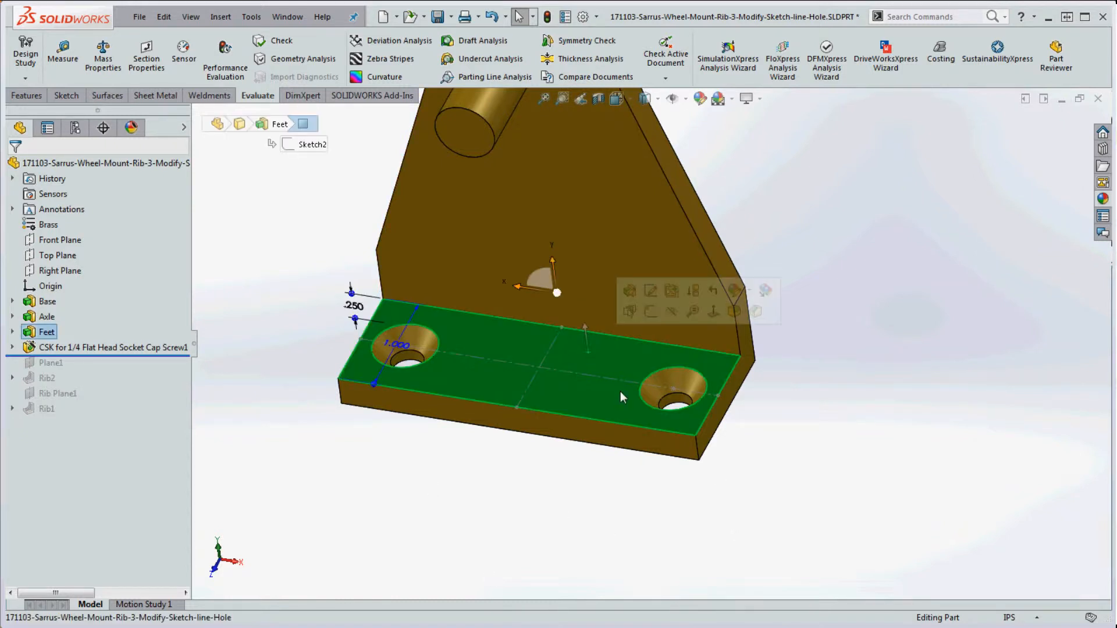
click(66, 95)
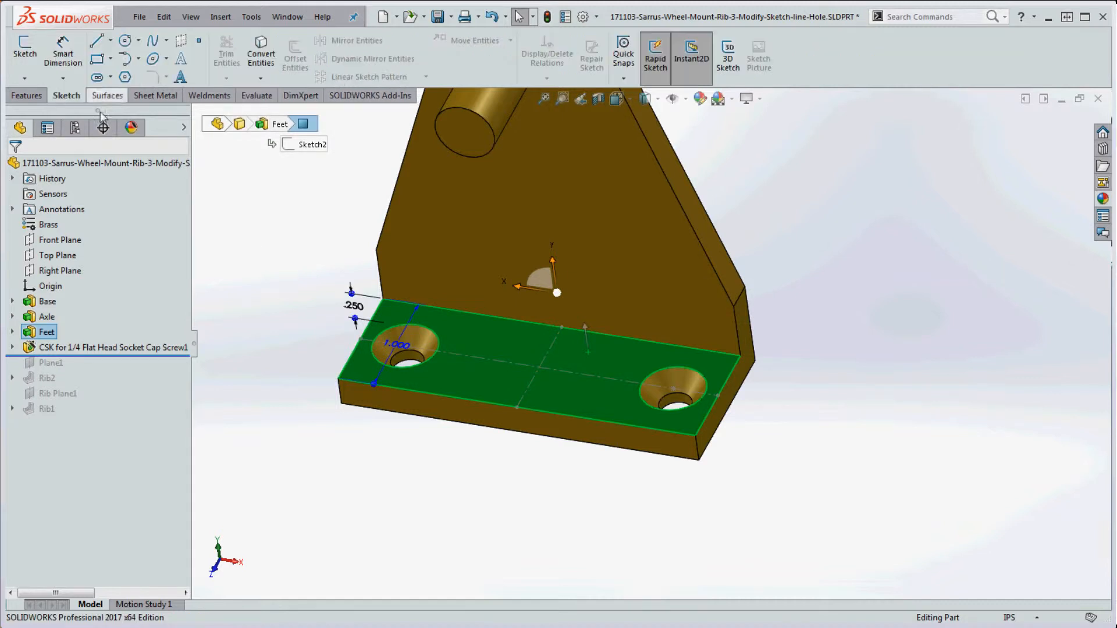
click(238, 249)
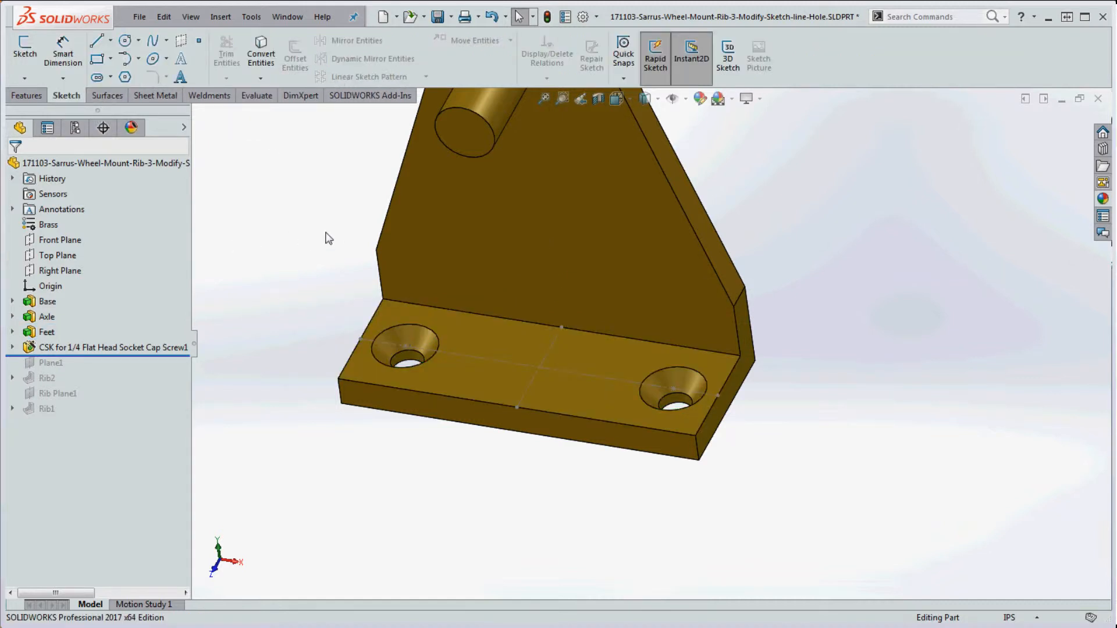
click(28, 58)
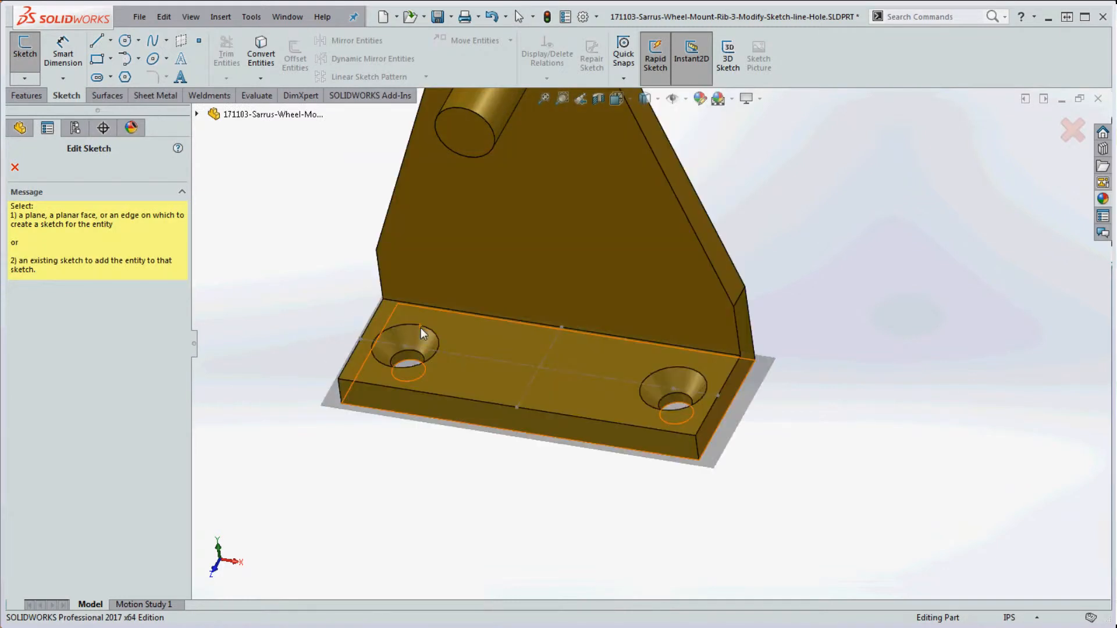
click(420, 328)
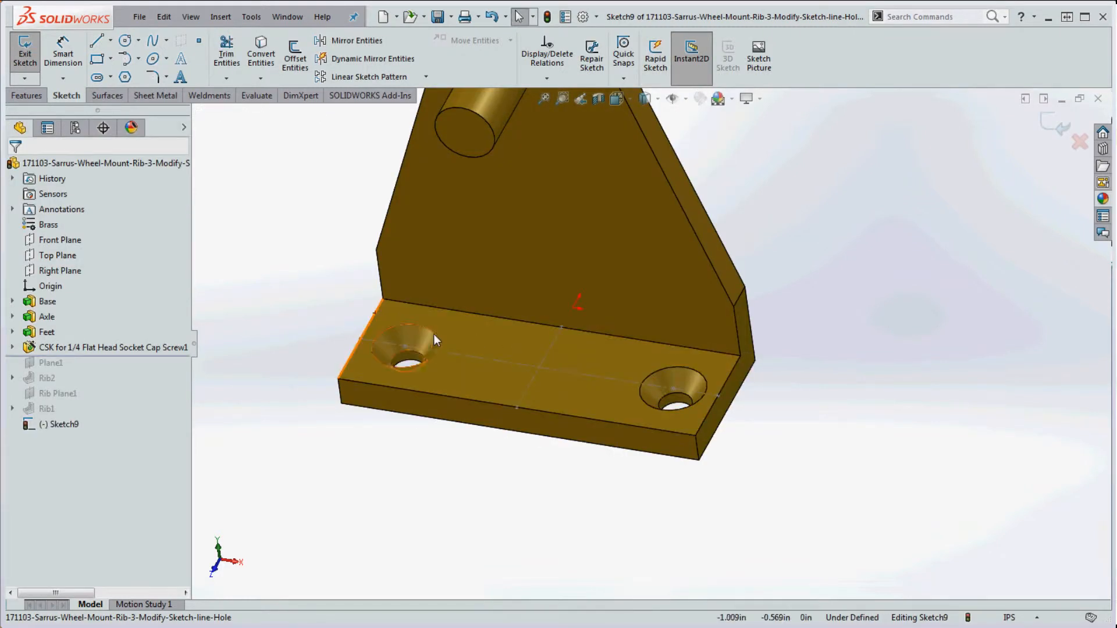
- Convert the outer circular edges of both countersunk holes into sketch circles
click(431, 330)
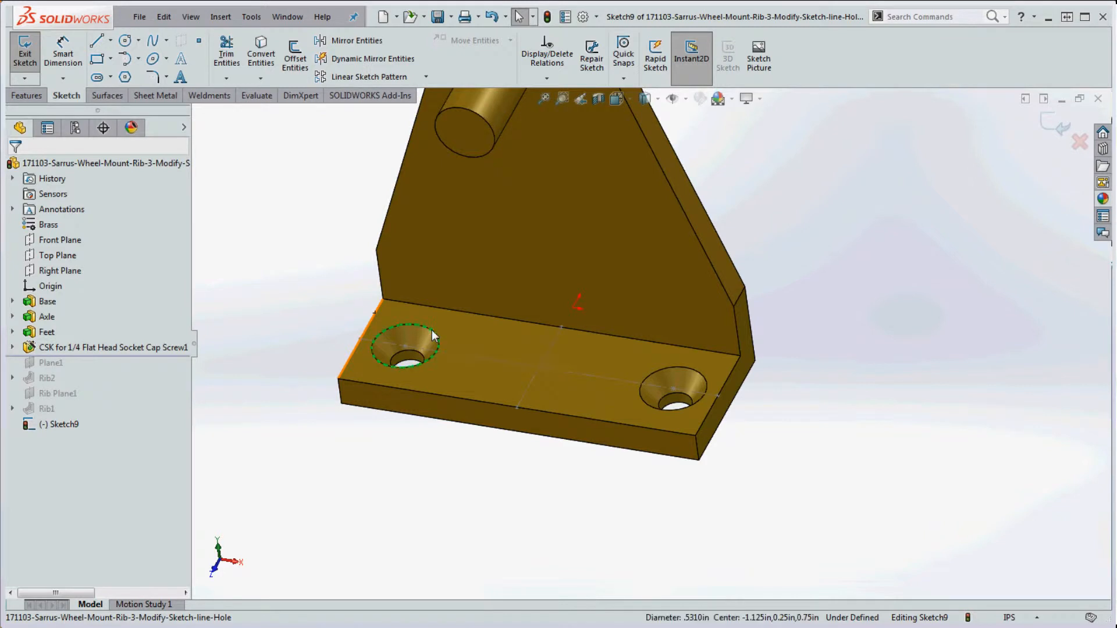
click(689, 368)
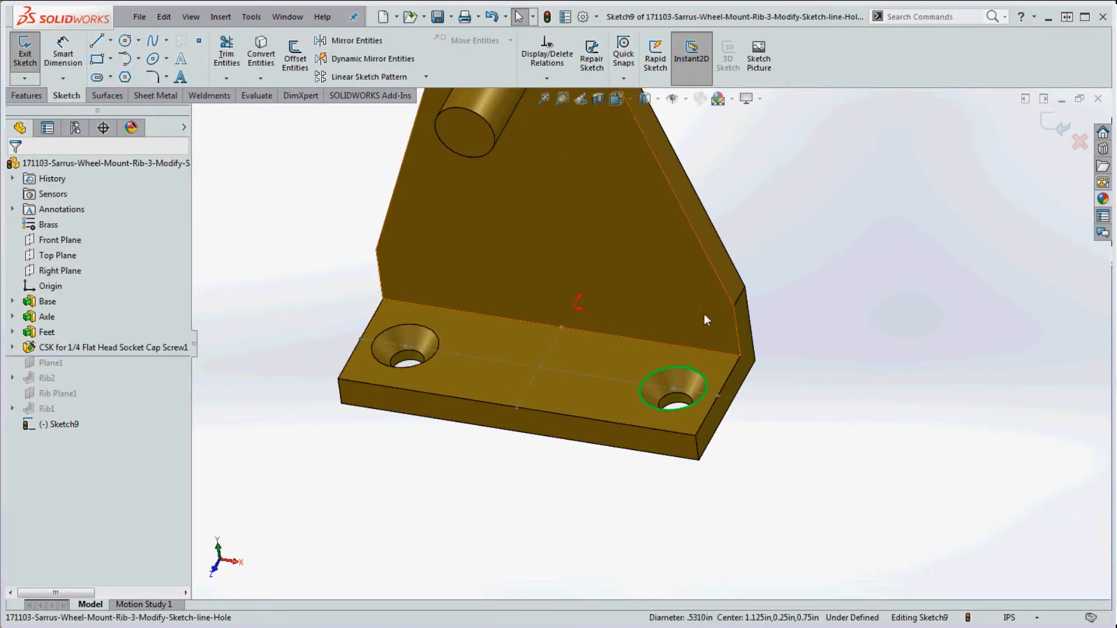
ctrl+click(428, 328)
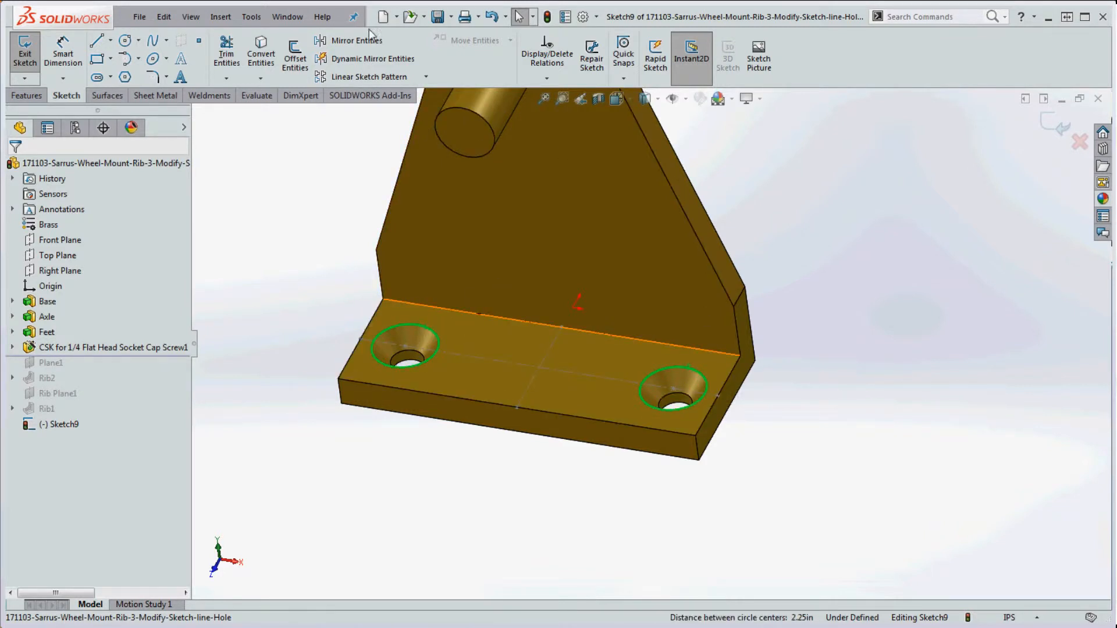
click(261, 58)
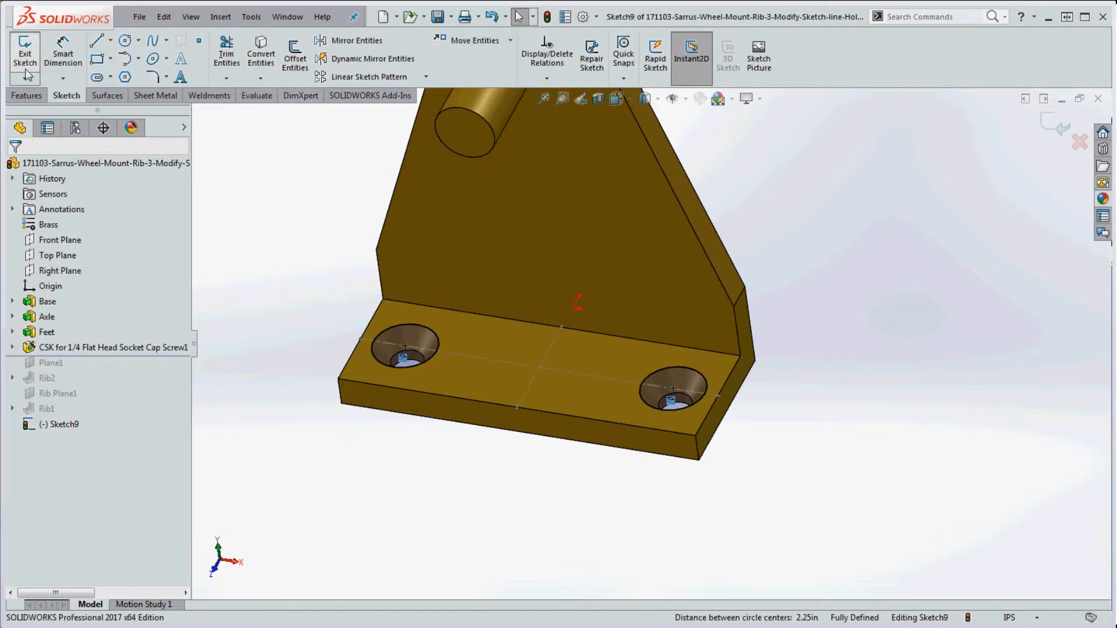
- Extrude the two circles as a one-direction thin feature, 0.4 in deep with a 0.100 in wall
click(21, 97)
click(31, 55)
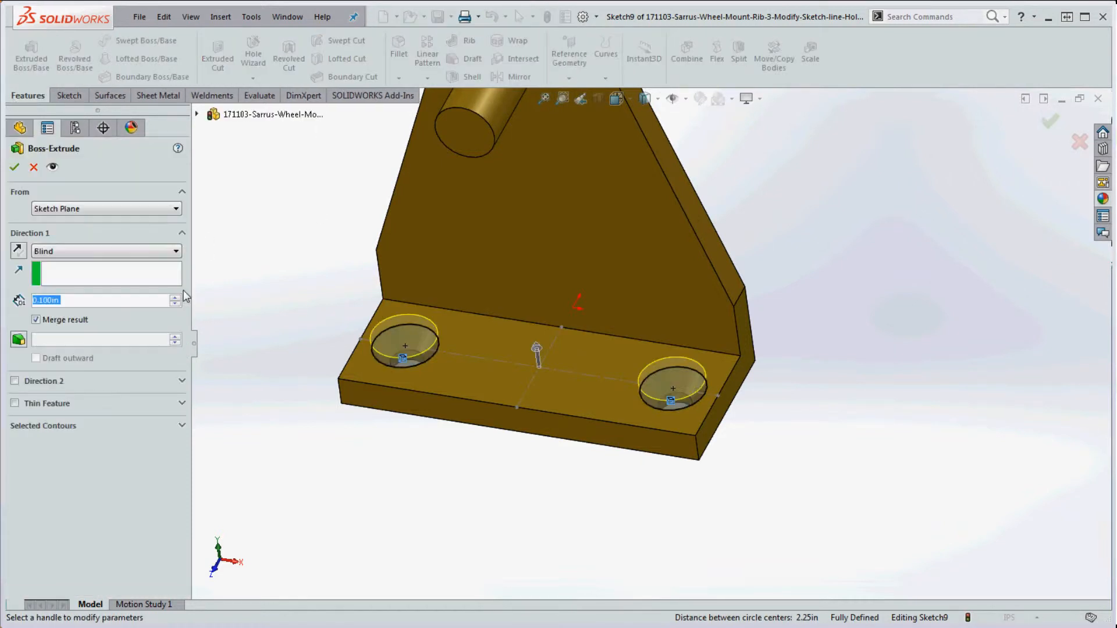
click(14, 403)
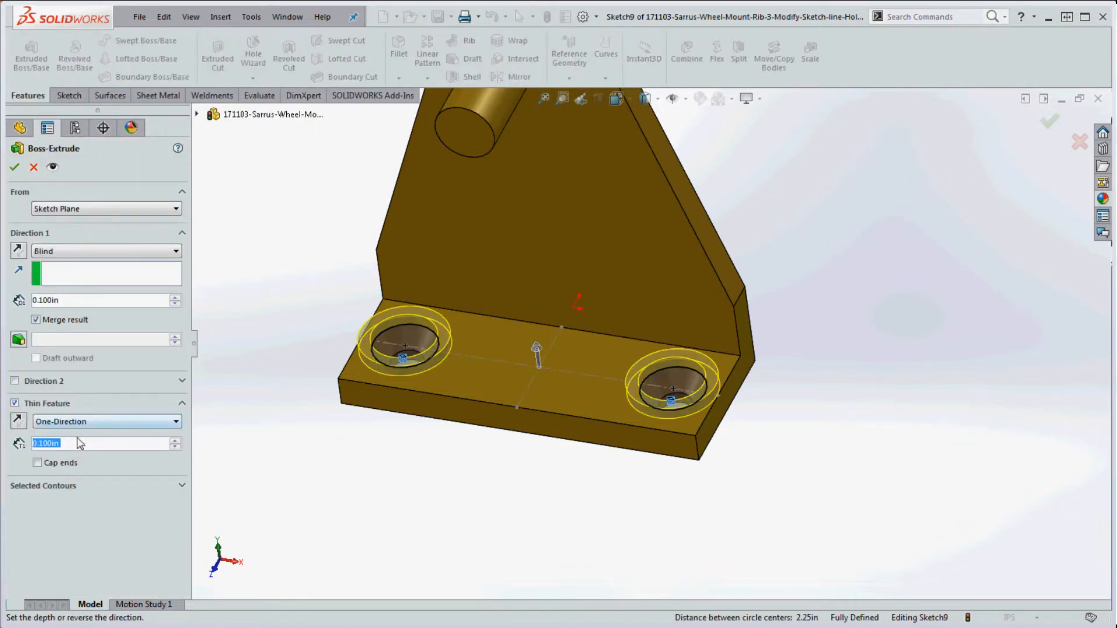
click(68, 302)
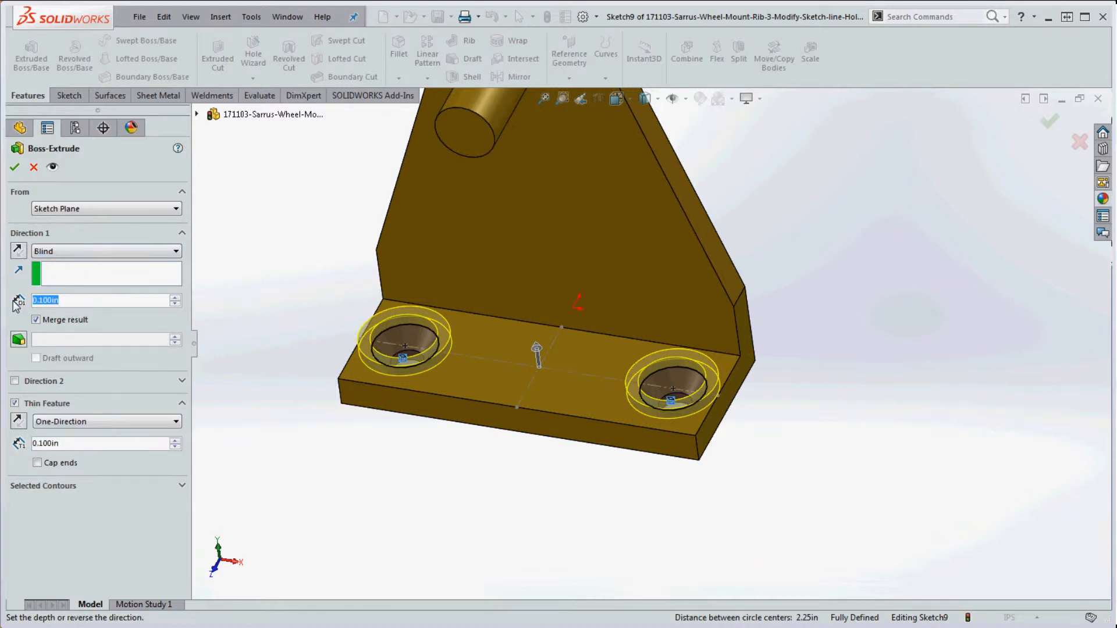
text(0.4)
key(Return)
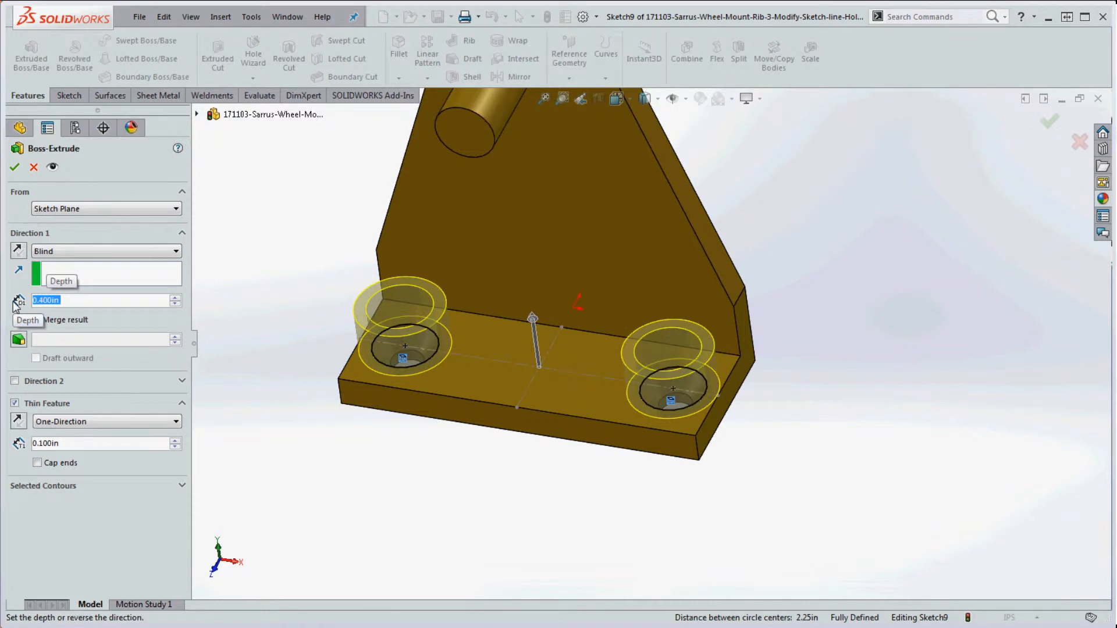
click(15, 168)
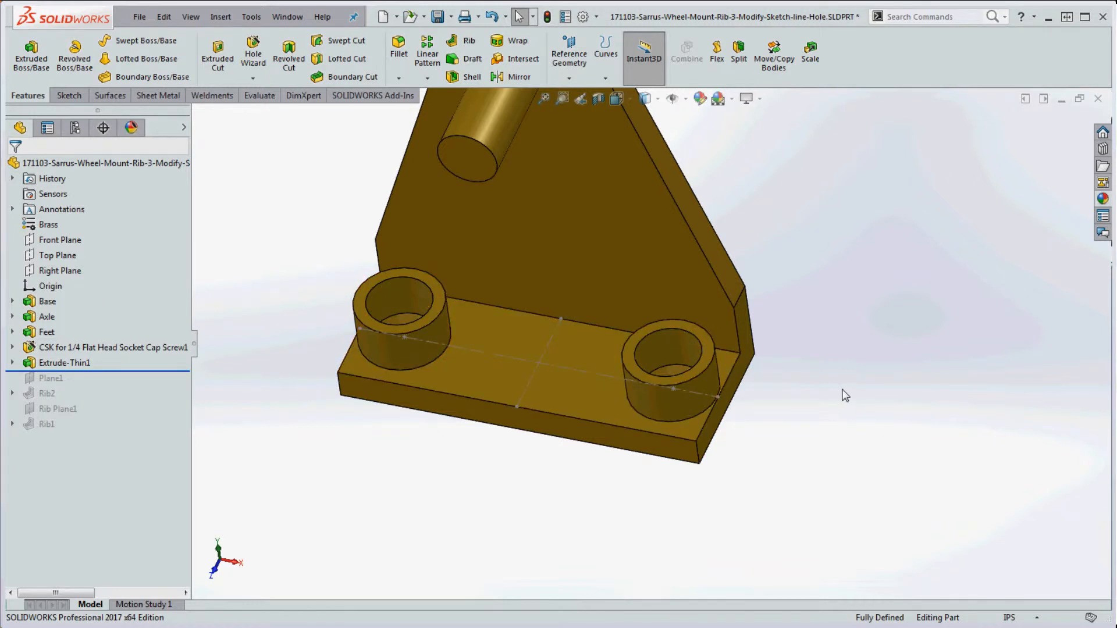
- On the top face of one round boss, sketch a diagonal line about 1.35 in long between the two bosses
scroll(512, 326, down, 2)
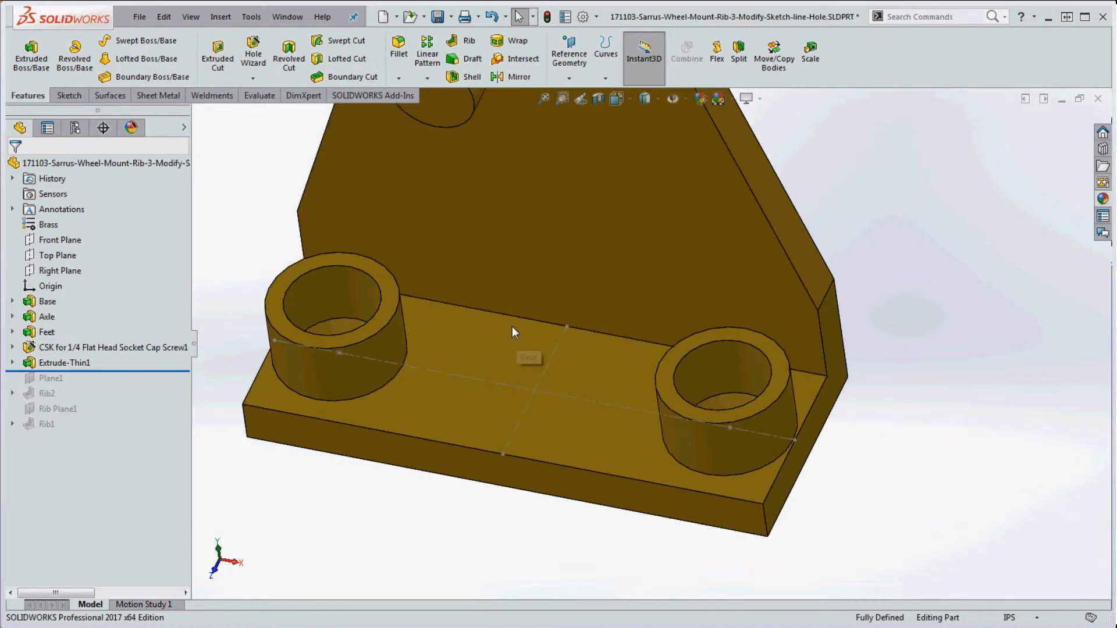
click(388, 302)
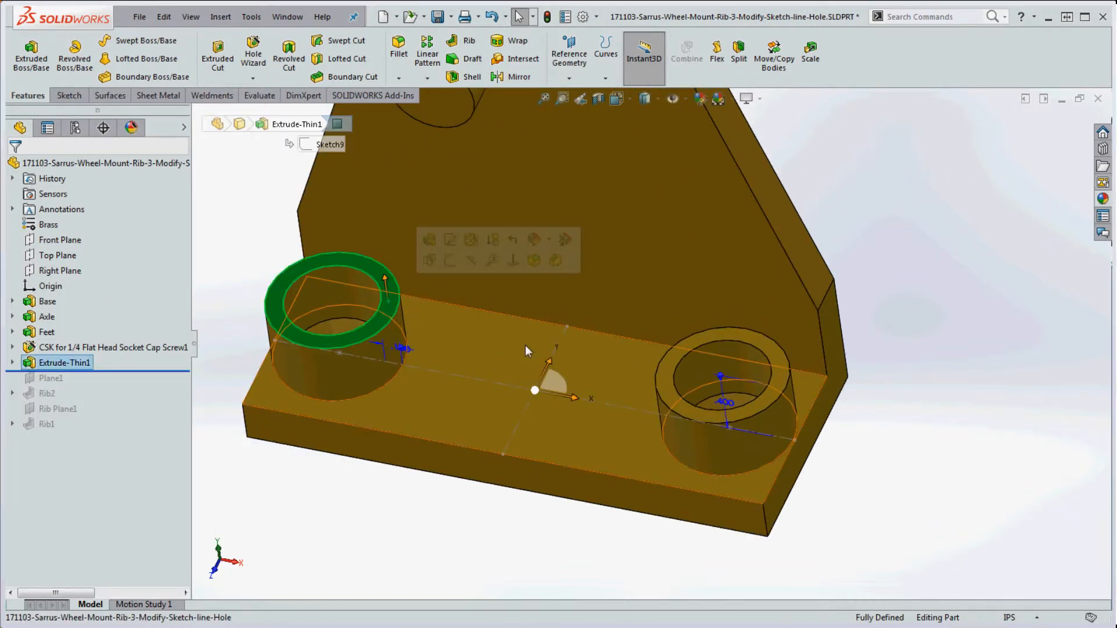
click(69, 96)
click(96, 41)
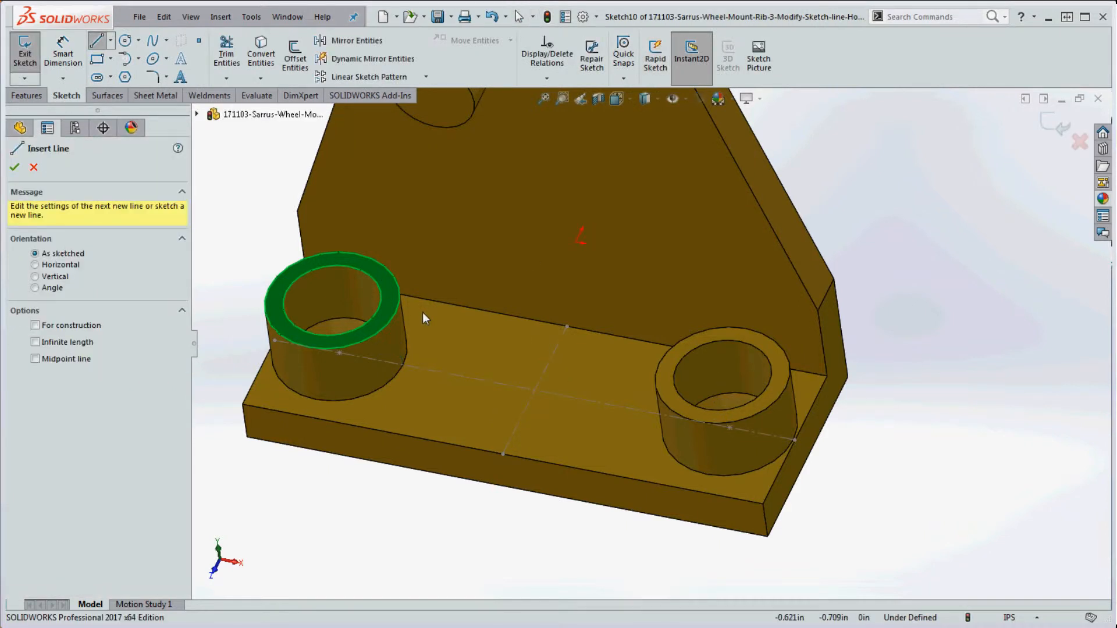
mouse_move(422, 313)
mouse_down()
mouse_move(581, 435)
mouse_move(599, 424)
mouse_up()
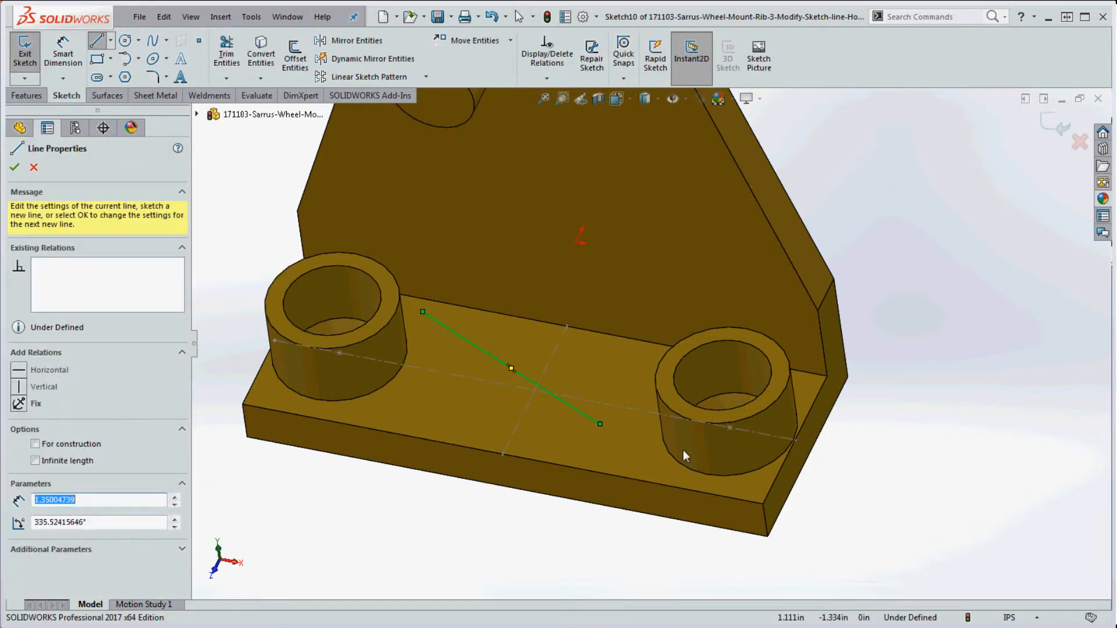
key(Escape)
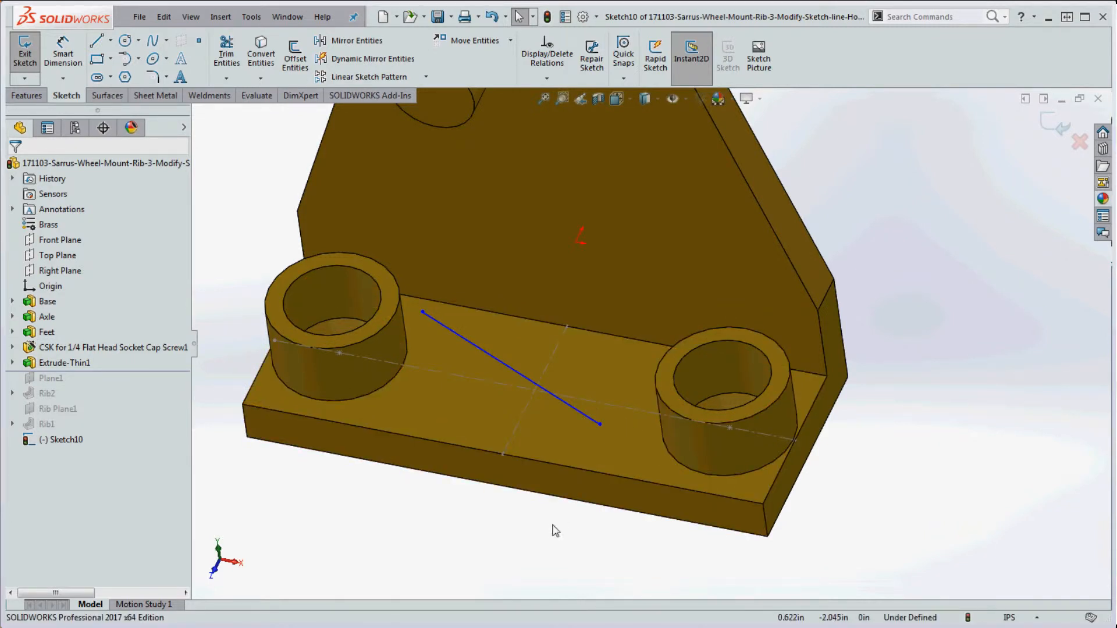
- Try to create a 0.100 in thick rib from the diagonal line, extruded normal to the sketch with 1.00° draft
click(26, 96)
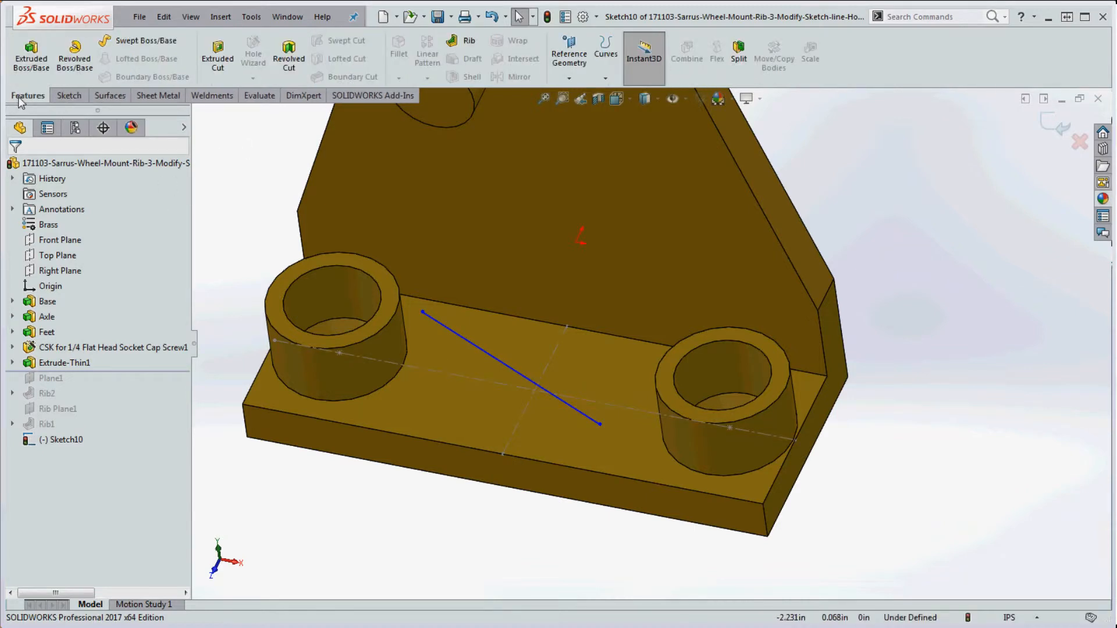
click(457, 45)
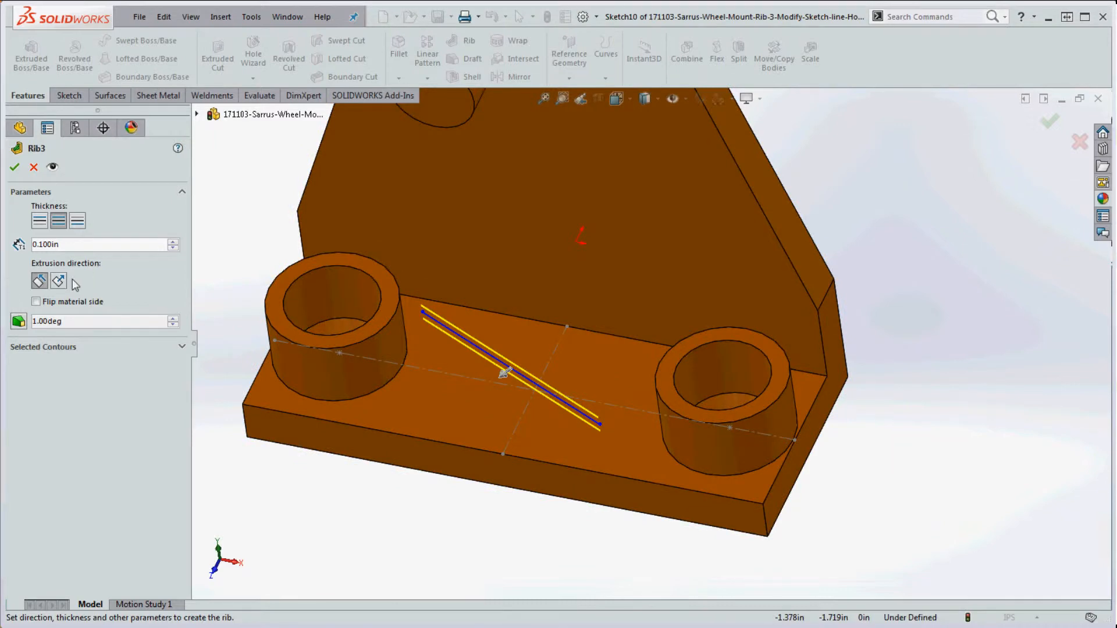
click(58, 282)
mouse_move(574, 531)
middle_down()
mouse_move(582, 426)
mouse_move(586, 525)
middle_up()
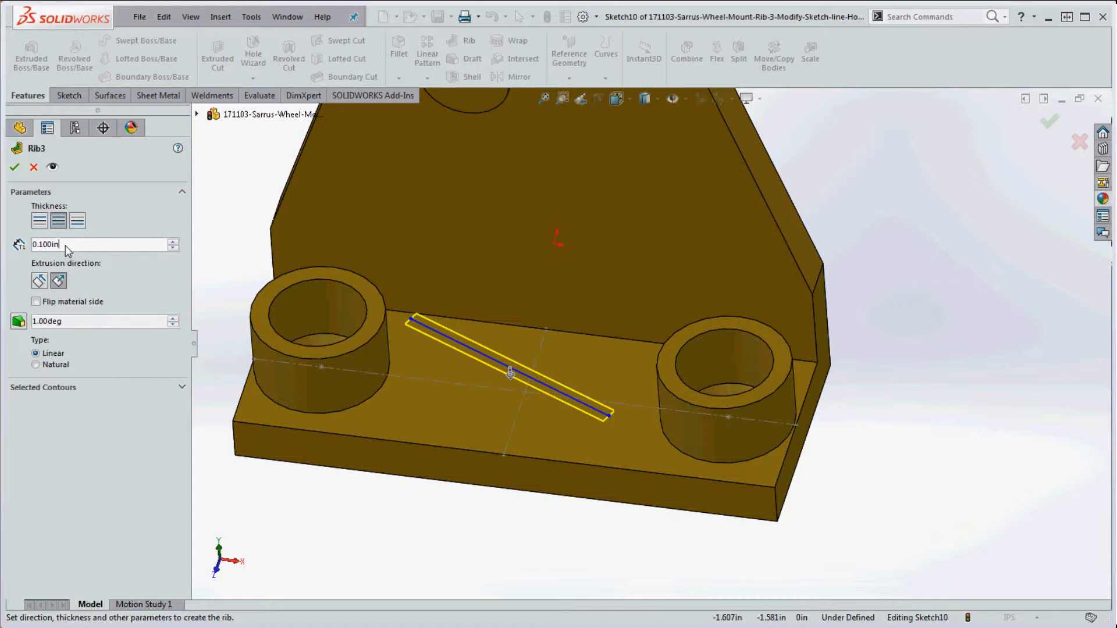
click(14, 168)
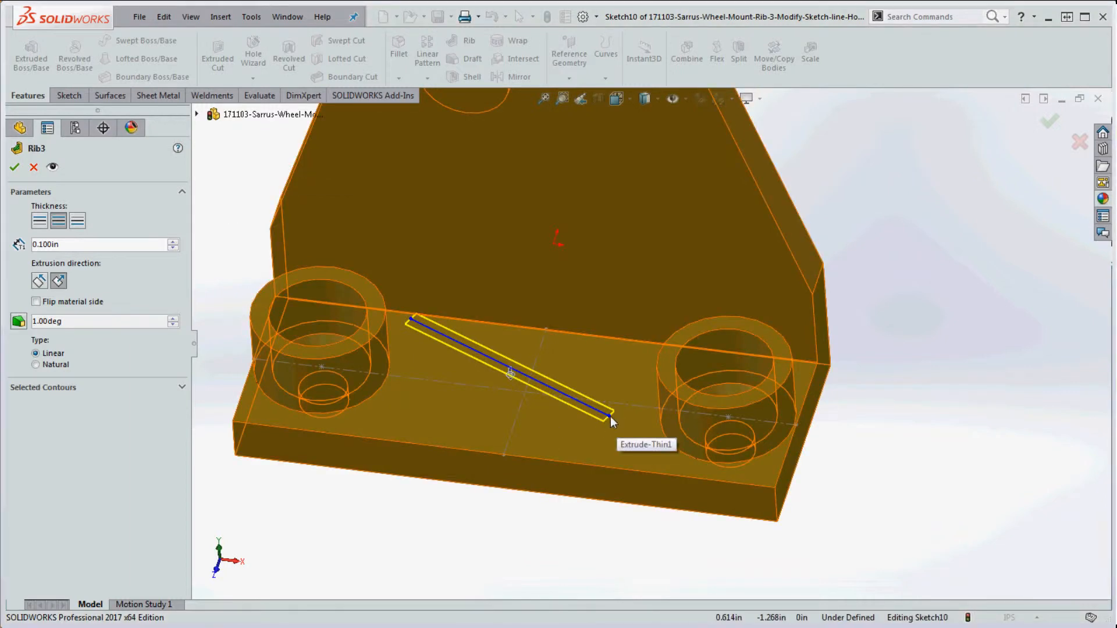
key(Escape)
- Move the line's right endpoint to about X 0.58 in, Y -1.06 in, and retry the rib normal to the sketch
drag(608, 416, 613, 389)
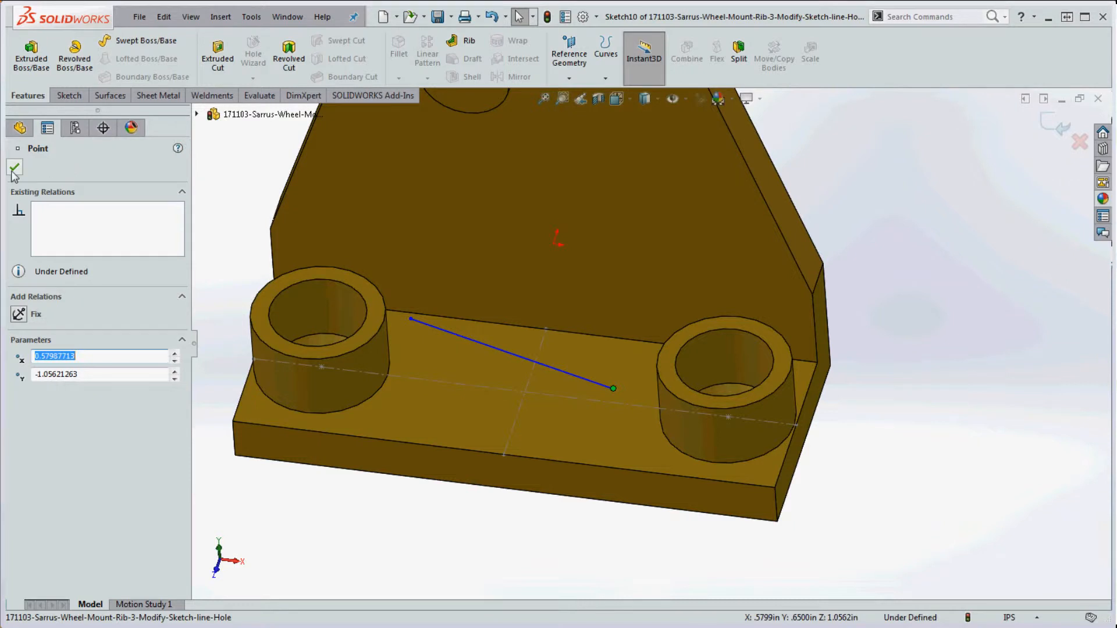
click(464, 41)
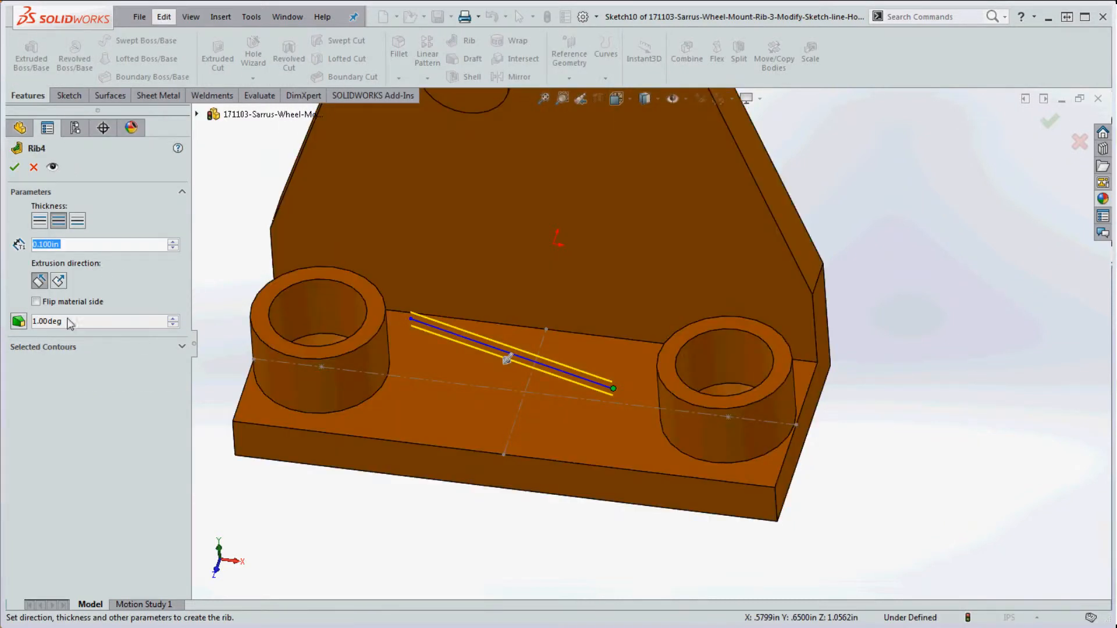
click(52, 283)
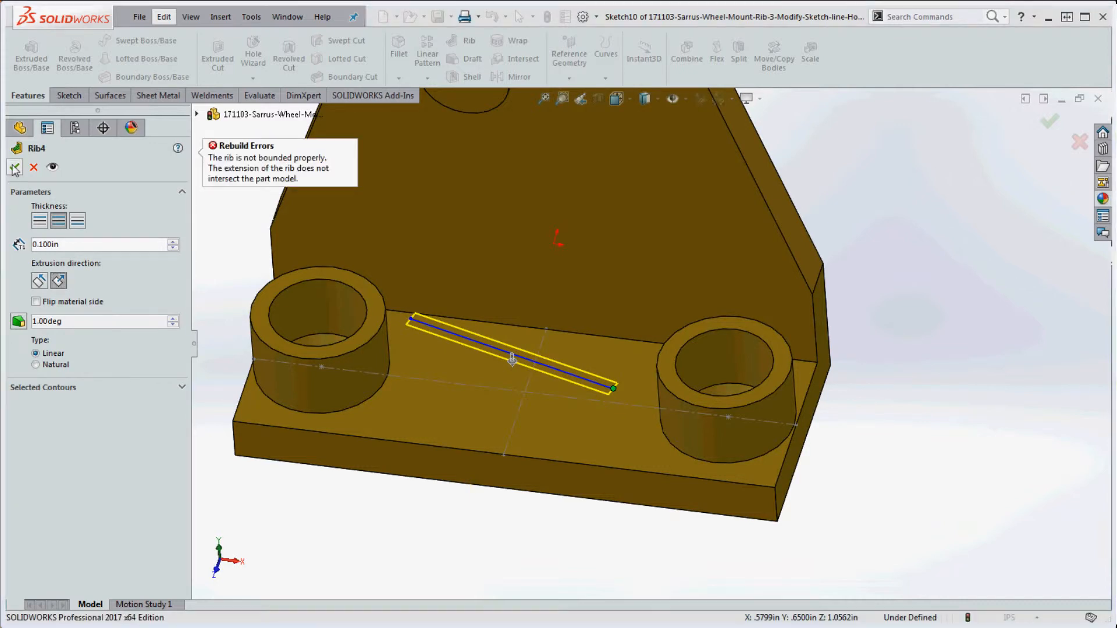
key(Escape)
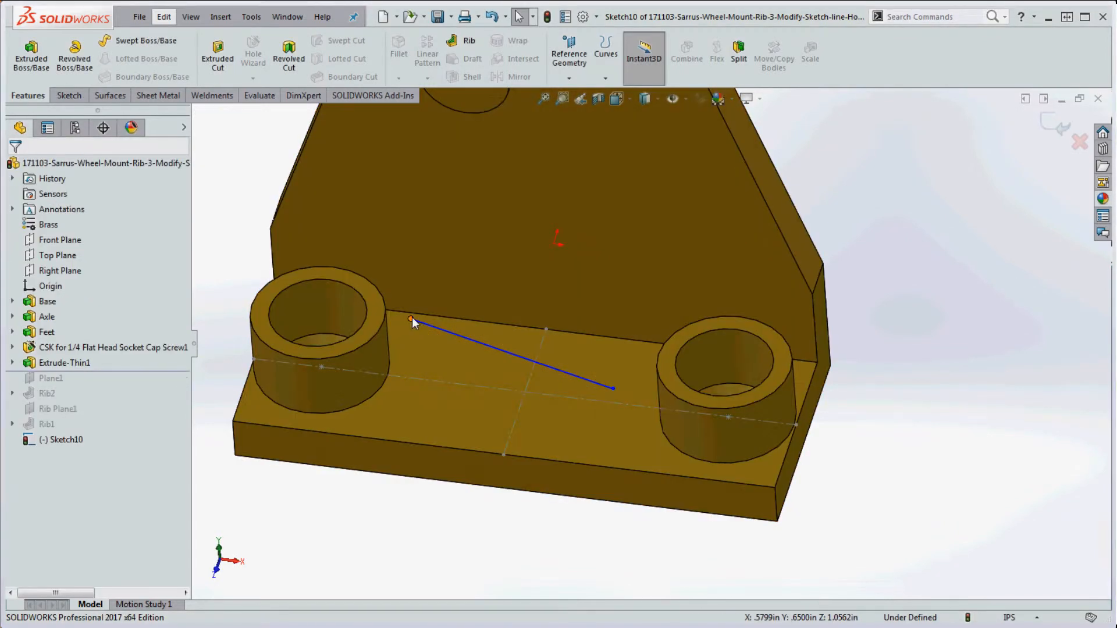
- Move the line's left endpoint to about X -0.60 in, Y -0.85 in, and retry the 0.100 in rib normal to the sketch
drag(411, 318, 408, 336)
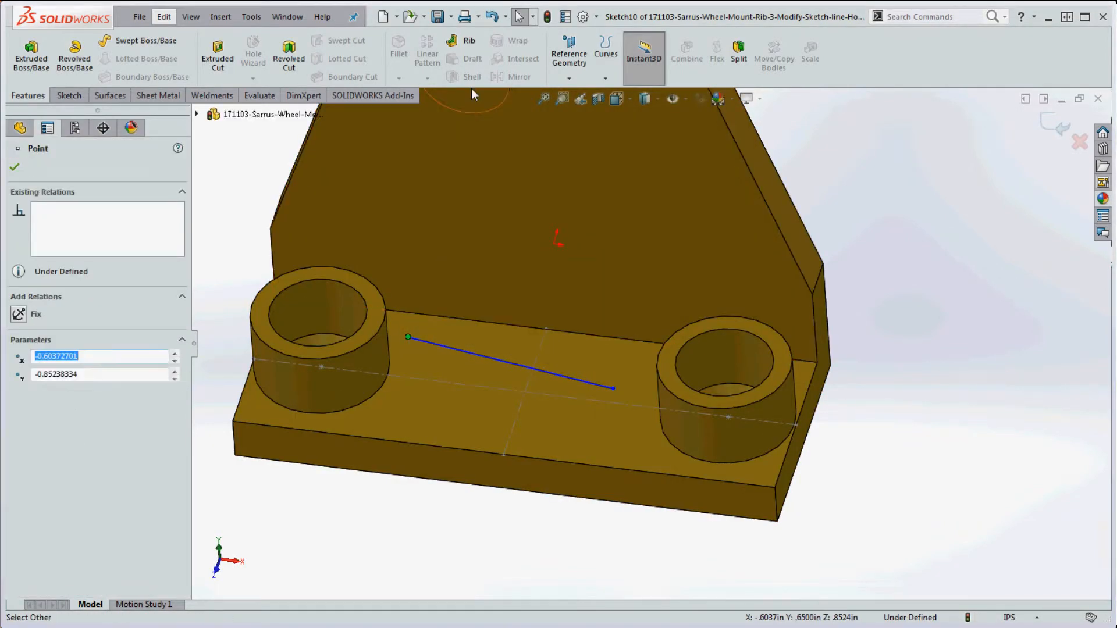
click(452, 42)
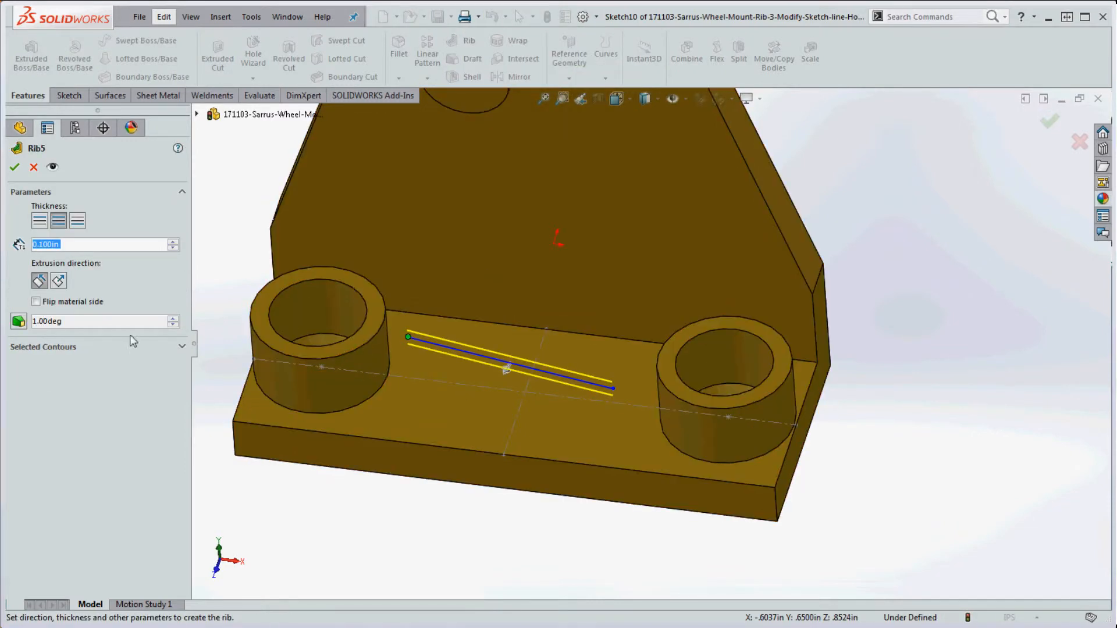
click(59, 281)
click(15, 167)
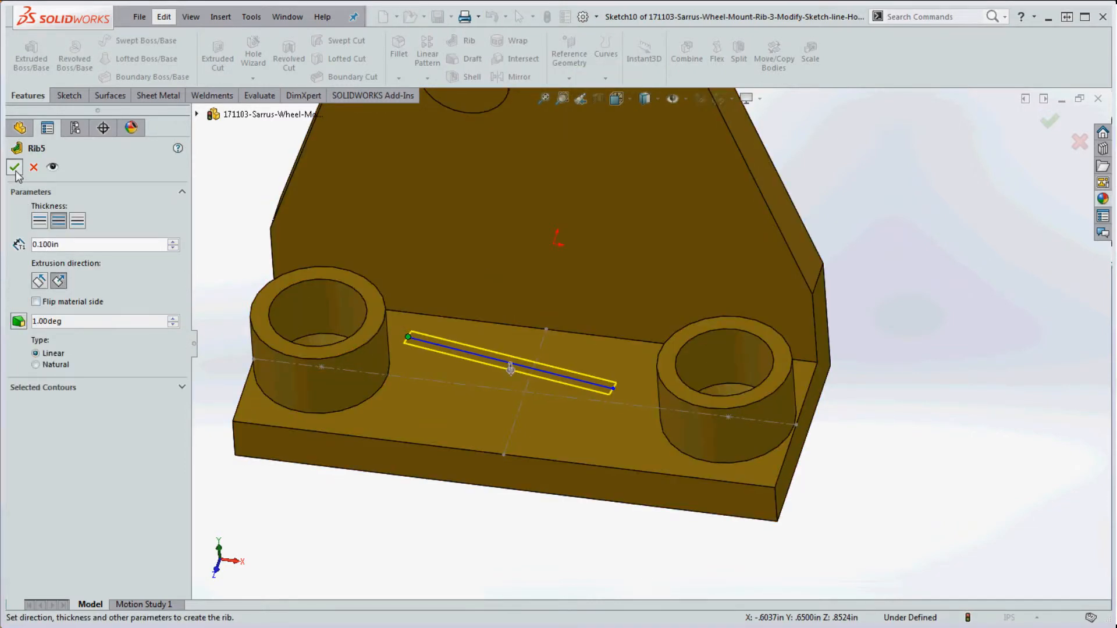
middle_drag(460, 474, 458, 613)
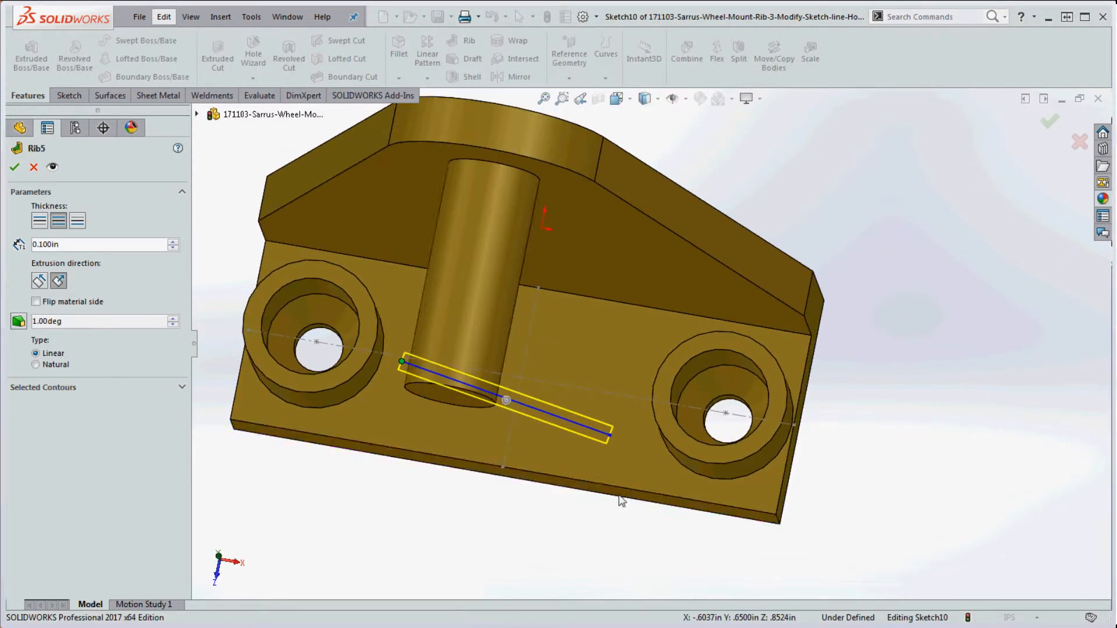
key(Escape)
- Move the line's endpoints to about (0.64, -0.92) in and (-0.65, -0.65) in, and create a 0.100 in thick rib normal to the sketch
drag(611, 434, 626, 412)
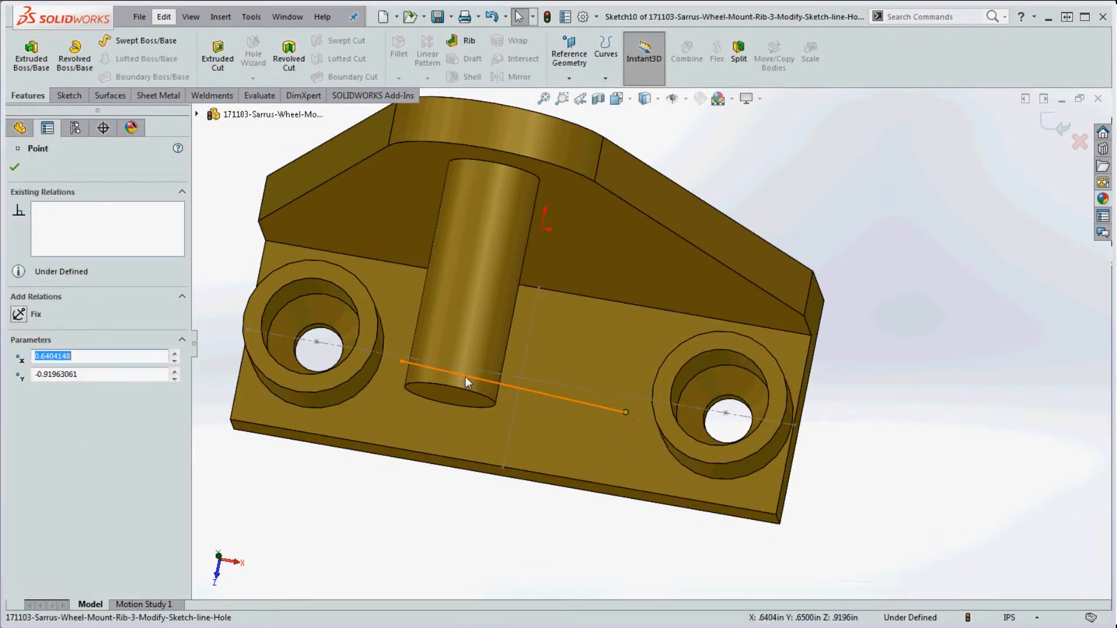
drag(401, 361, 400, 323)
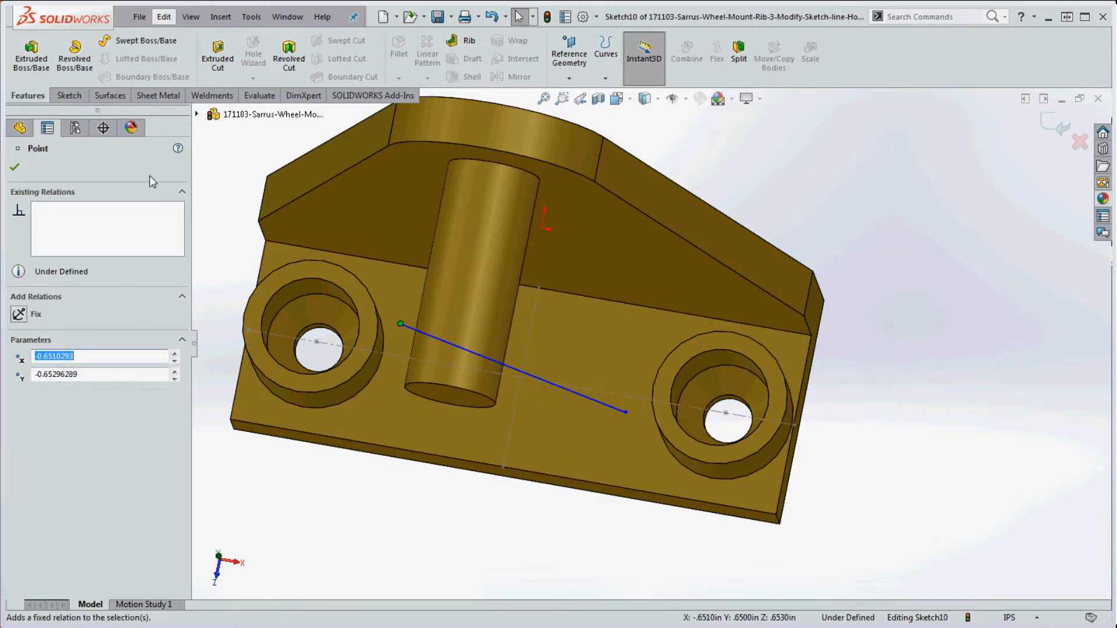
click(454, 42)
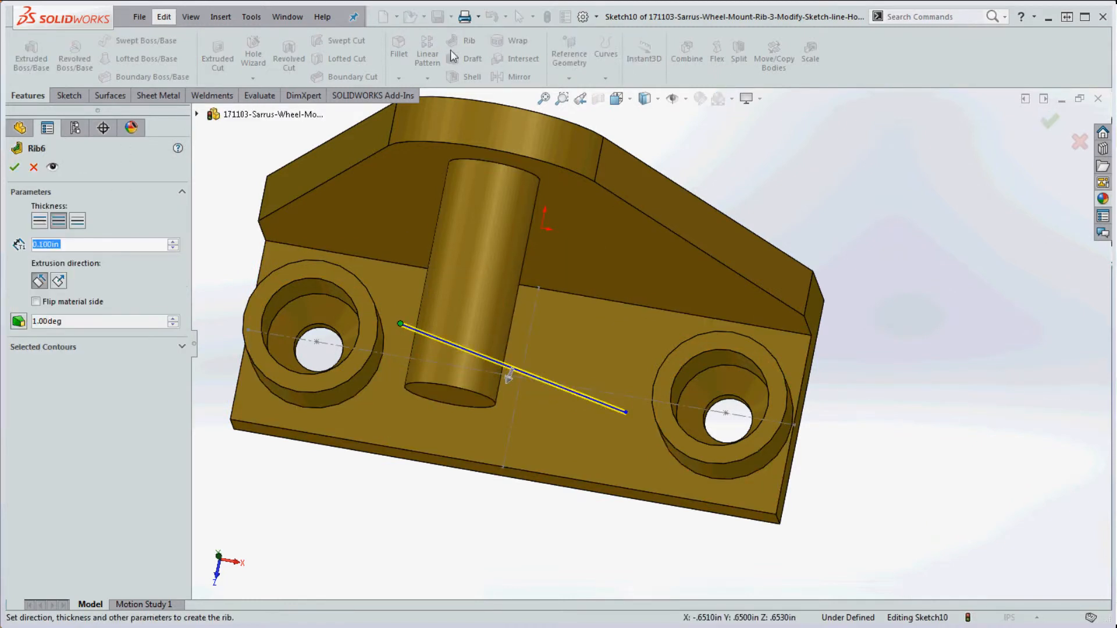
click(15, 167)
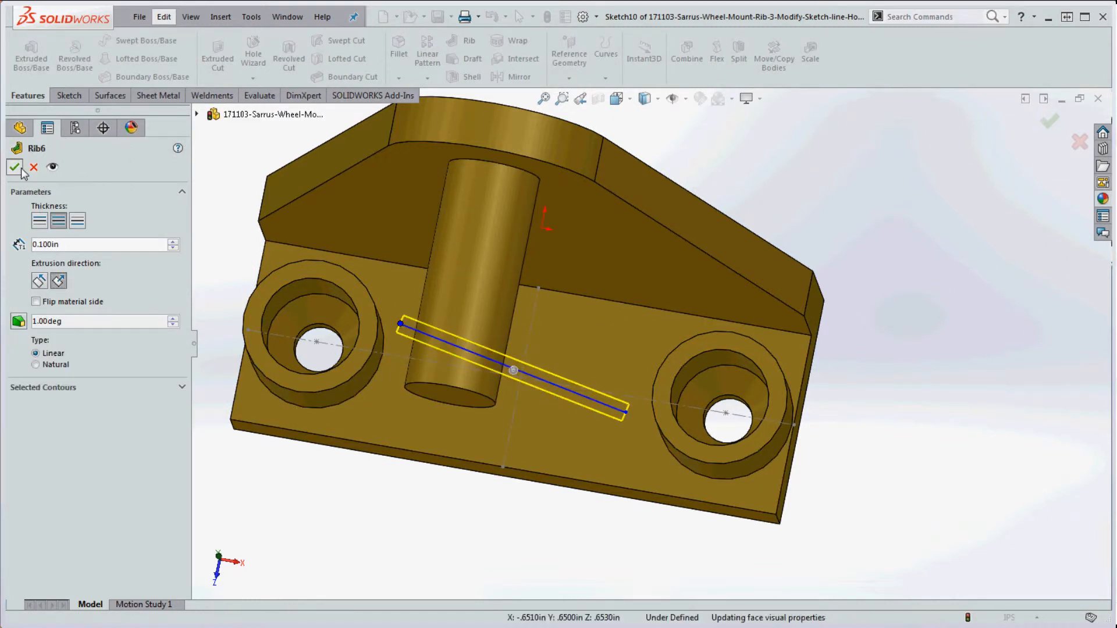
middle_drag(511, 548, 519, 497)
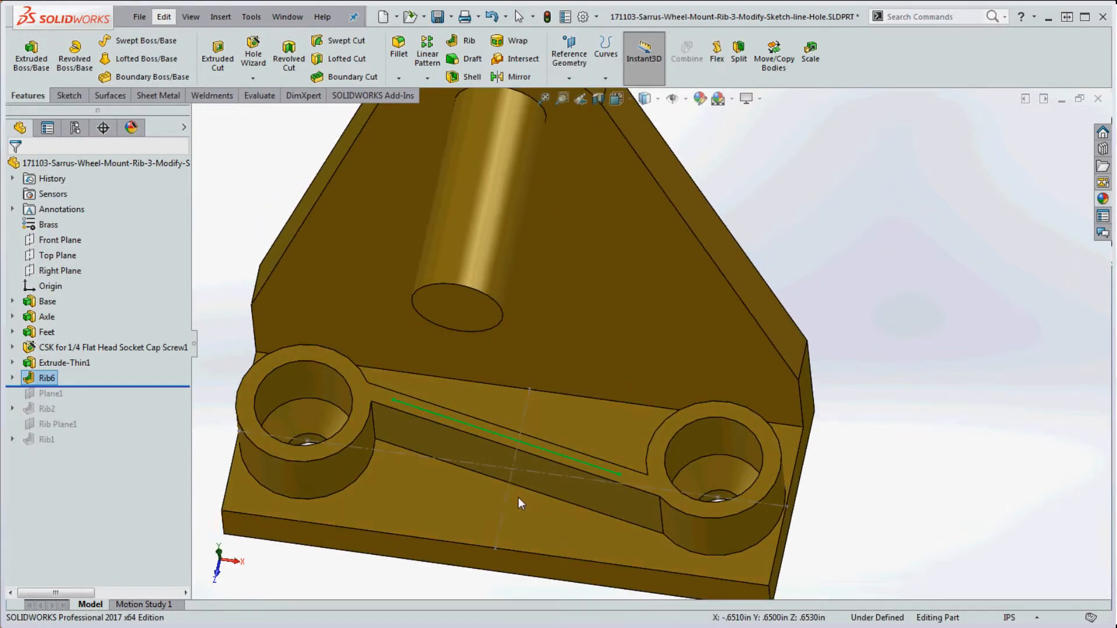
- Edit the rib between the bosses to add a 10° outward draft with the thickness measured at the sketch plane
click(469, 563)
scroll(515, 549, up, 2)
scroll(587, 456, up, 3)
scroll(592, 441, down, 2)
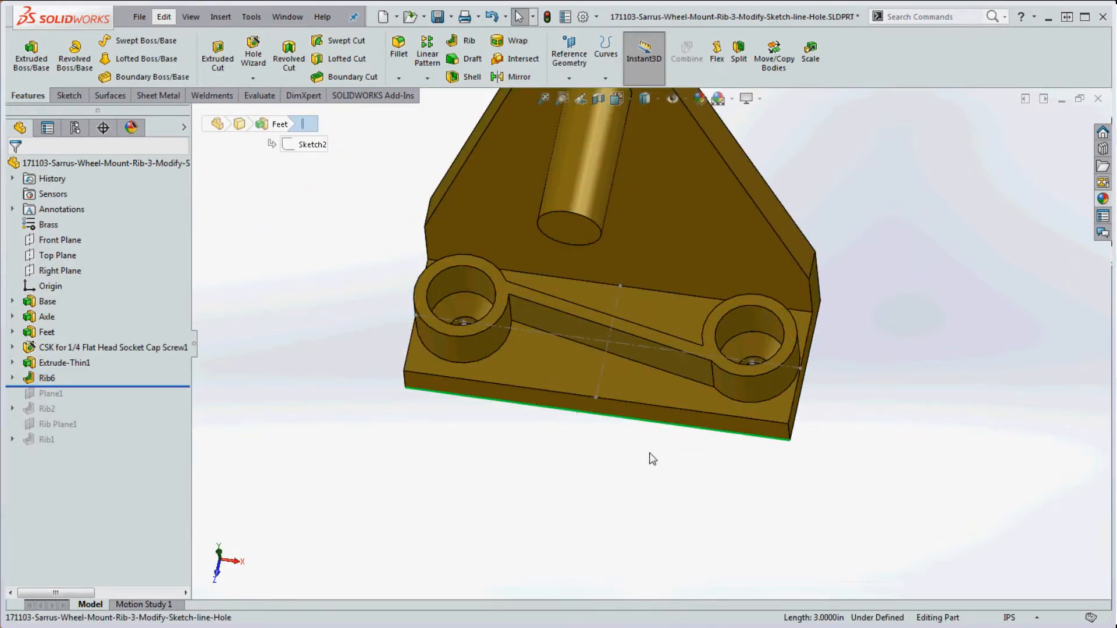
middle_drag(648, 452, 628, 477)
scroll(636, 528, down, 1)
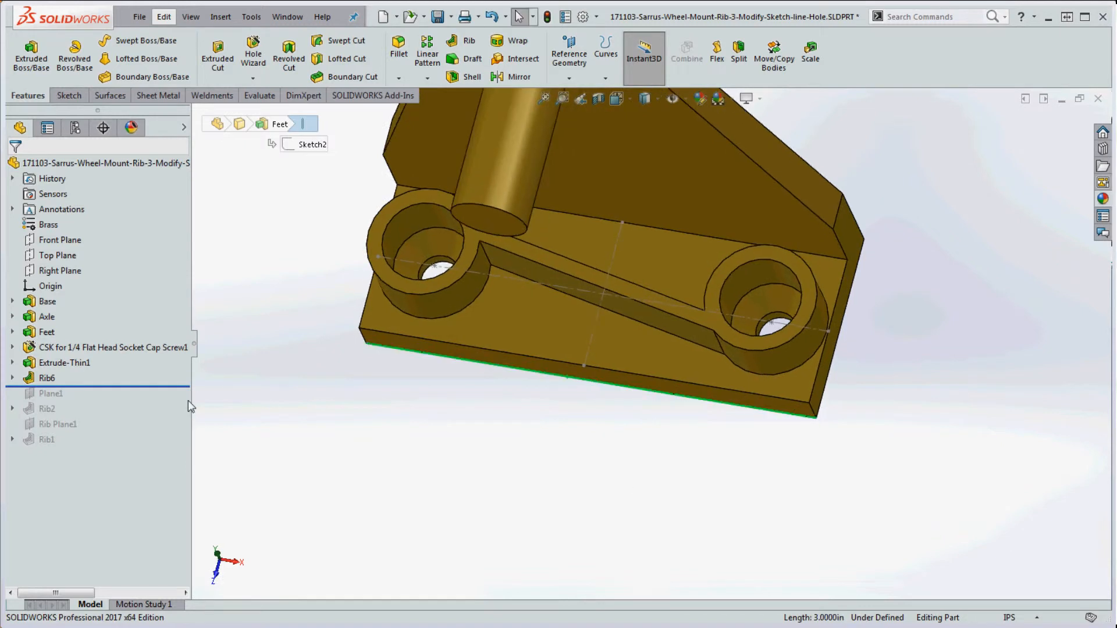
right_click(47, 378)
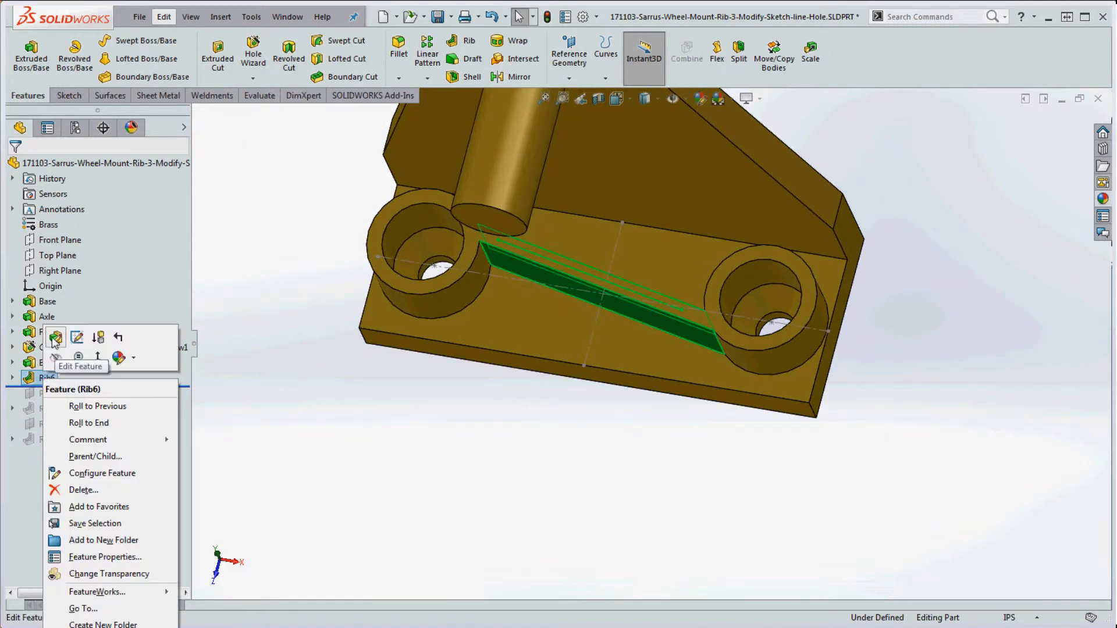
click(54, 338)
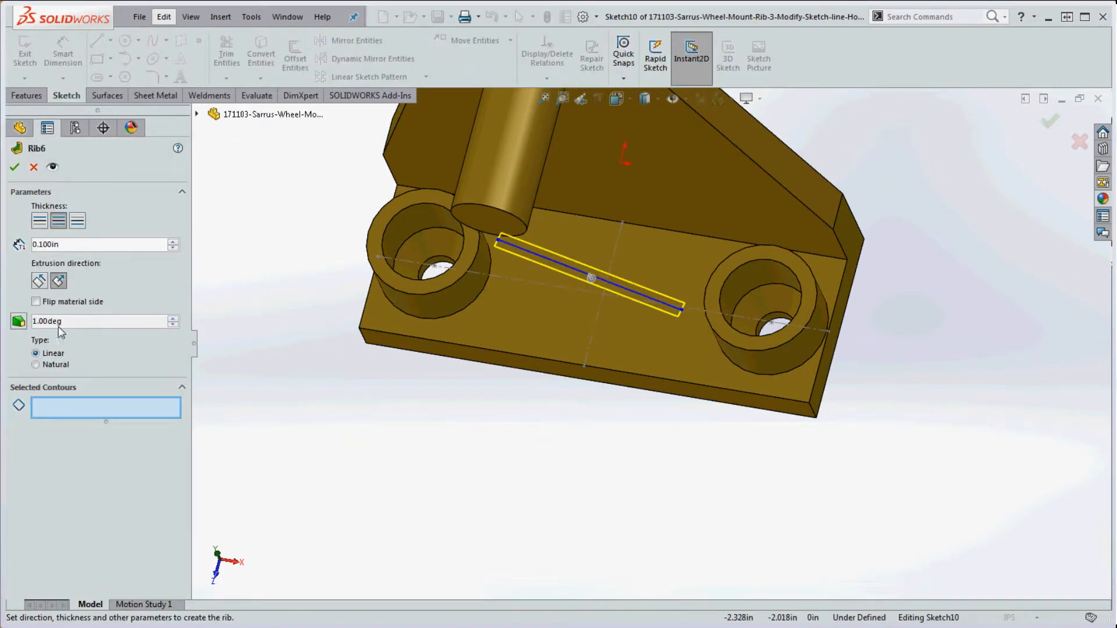
click(19, 322)
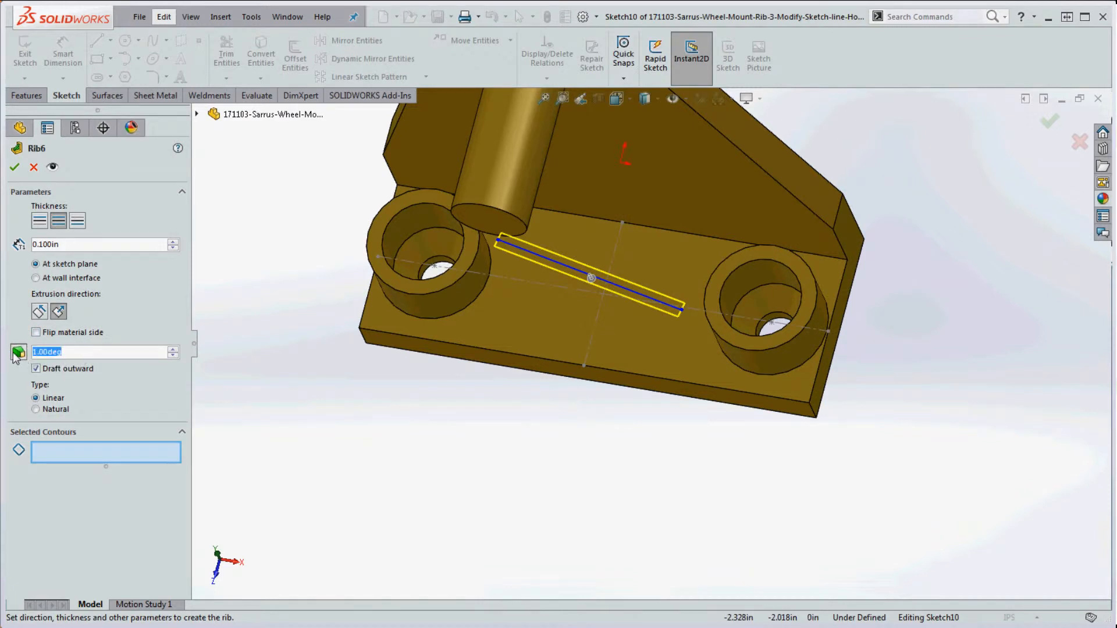
text(10)
key(Return)
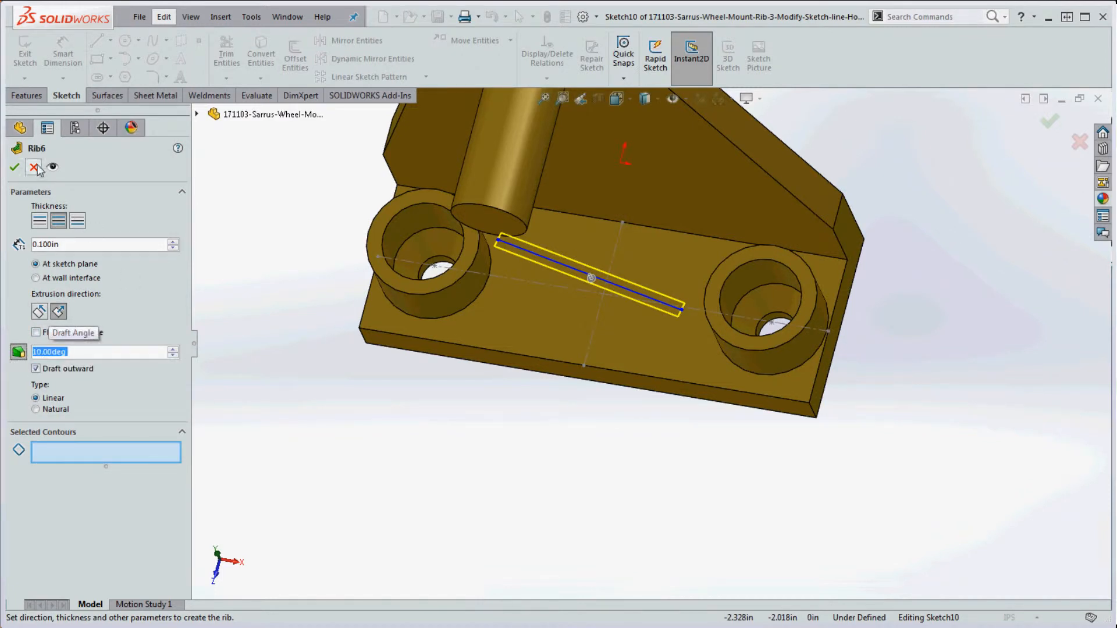
click(17, 168)
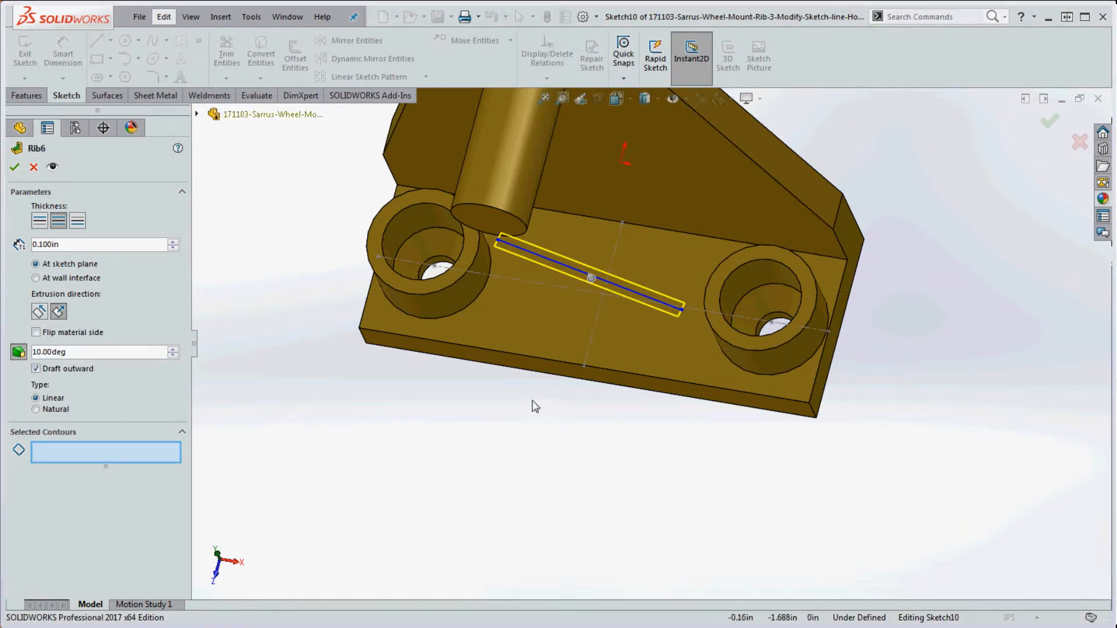
- Switch the rib's outward draft off and back on, and apply the rib again
click(36, 369)
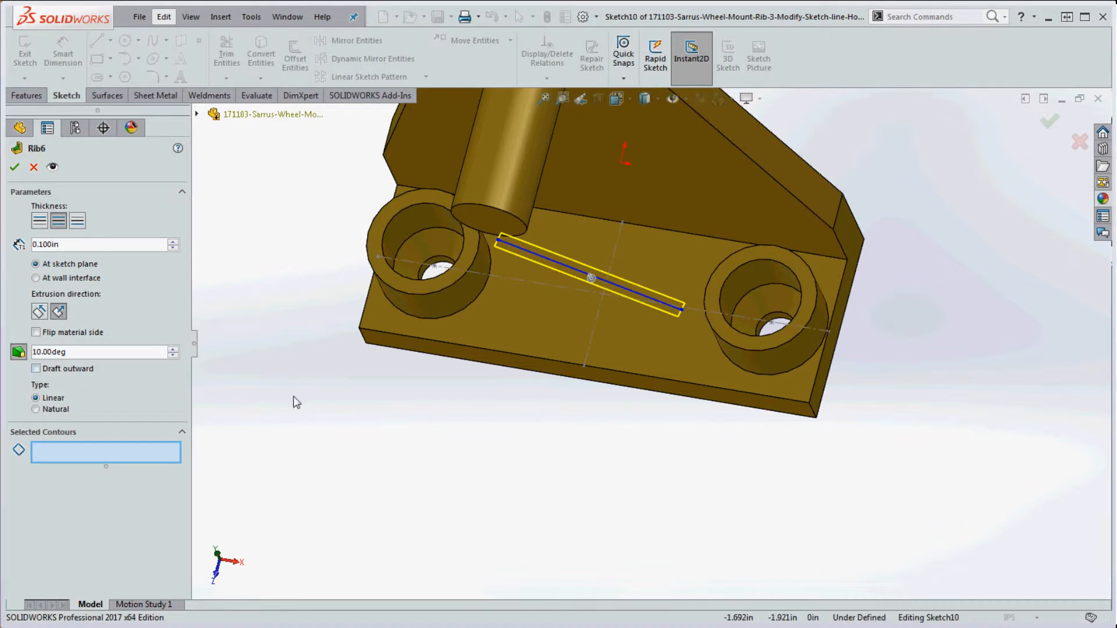
click(36, 369)
middle_drag(626, 392, 675, 434)
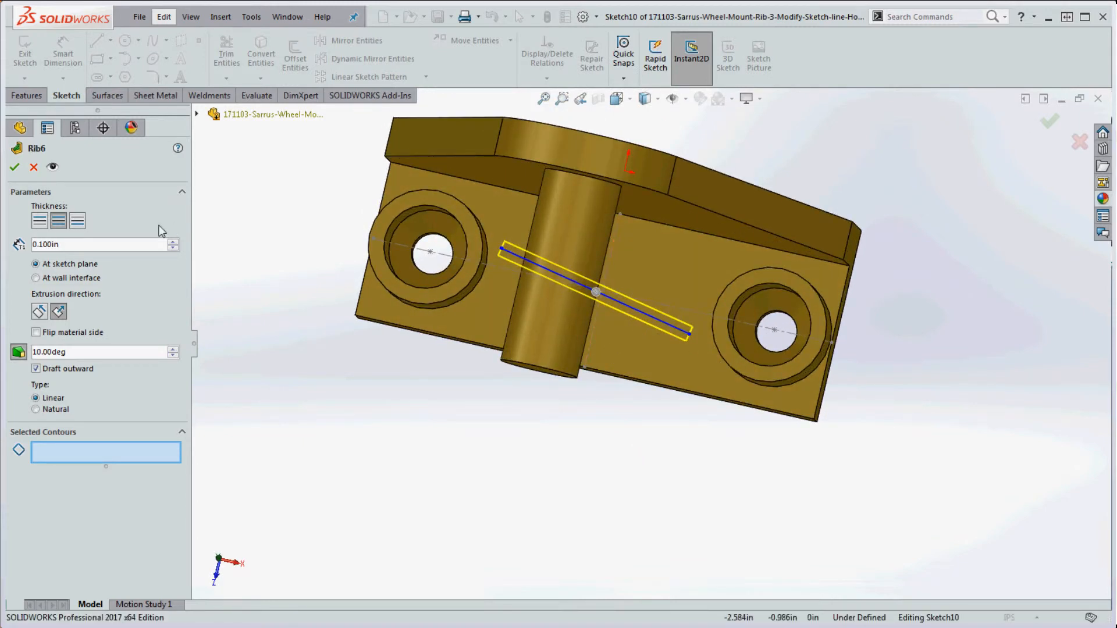
key(Return)
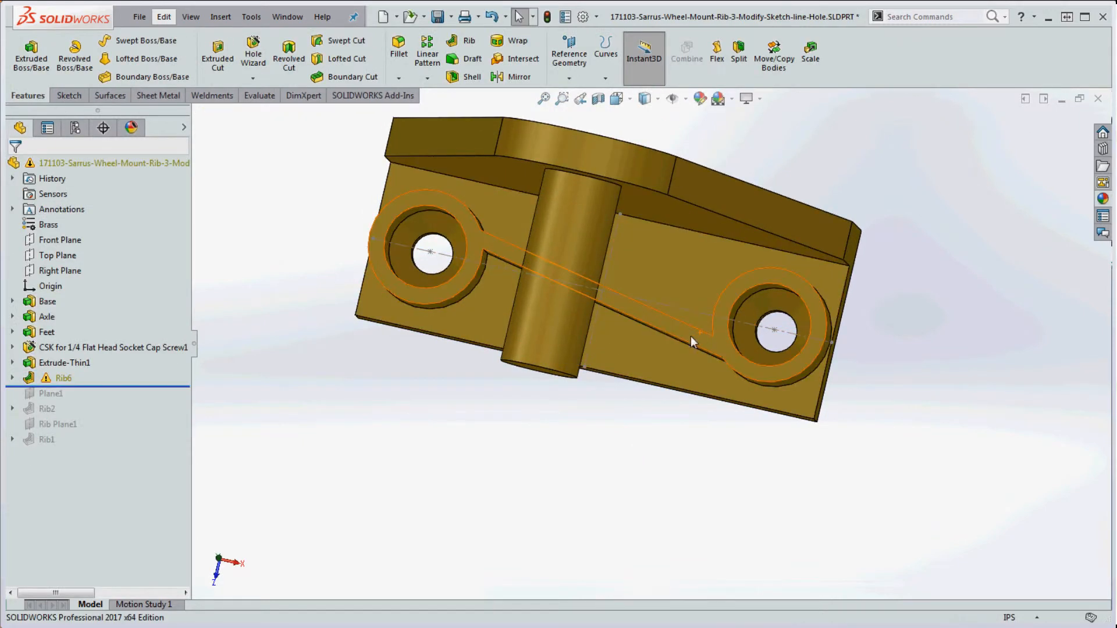
- Select the sketch under the rib feature and show its line on the model
click(13, 378)
click(71, 396)
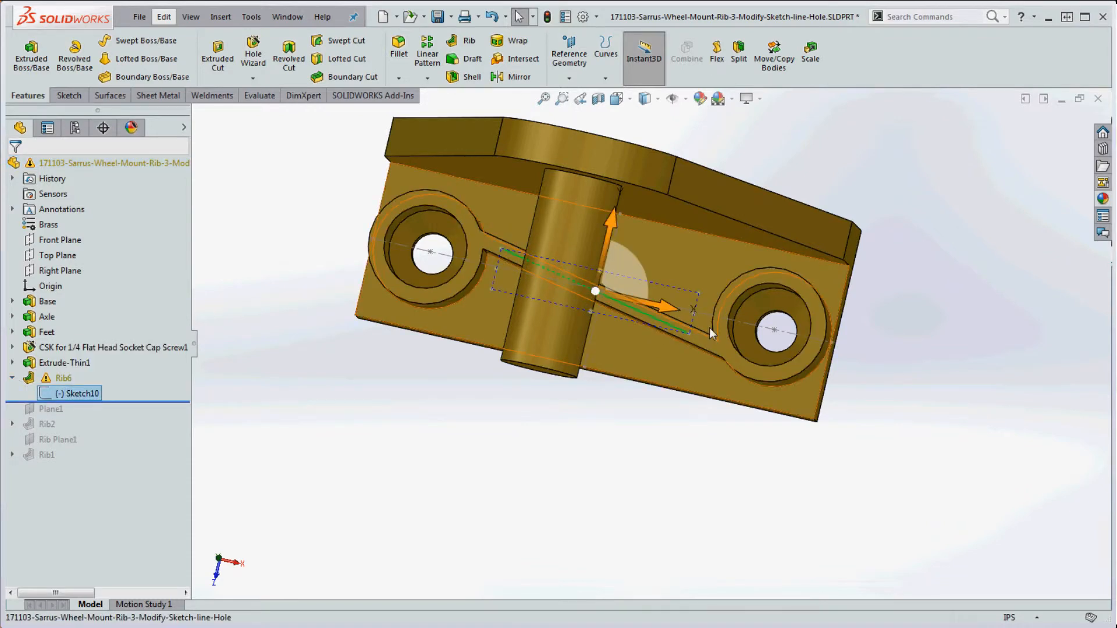
drag(696, 336, 687, 333)
middle_drag(674, 438, 672, 387)
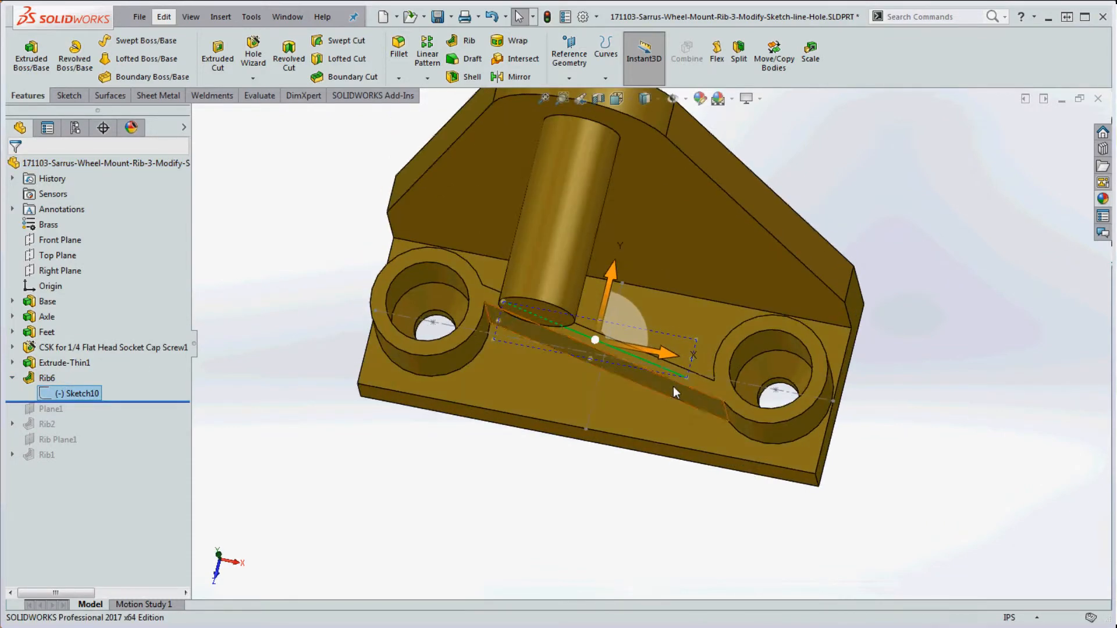
key(Escape)
right_click(53, 394)
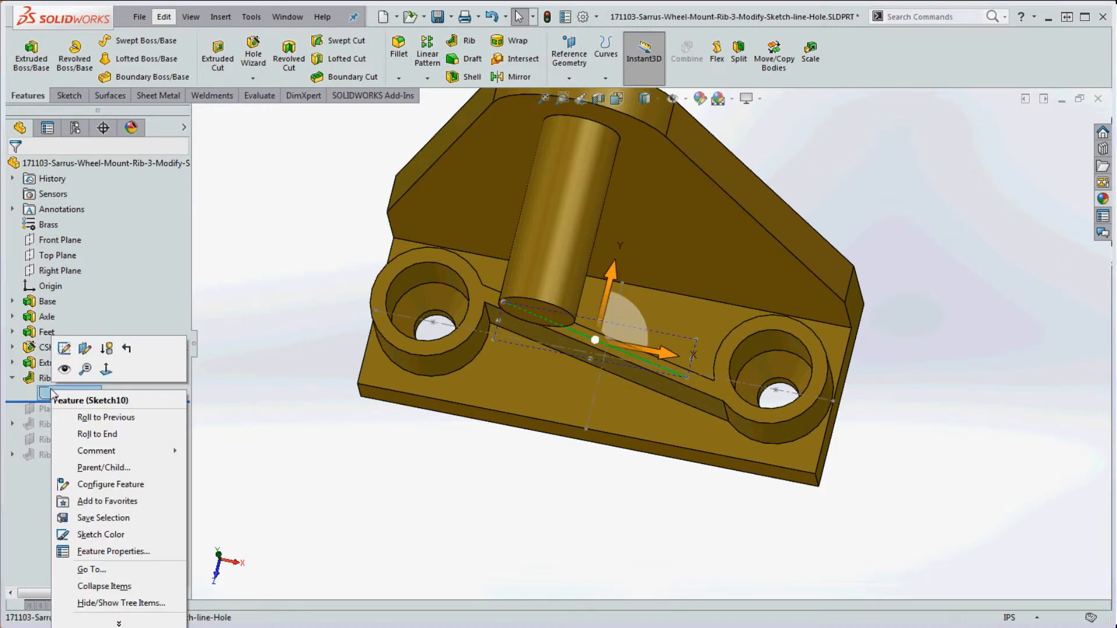
click(618, 471)
scroll(689, 377, down, 5)
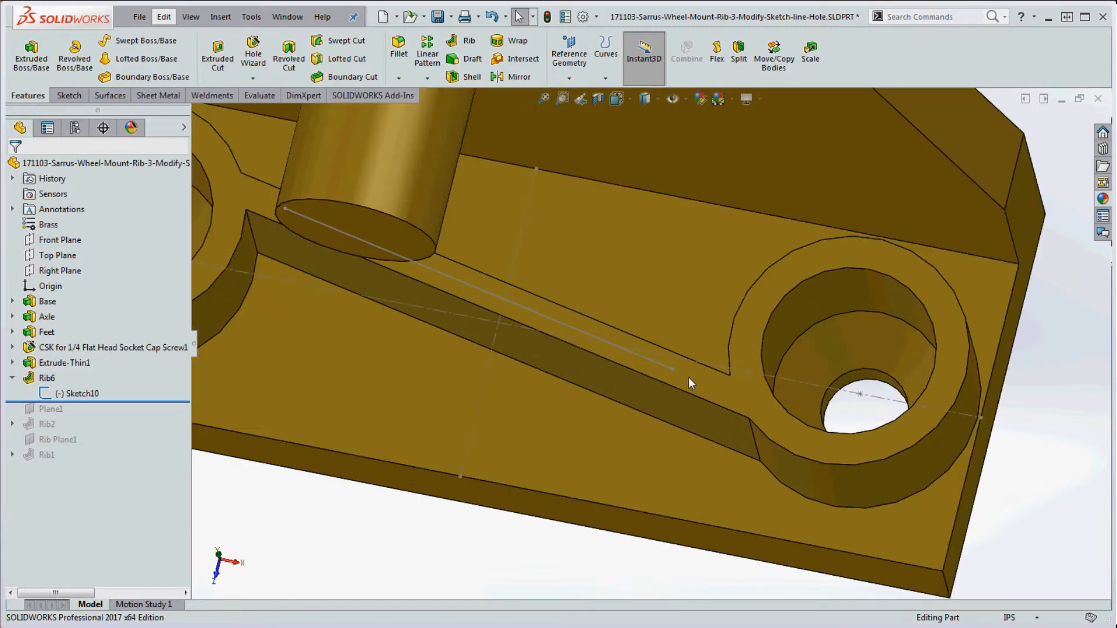
- Move the rib line's right endpoint to about X 0.63 in, Y -0.82 in, shift its left endpoint toward the plate's front edge, and rebuild
drag(683, 351, 685, 341)
scroll(782, 428, up, 3)
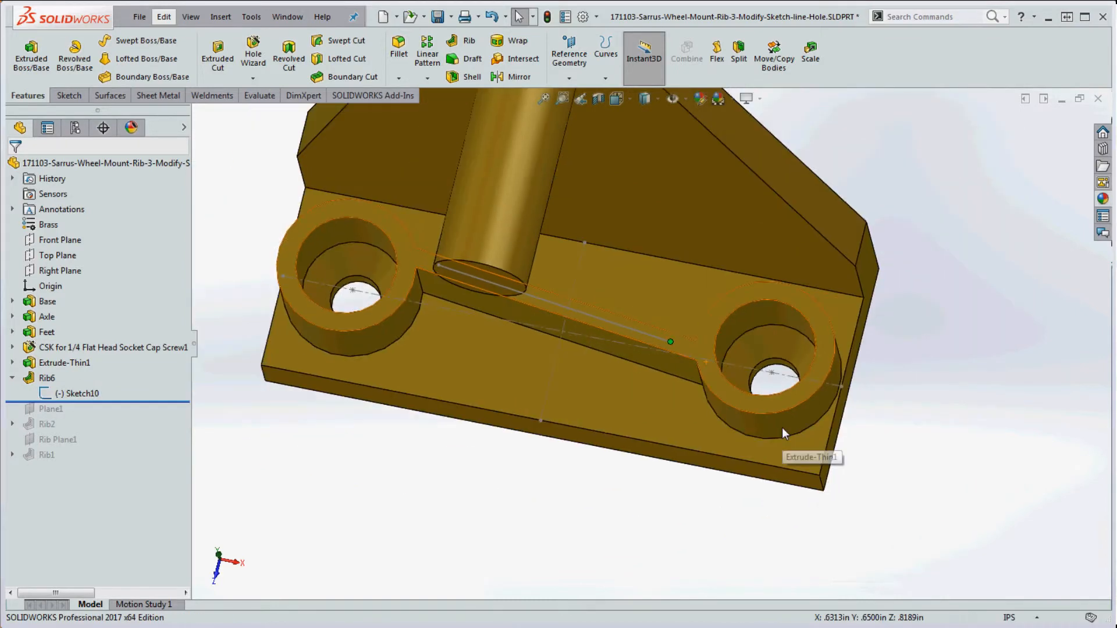
scroll(462, 285, down, 5)
click(472, 277)
drag(472, 278, 454, 309)
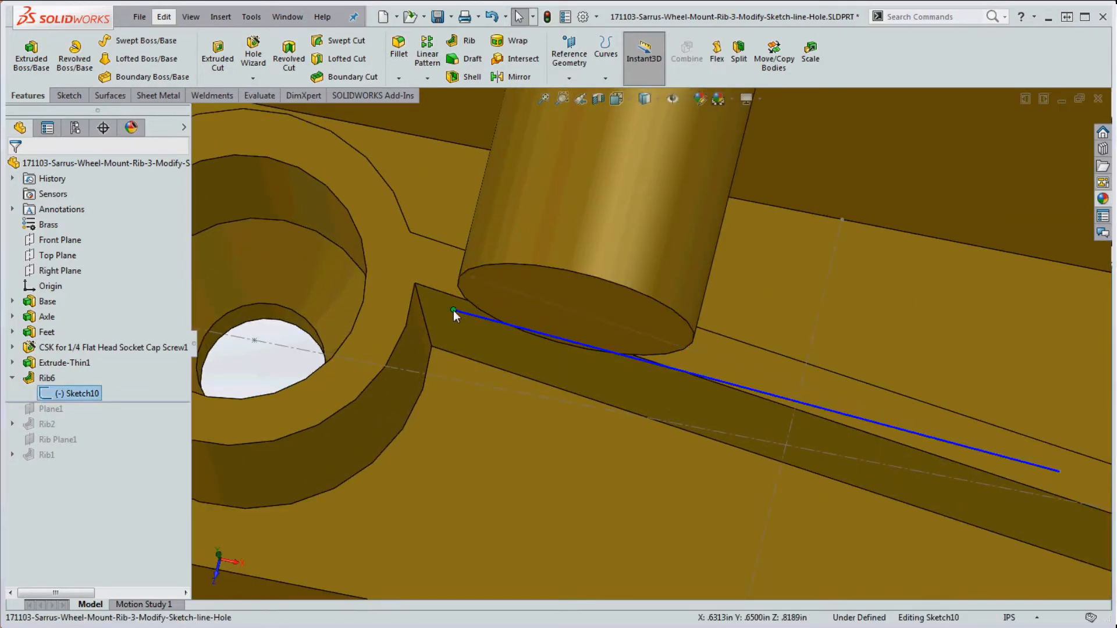
scroll(631, 421, up, 4)
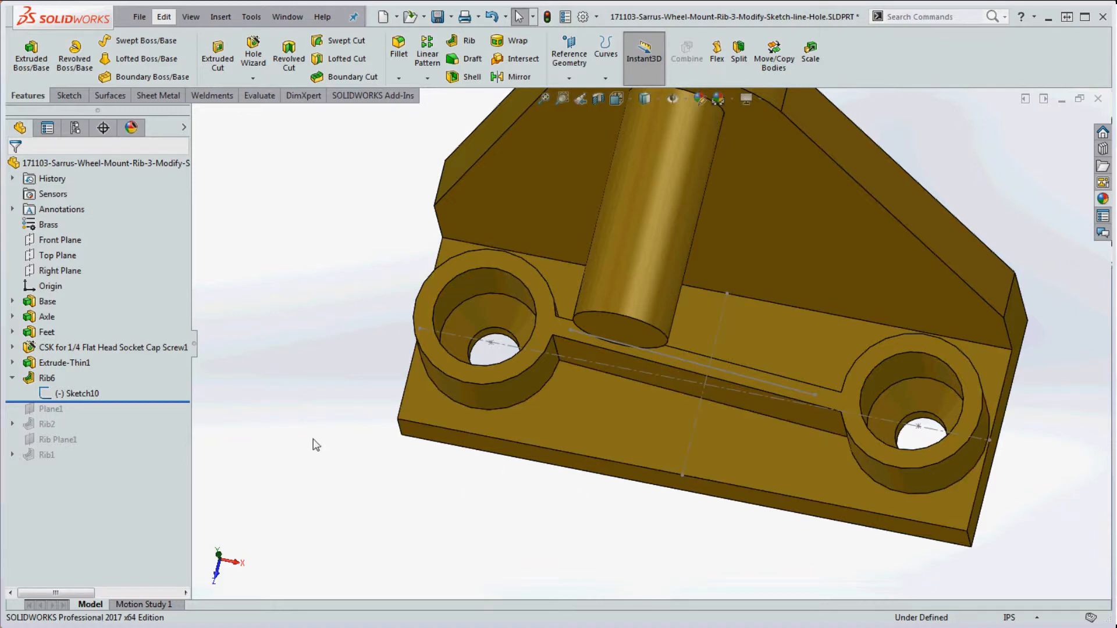
click(547, 17)
middle_drag(680, 424, 669, 349)
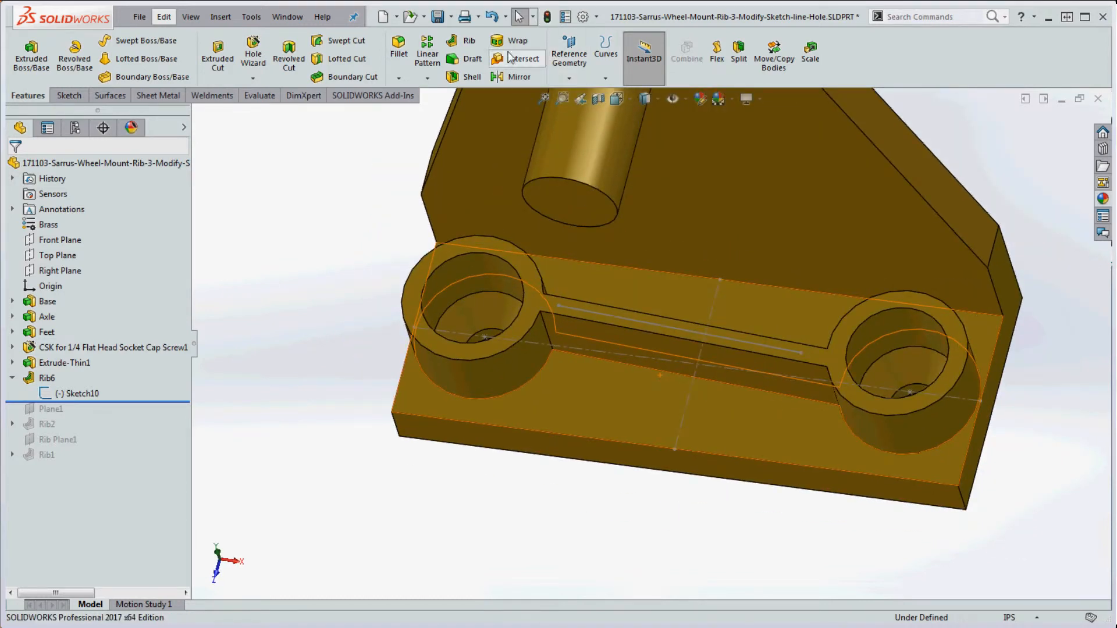
- Edit the rib and set its draft angle to 10°
right_click(46, 378)
click(57, 336)
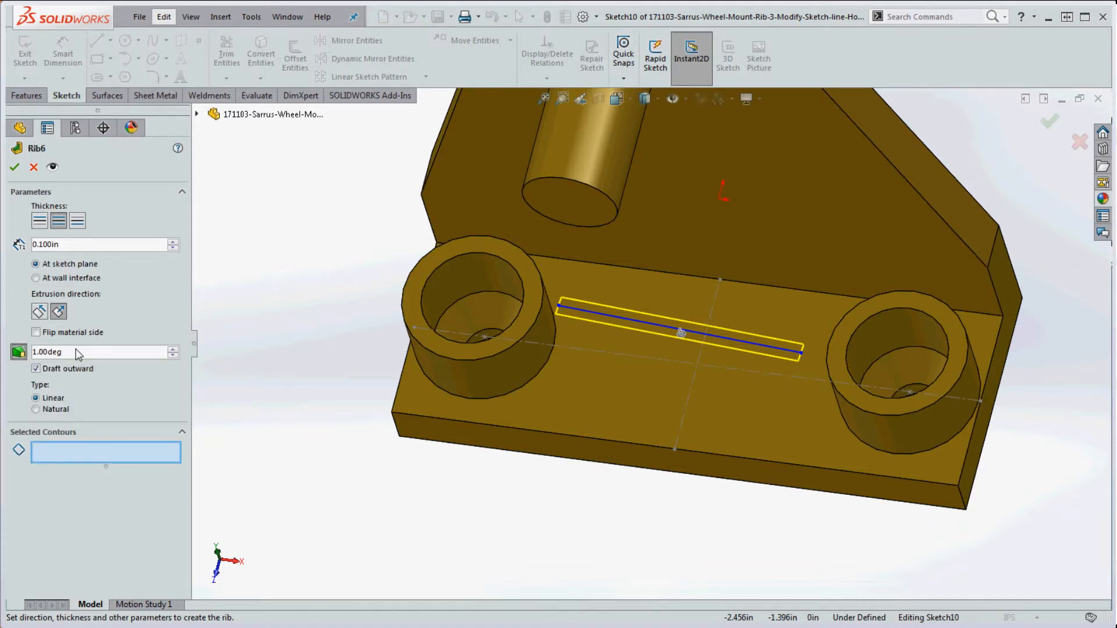
click(19, 352)
text(10)
key(Return)
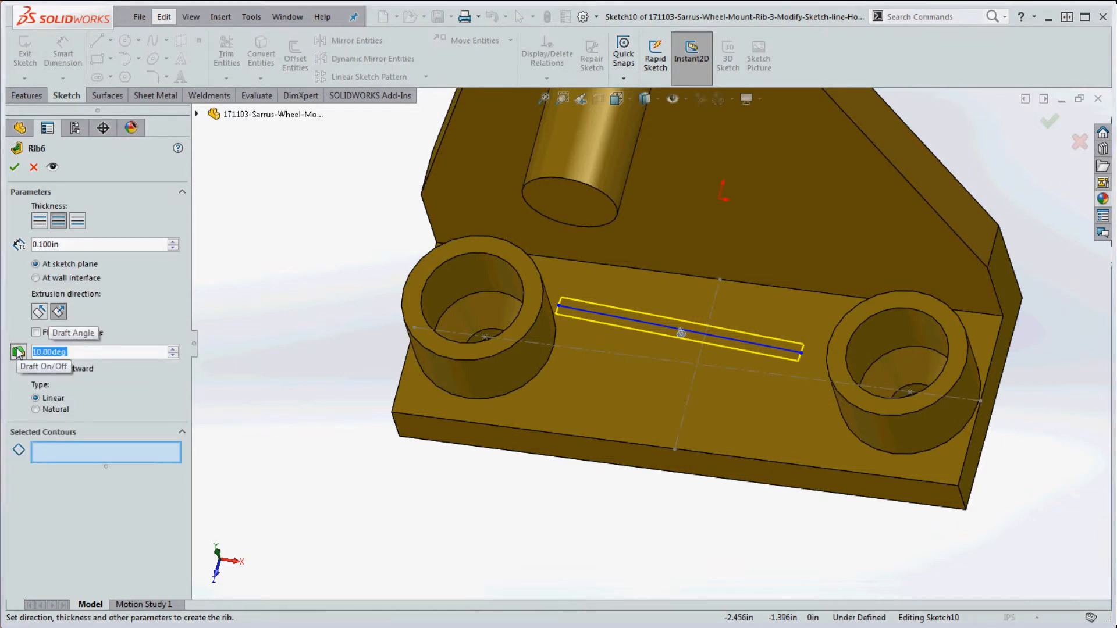
click(14, 167)
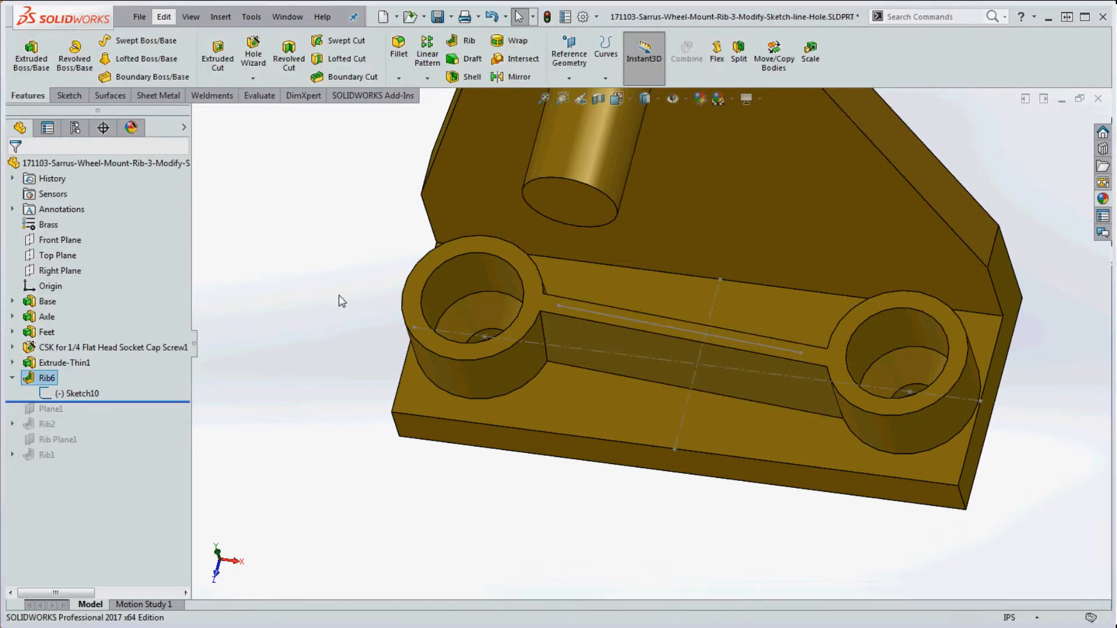
- Examine the drafted side of the rib and where it meets the right boss
middle_drag(339, 299, 578, 334)
scroll(800, 370, down, 5)
scroll(797, 366, down, 1)
middle_drag(798, 365, 794, 429)
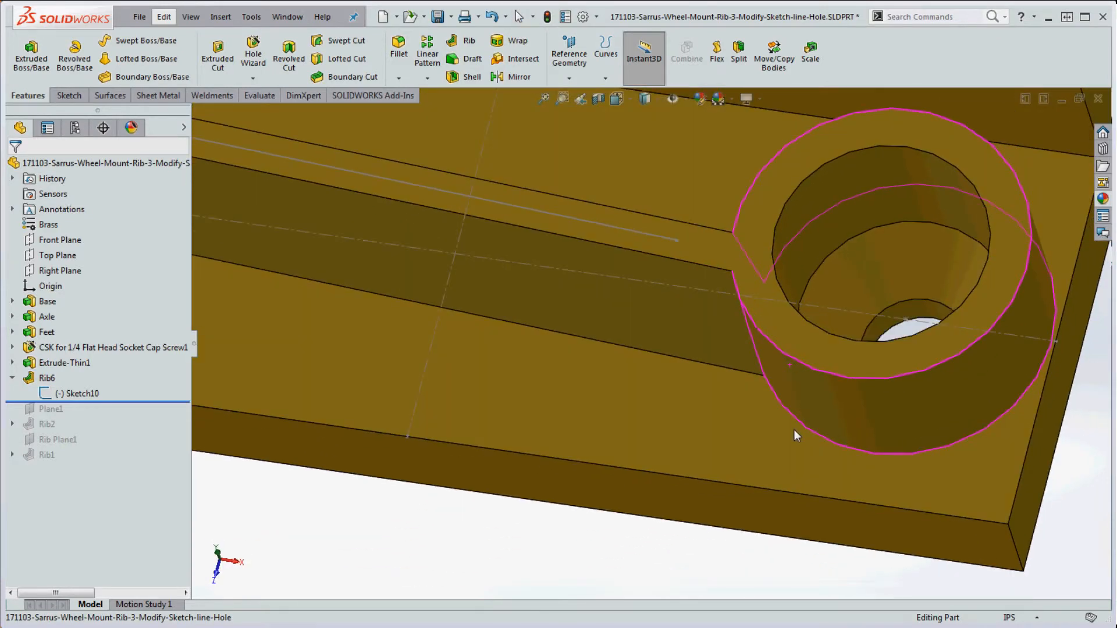
scroll(707, 351, up, 1)
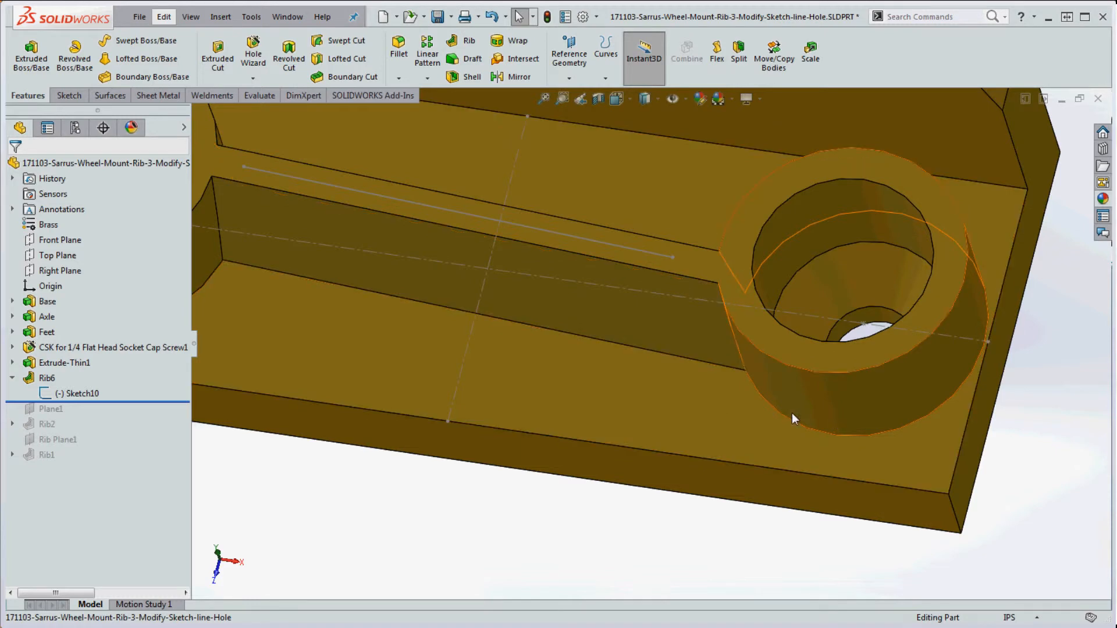
scroll(815, 405, up, 5)
middle_click(766, 416)
middle_drag(763, 417, 731, 428)
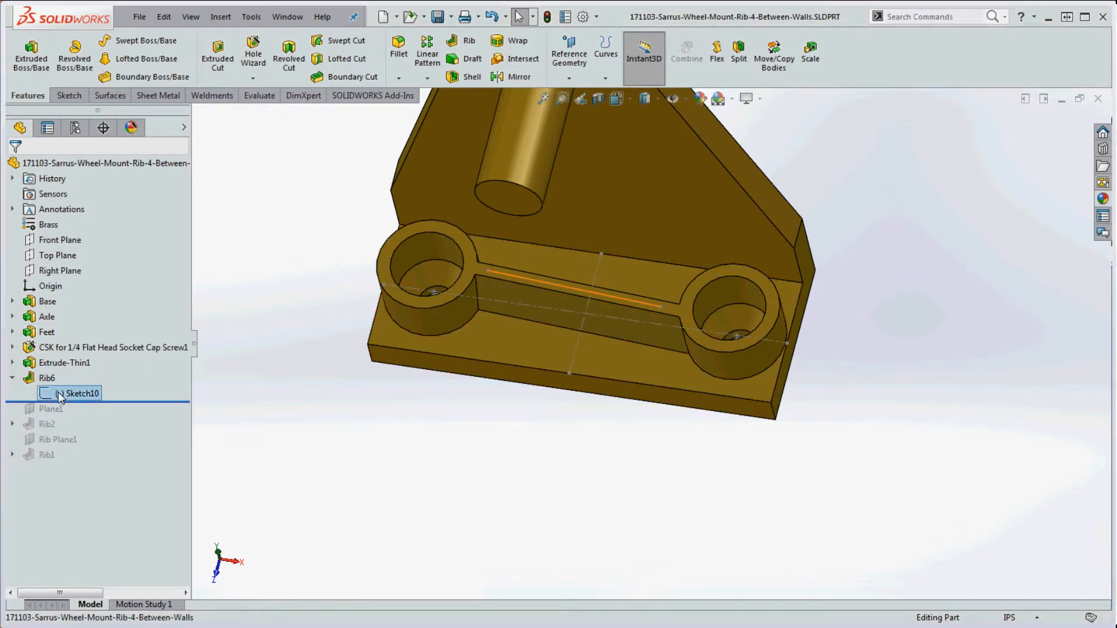
- Edit the rib's sketch and shorten the line by moving its right endpoint to about X 0.19 in, Y -0.83 in
right_click(63, 395)
click(75, 356)
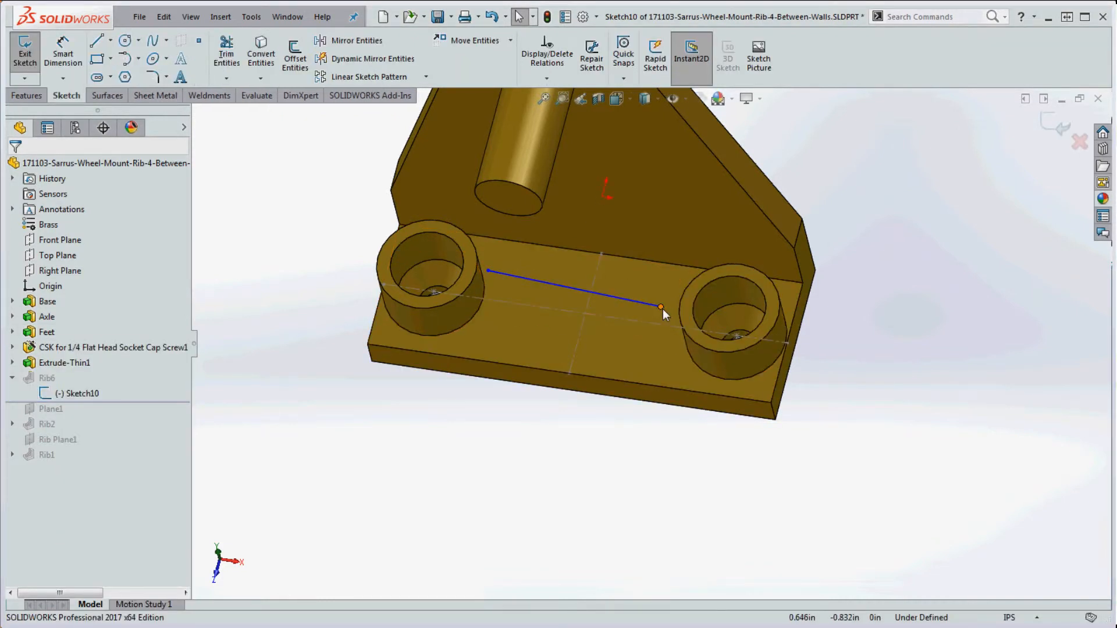
drag(661, 307, 601, 299)
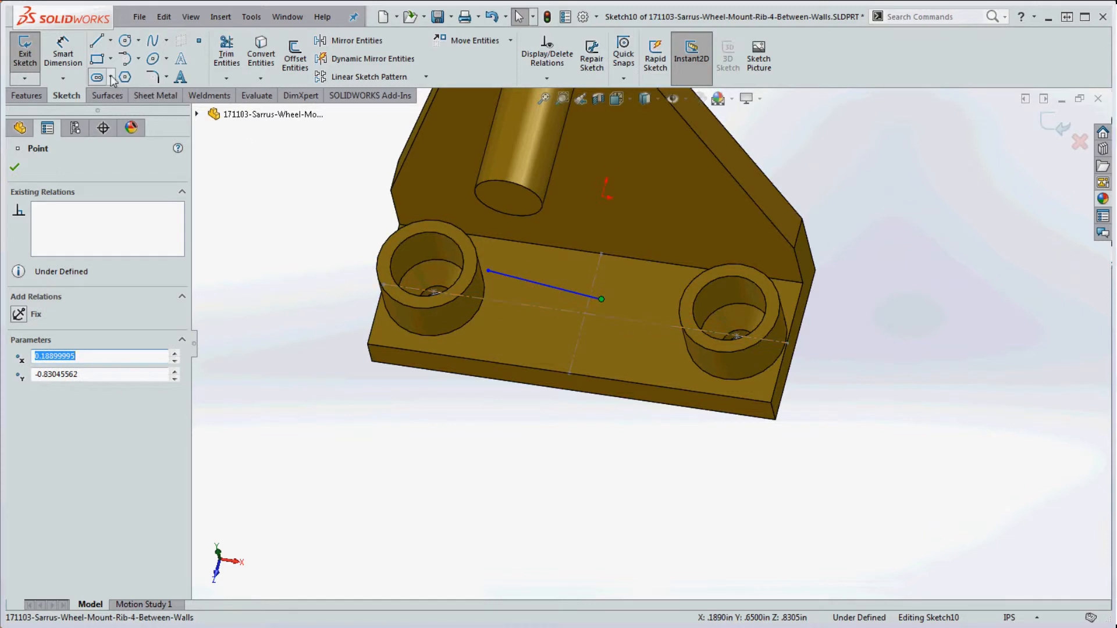
- Sketch a tangent arc from the rib line's right endpoint toward the right boss and rebuild the part
click(124, 58)
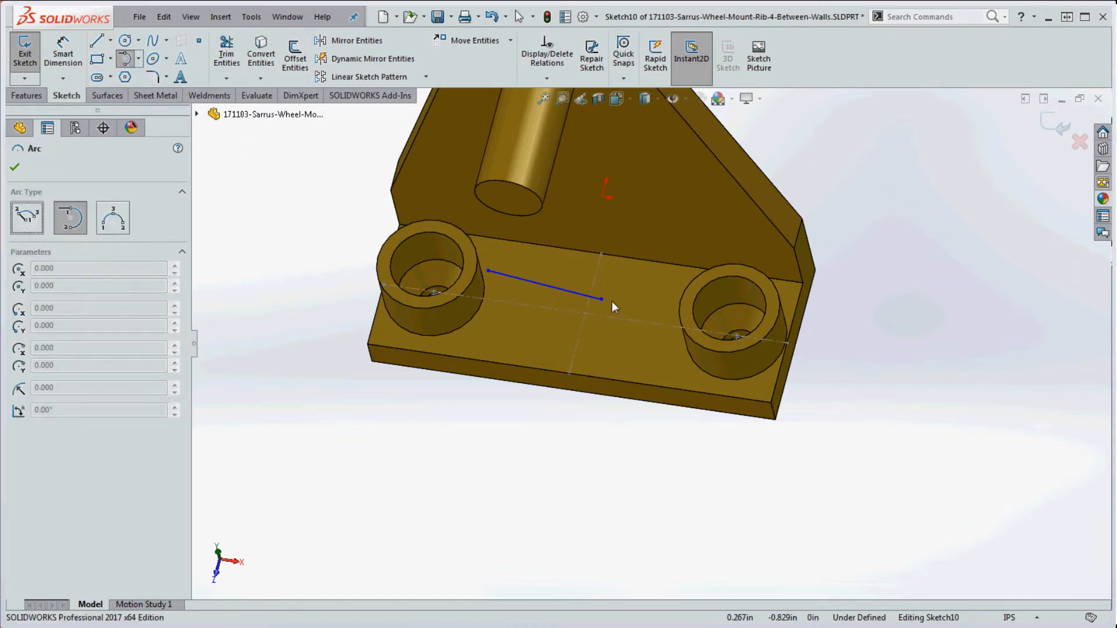
click(603, 300)
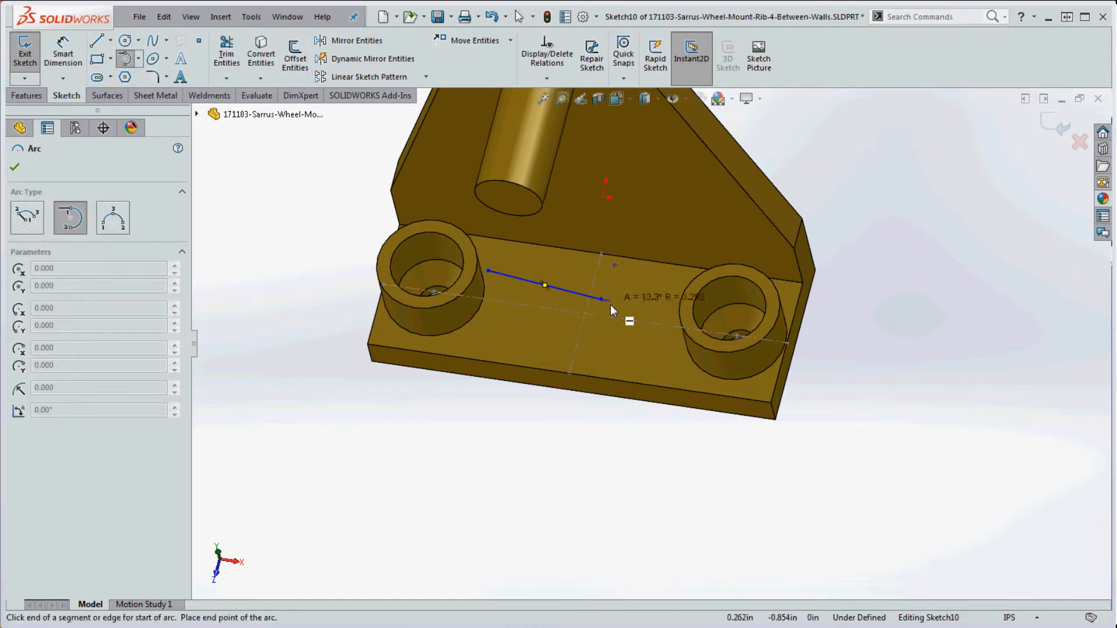
click(652, 295)
key(Escape)
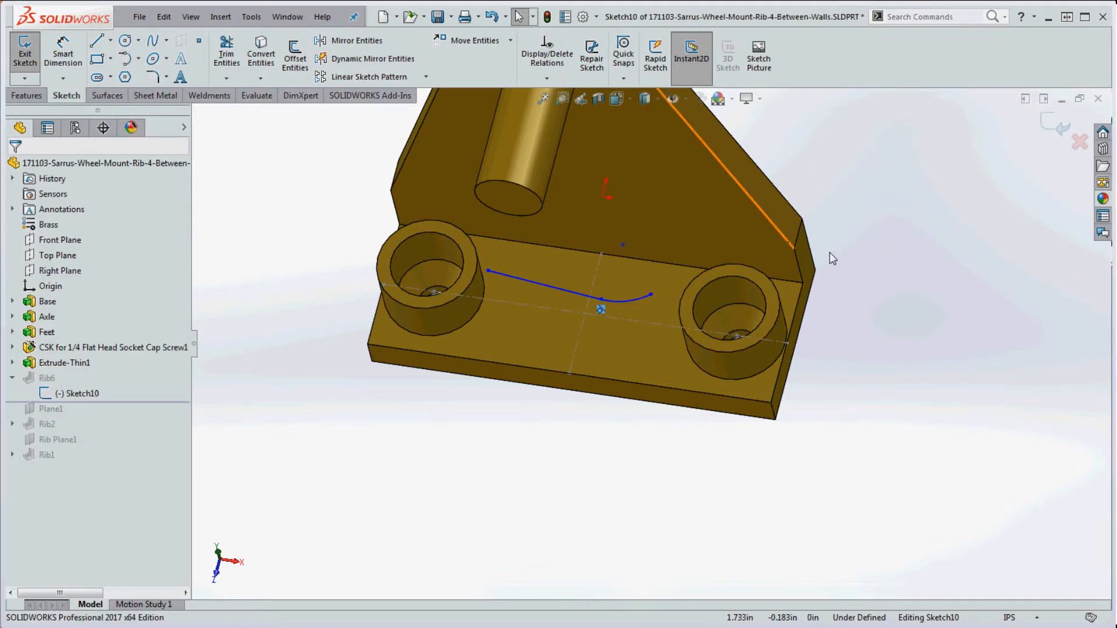
click(548, 17)
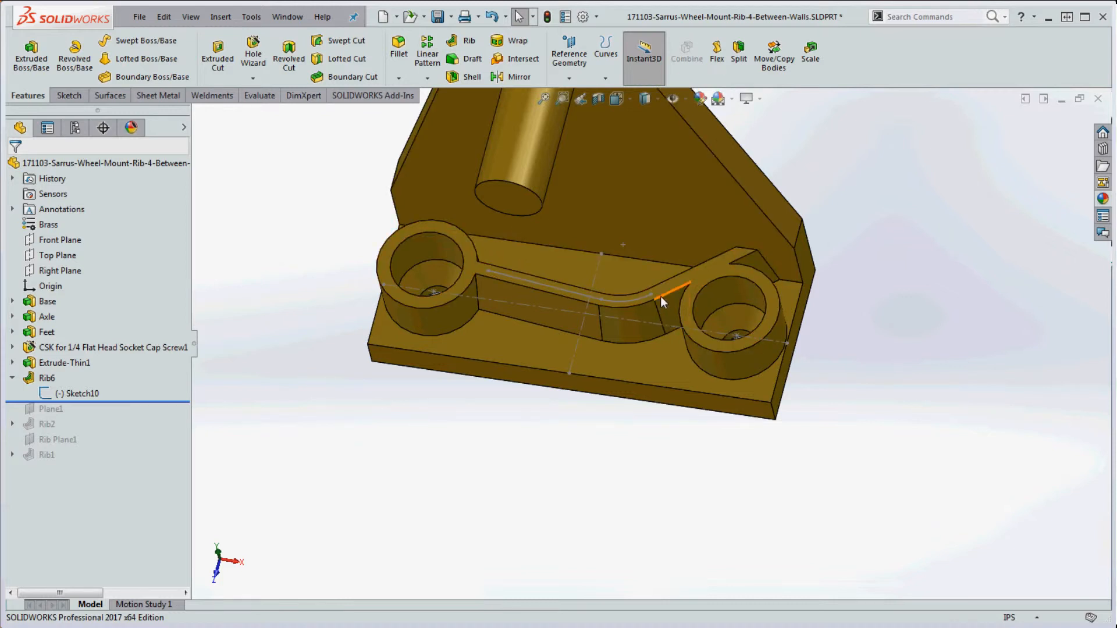
- Move the arc's free endpoint to about X 0.71 in, Z 0.78 in, beside the right boss
mouse_move(652, 294)
mouse_down()
mouse_move(662, 308)
mouse_move(673, 285)
mouse_move(645, 274)
mouse_move(672, 303)
mouse_up()
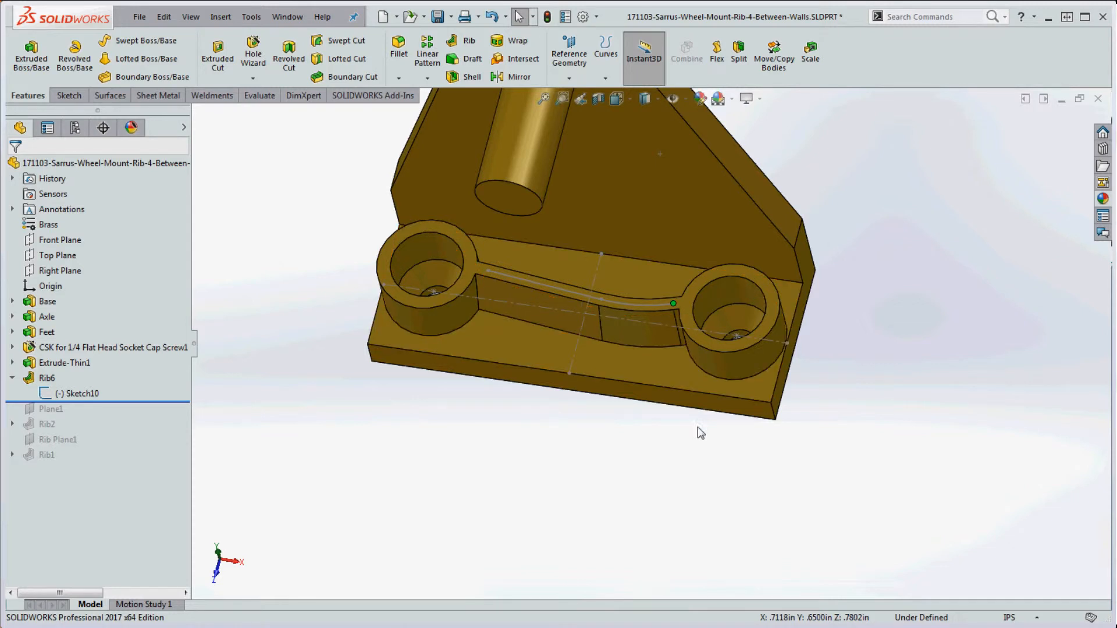
middle_drag(703, 441, 640, 474)
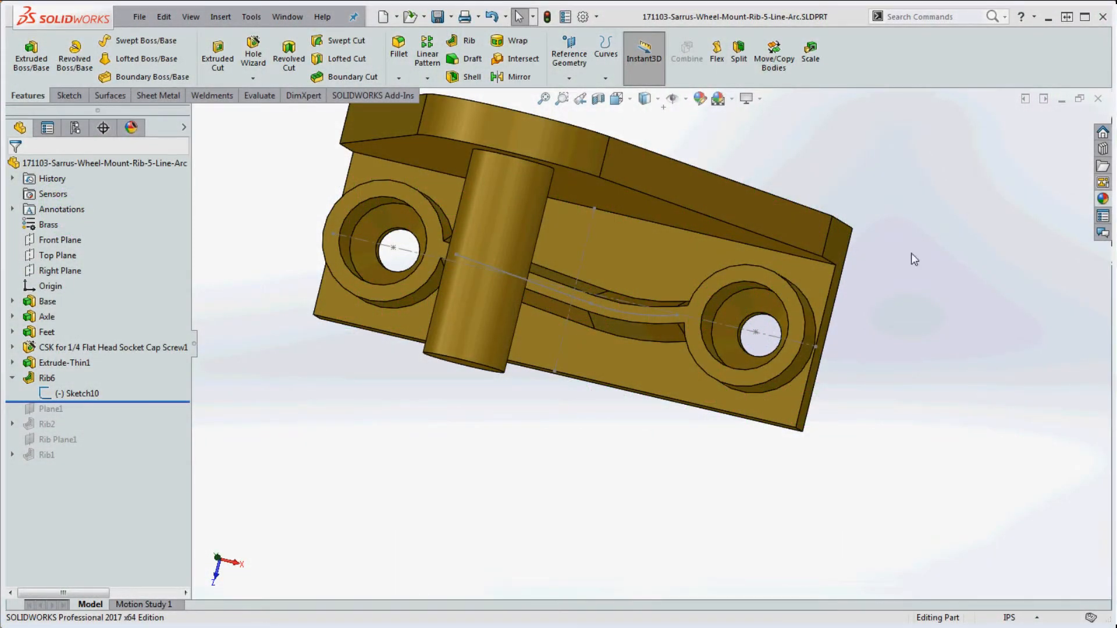
middle_drag(720, 376, 714, 349)
- Edit the rib and apply its thickness only to the first side of the sketch, toward the upright plate
click(42, 378)
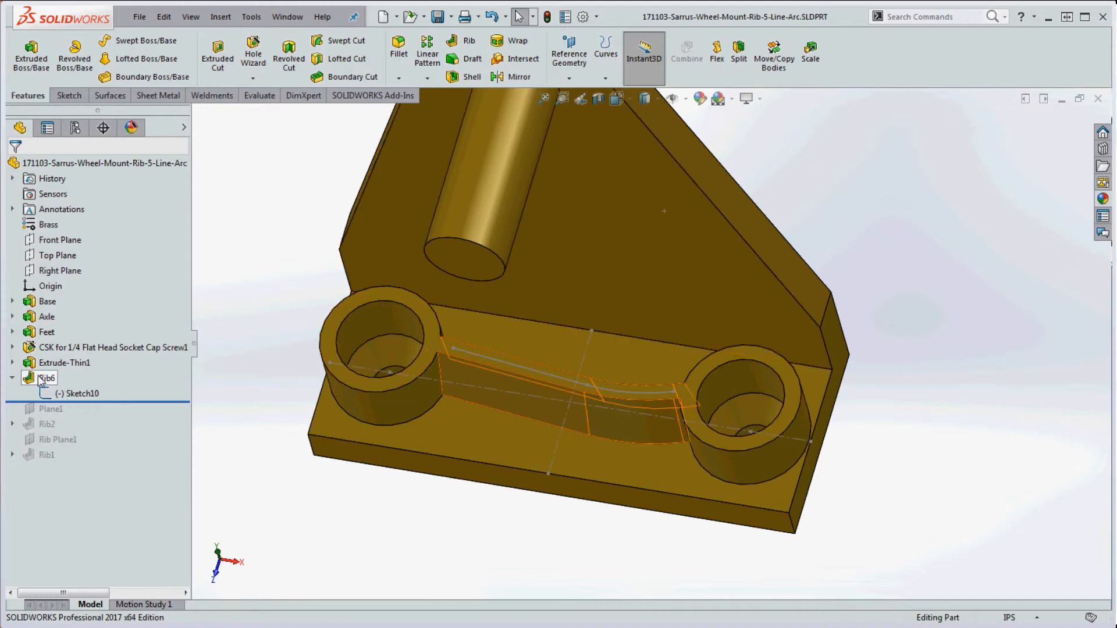
right_click(41, 378)
click(49, 335)
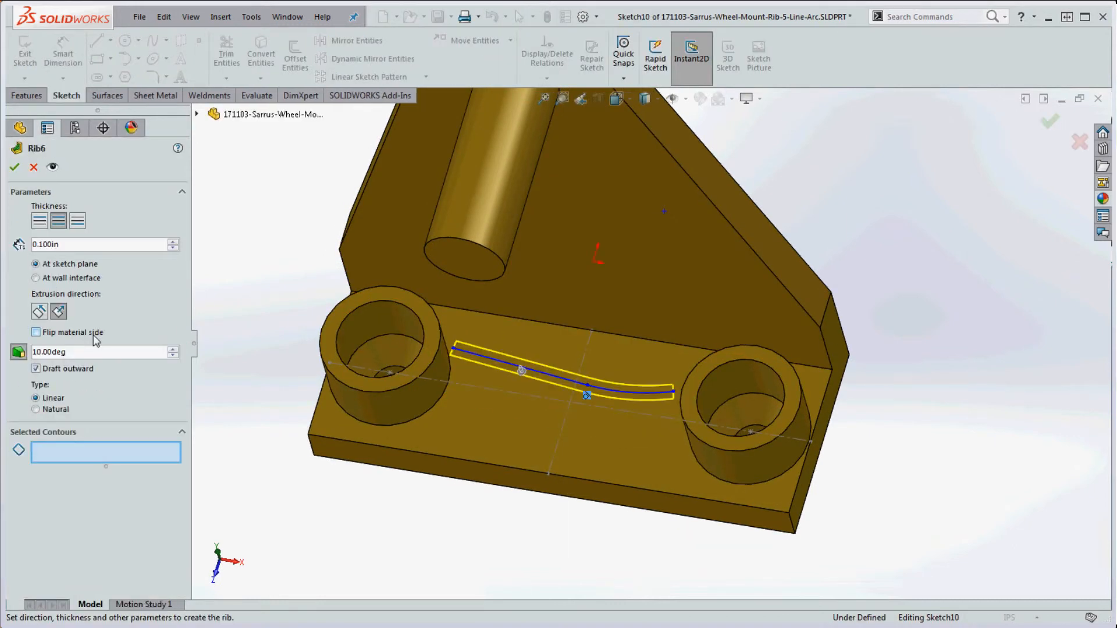
click(40, 222)
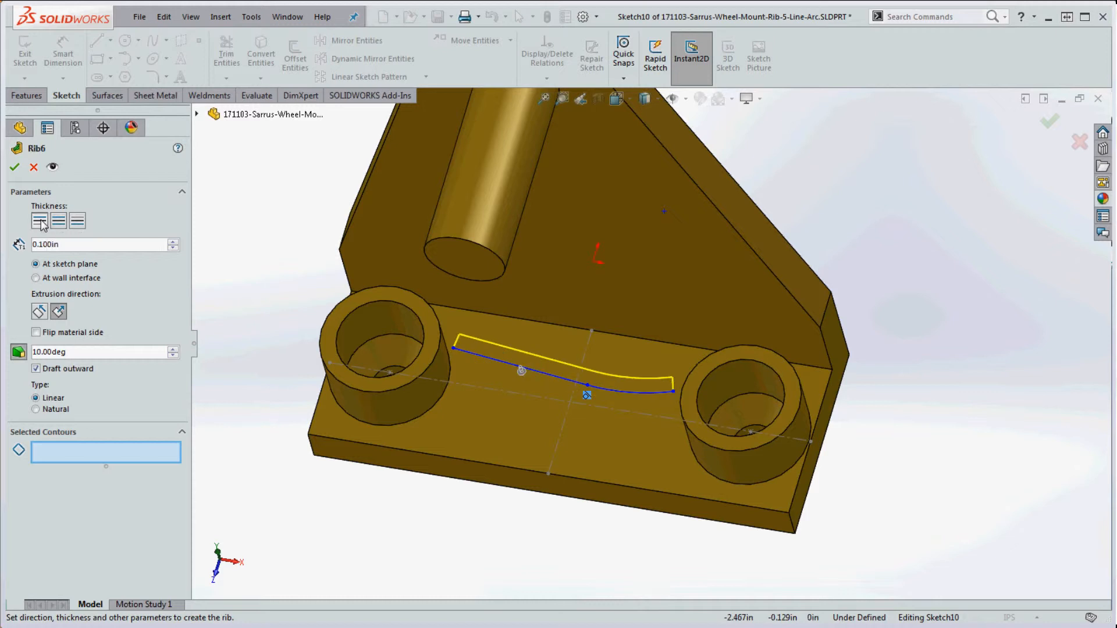
click(14, 167)
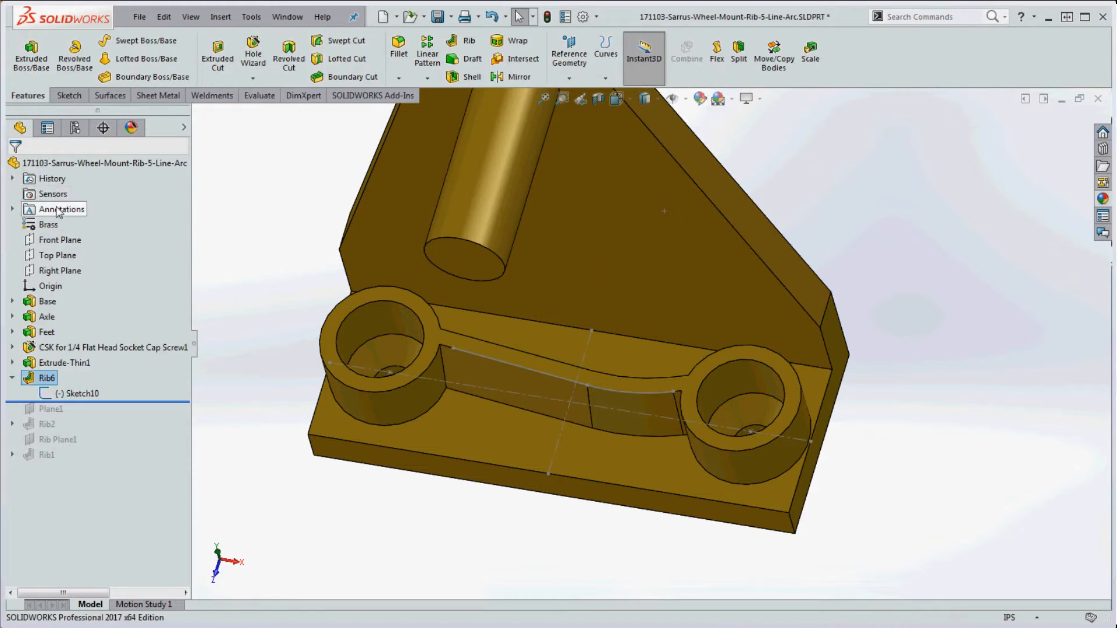
- Edit the rib and apply its thickness to the second side of the sketch, toward the base's front edge
right_click(51, 377)
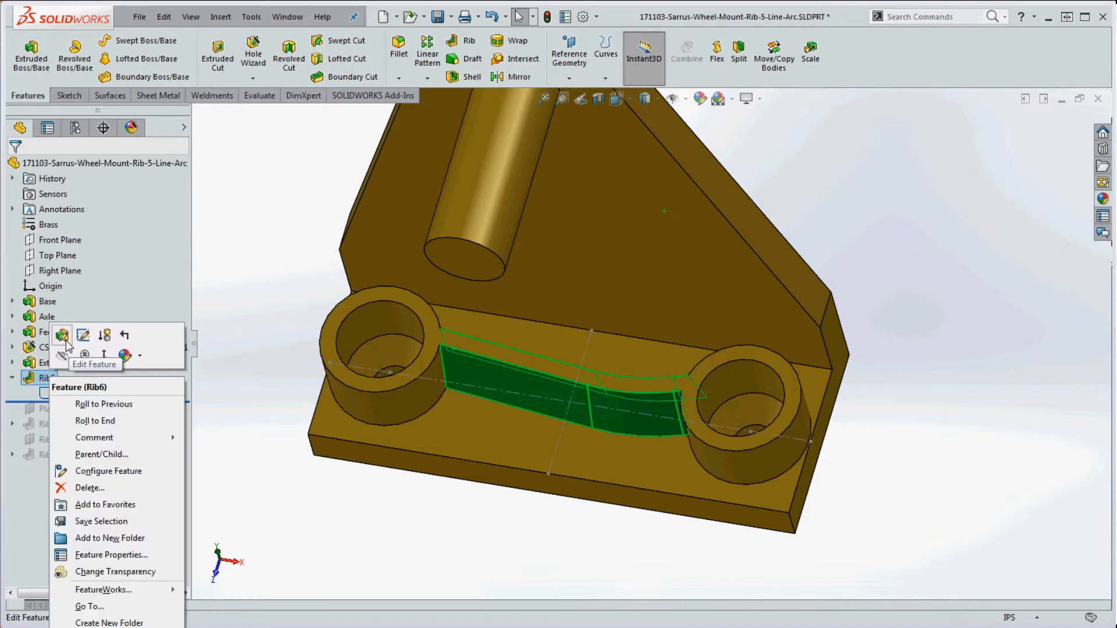
click(63, 335)
click(79, 222)
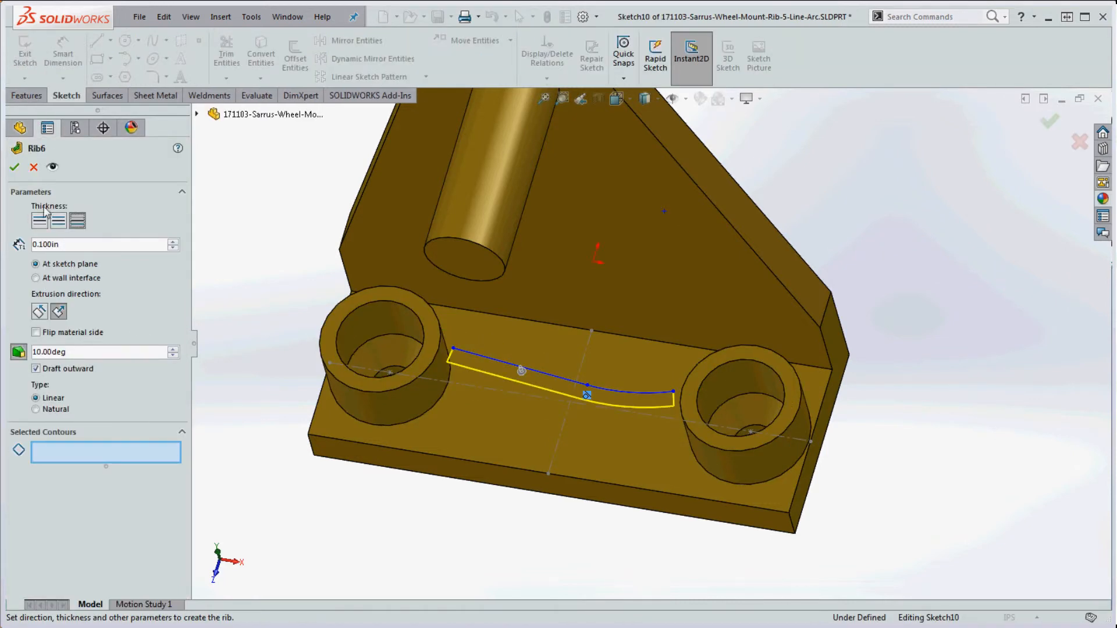
click(15, 167)
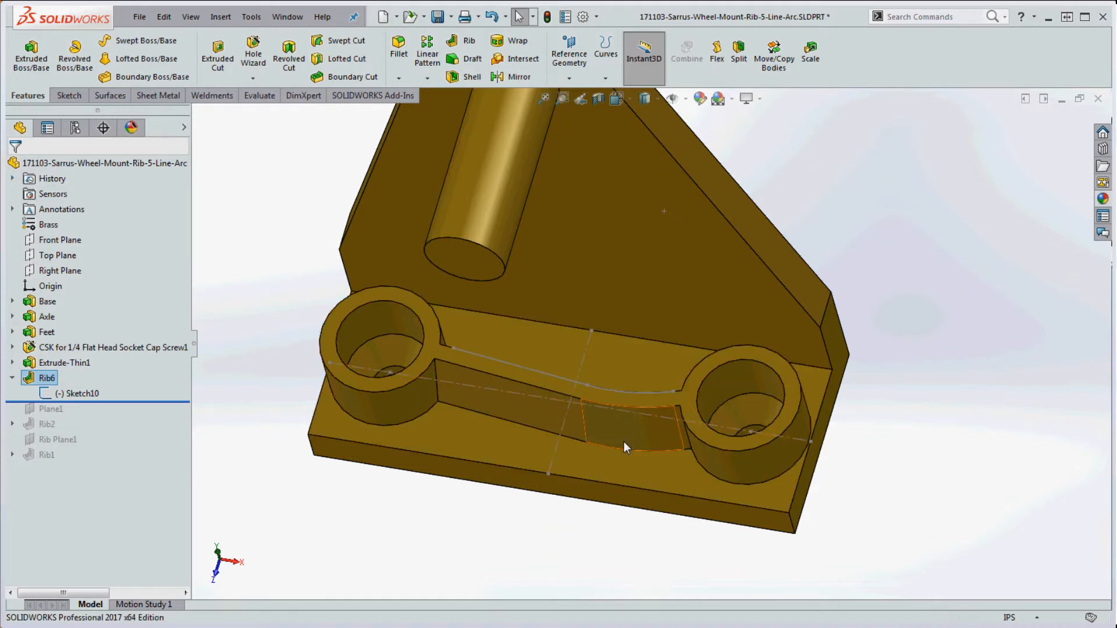
- Edit the rib to control its thickness at the wall interface and spread the thickness to both sides of the sketch
right_click(48, 380)
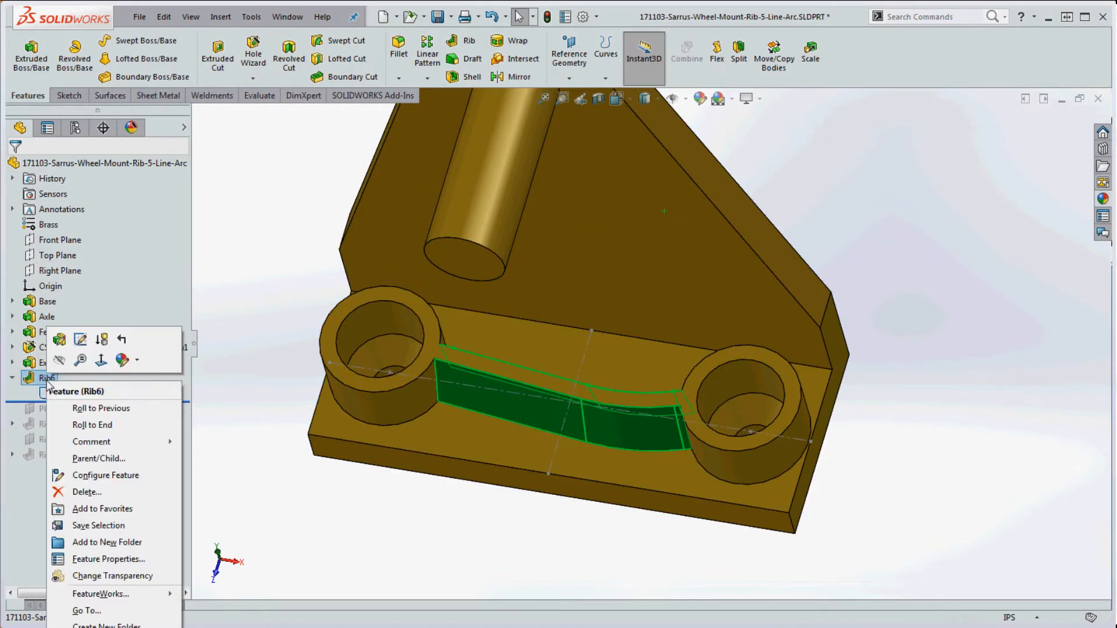
click(59, 339)
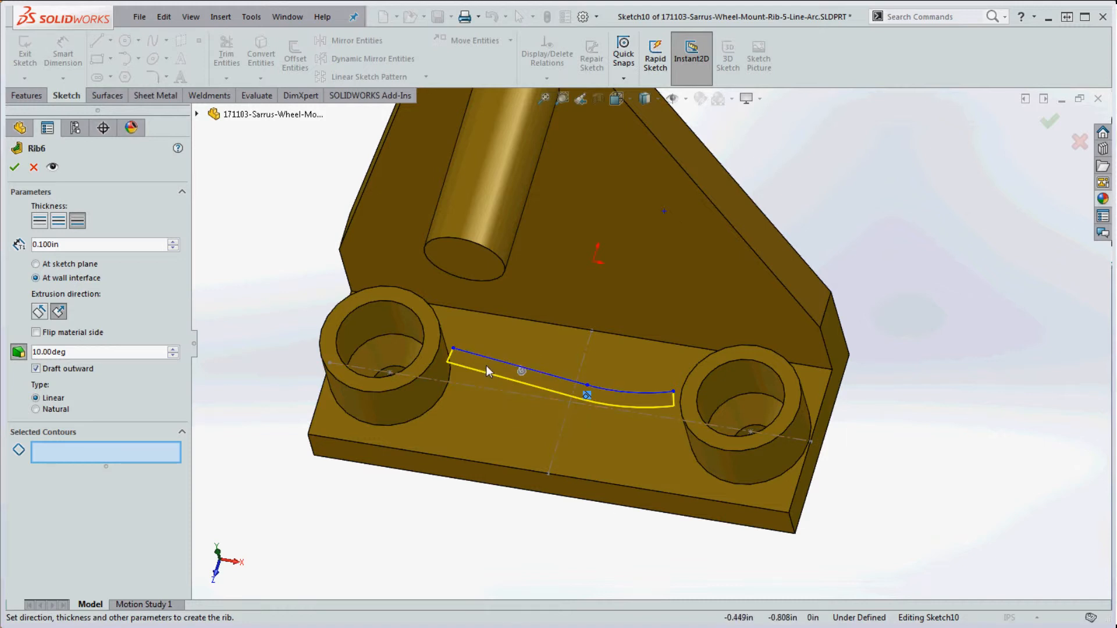
click(14, 167)
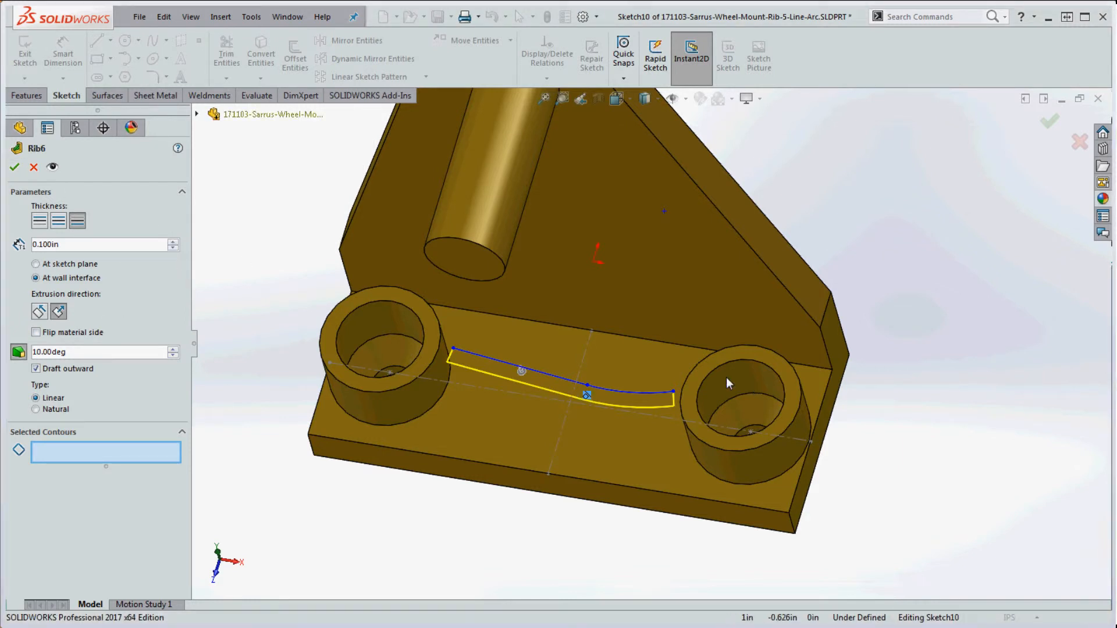
click(58, 221)
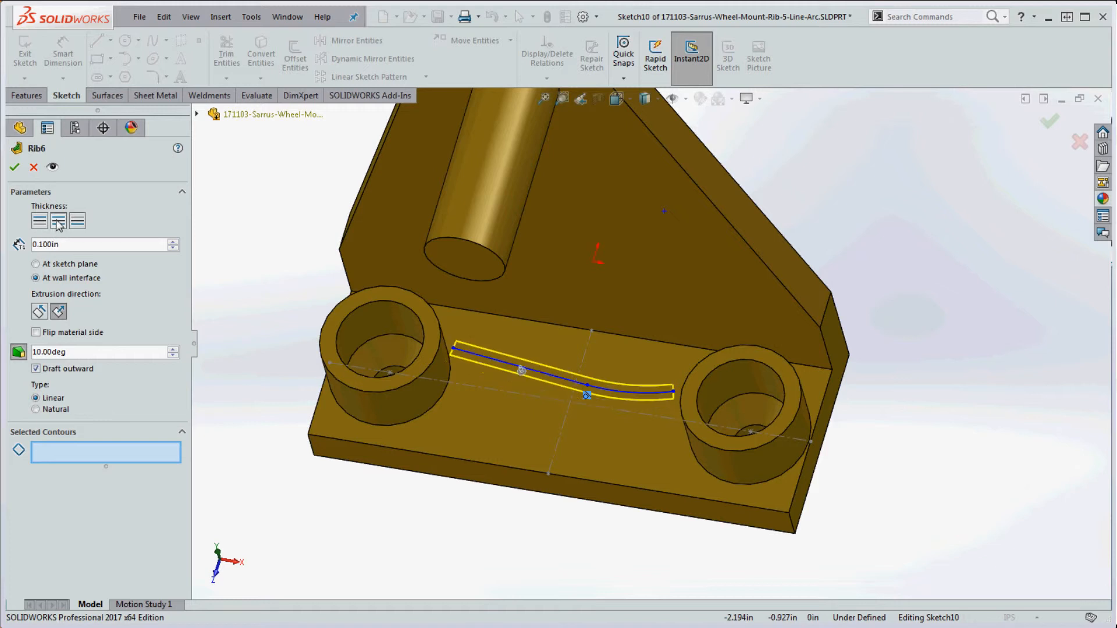
click(16, 168)
- Set the rib's draft angle to 5°, apply the feature and inspect the rib between the two bosses
double_click(78, 352)
text(5)
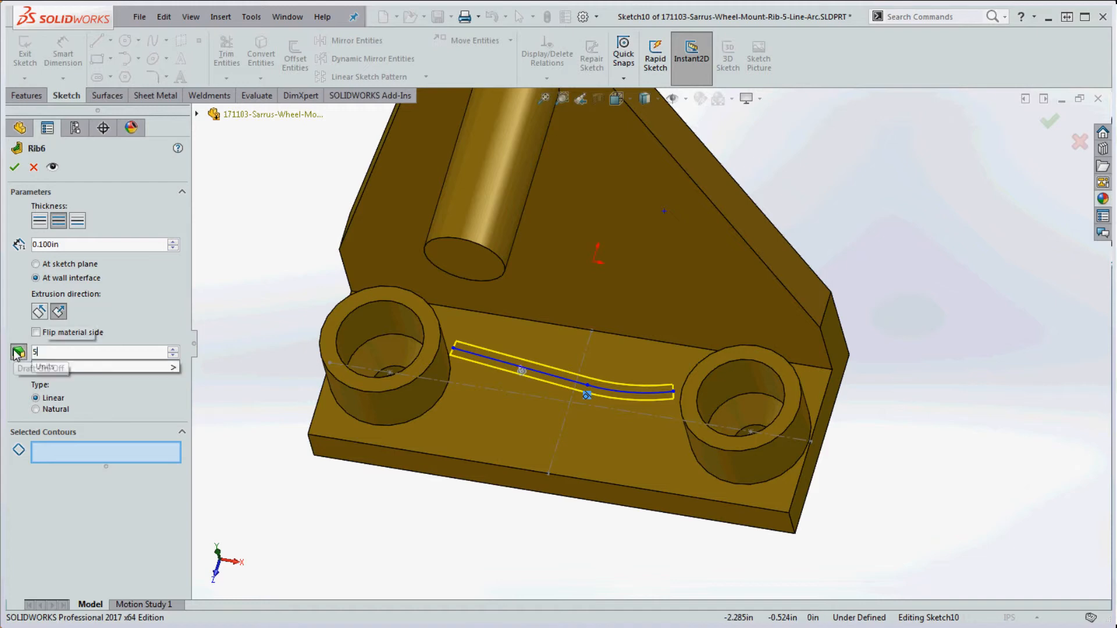
key(Return)
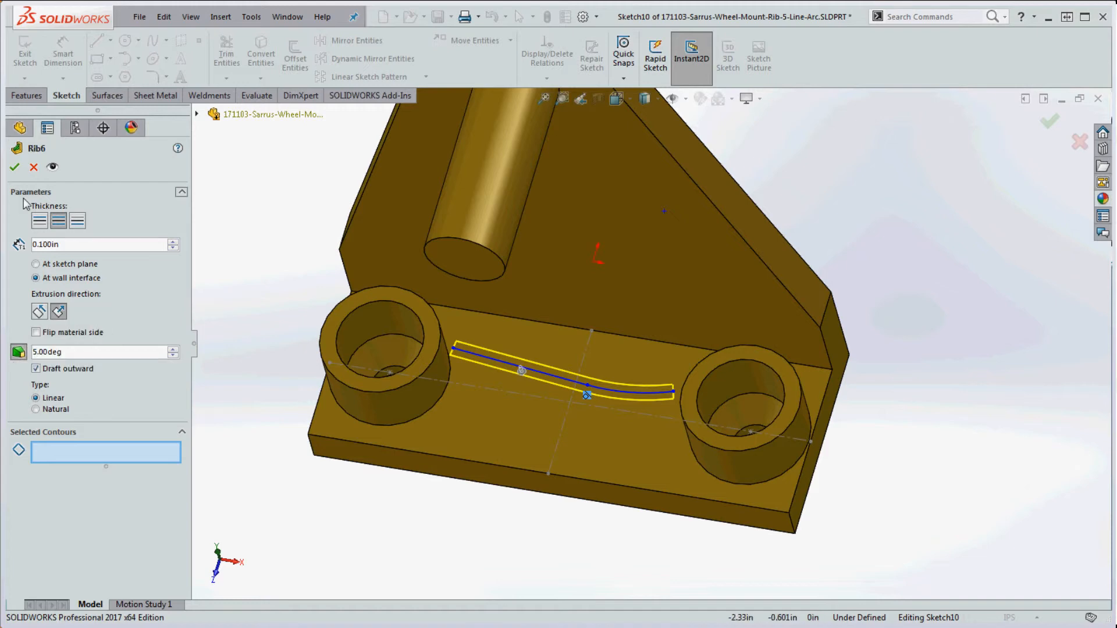
click(14, 168)
mouse_move(428, 363)
middle_down()
mouse_move(423, 404)
mouse_move(431, 383)
middle_up()
scroll(499, 389, down, 4)
scroll(490, 343, up, 3)
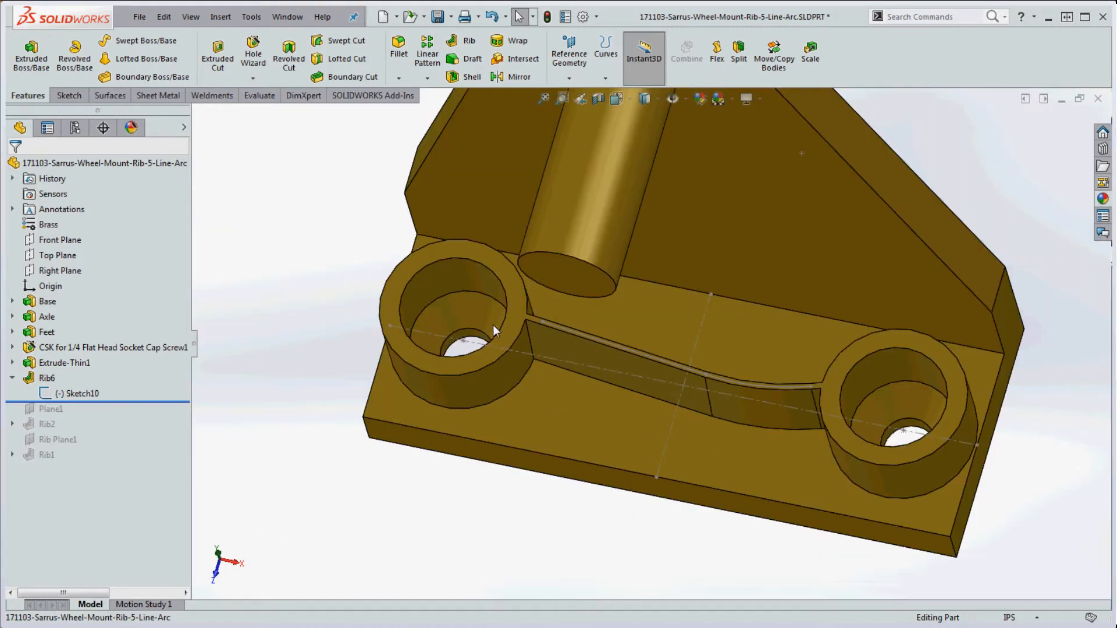
scroll(591, 356, down, 2)
mouse_move(646, 356)
middle_down()
mouse_move(626, 395)
mouse_move(638, 347)
middle_up()
- Edit the rib and set its thickness to 0.2 in and its draft angle to 10°
right_click(51, 387)
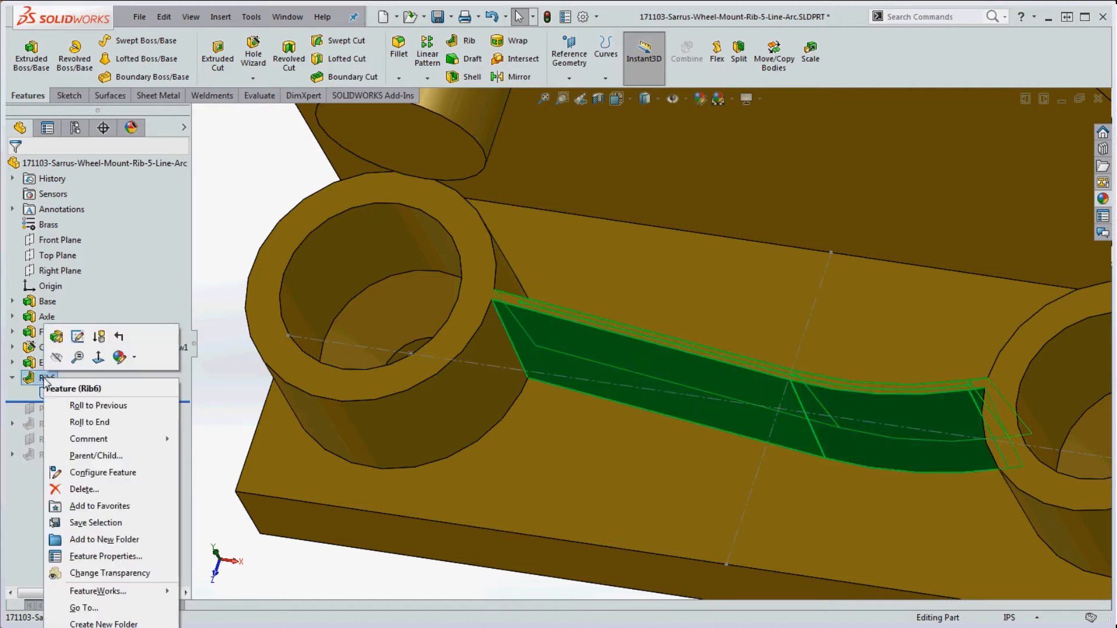
click(64, 344)
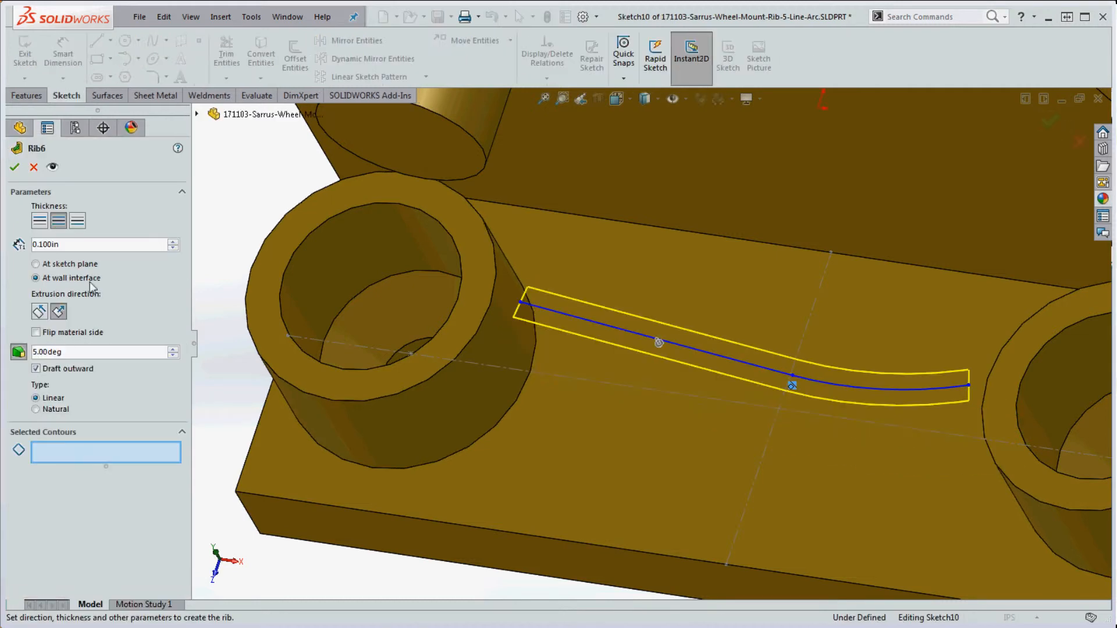
double_click(72, 245)
text(0.2)
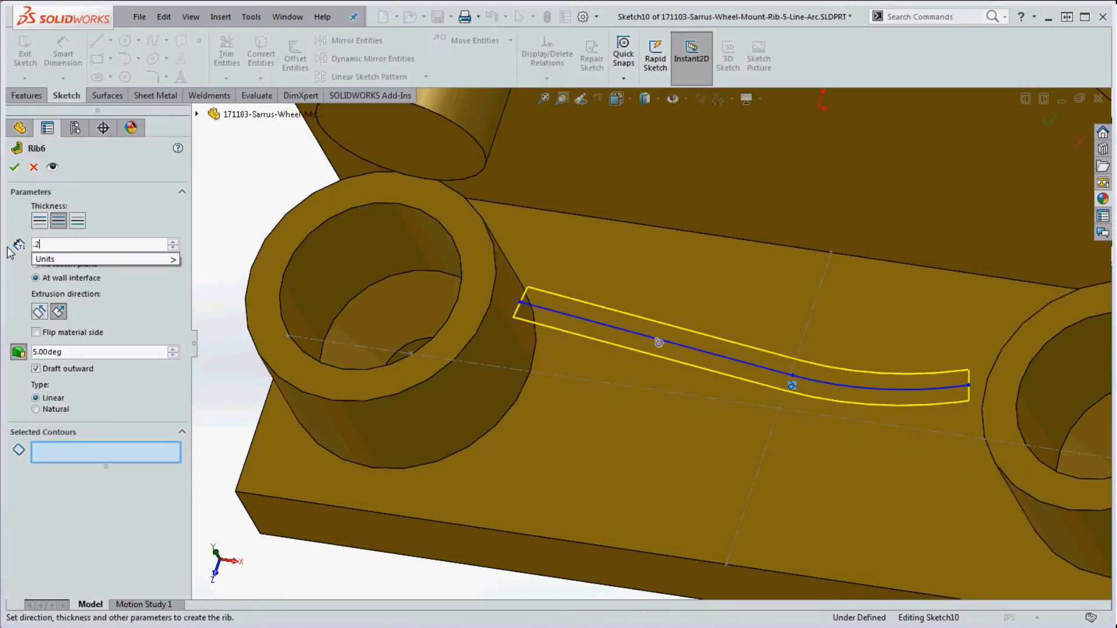
key(Return)
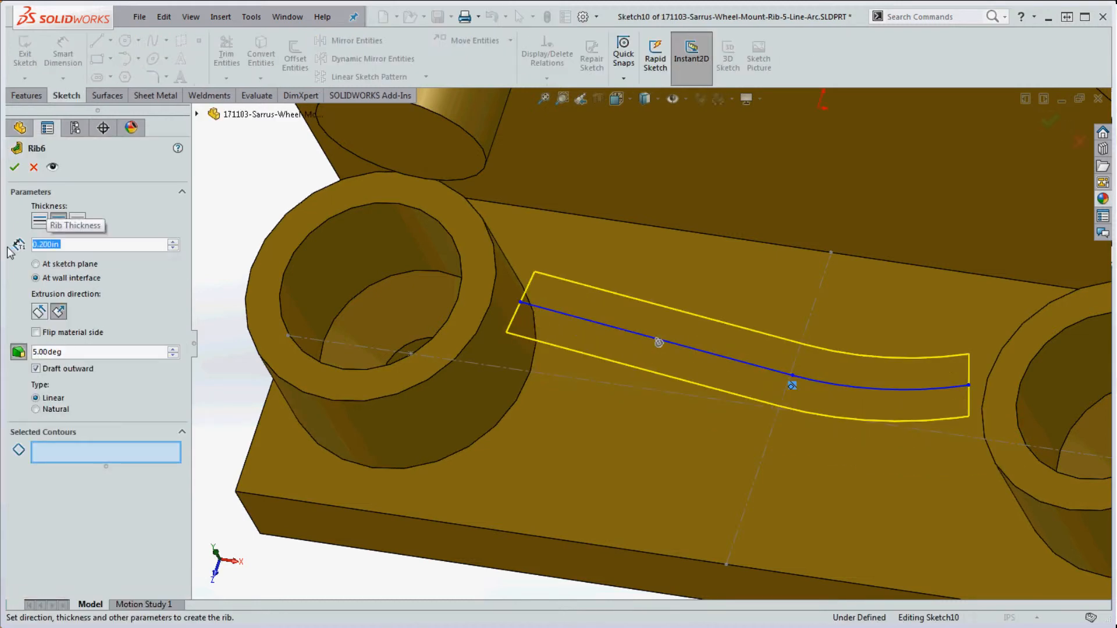
double_click(70, 352)
text(10)
key(Return)
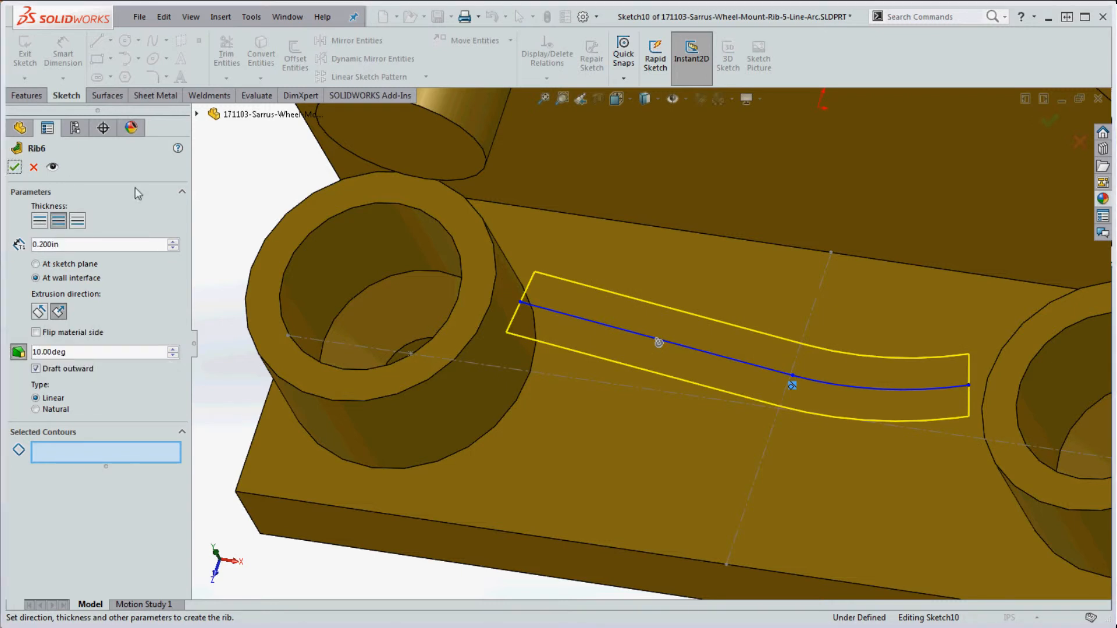
click(15, 167)
- Examine the rib's narrow top face and its connection to the left boss
scroll(520, 356, up, 5)
mouse_move(674, 366)
middle_down()
mouse_move(679, 453)
mouse_move(679, 365)
middle_up()
scroll(634, 343, down, 6)
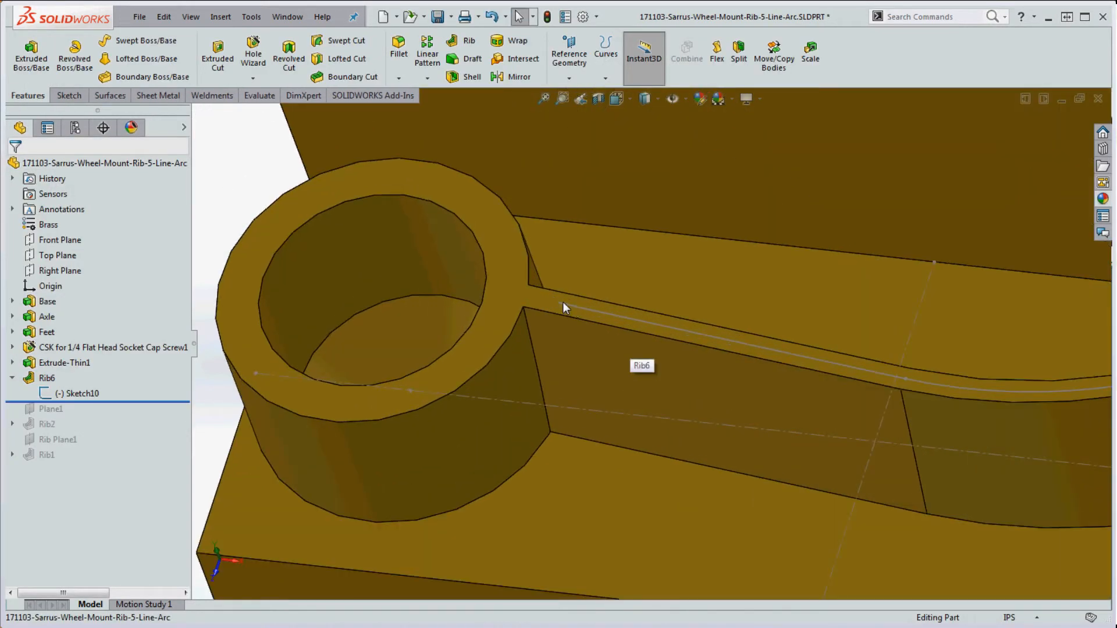
scroll(630, 359, up, 4)
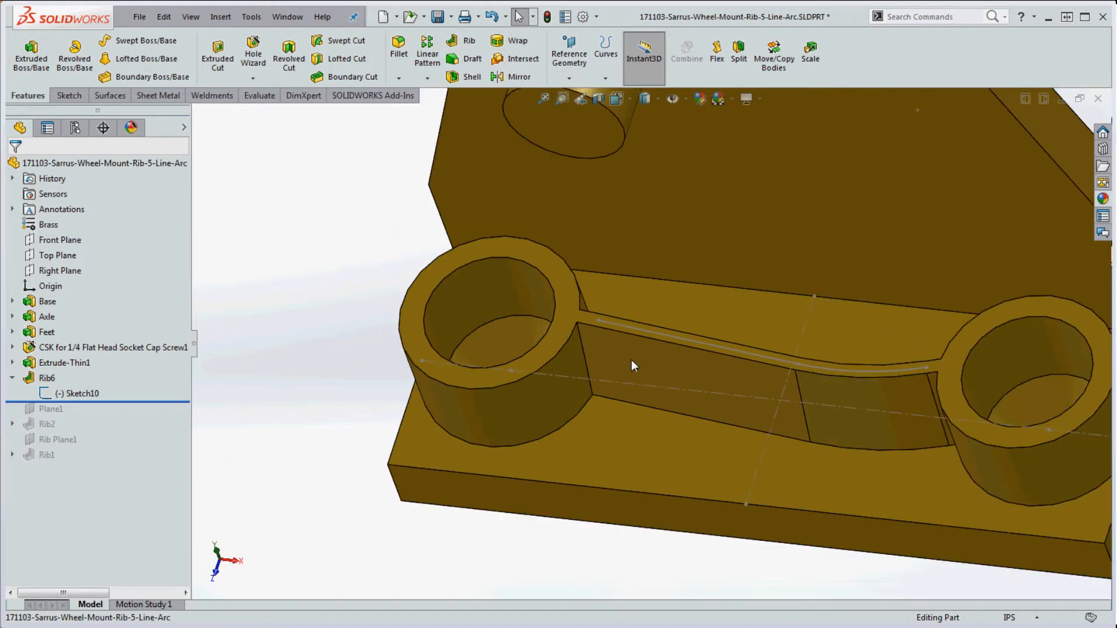
scroll(627, 355, down, 2)
scroll(626, 349, up, 2)
scroll(626, 348, up, 3)
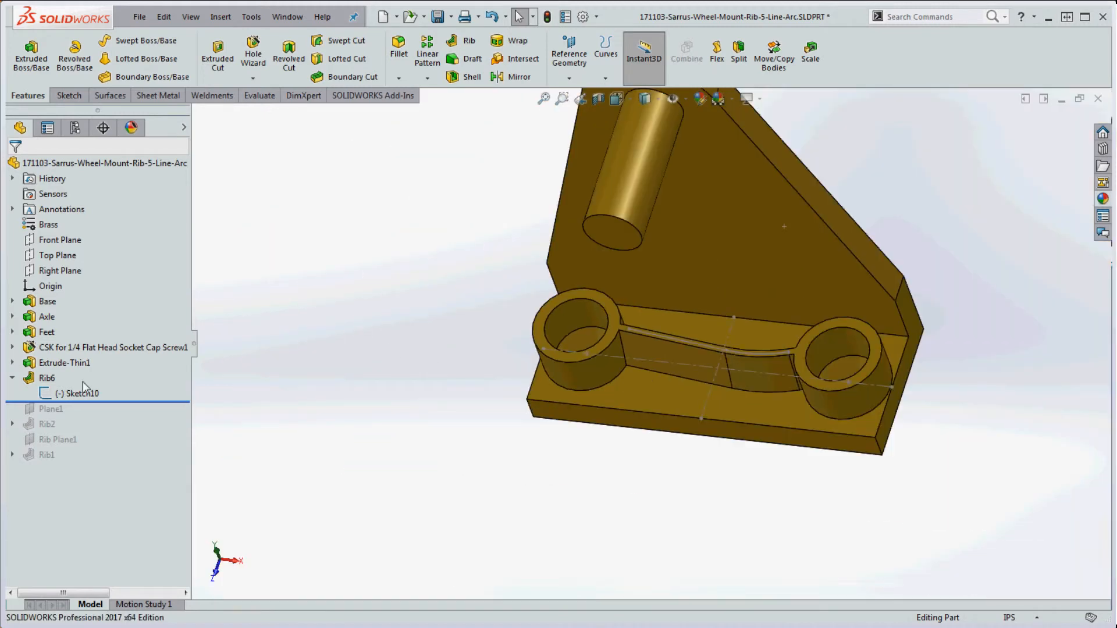
- Edit the rib and change its extension type to Natural
right_click(42, 379)
click(53, 338)
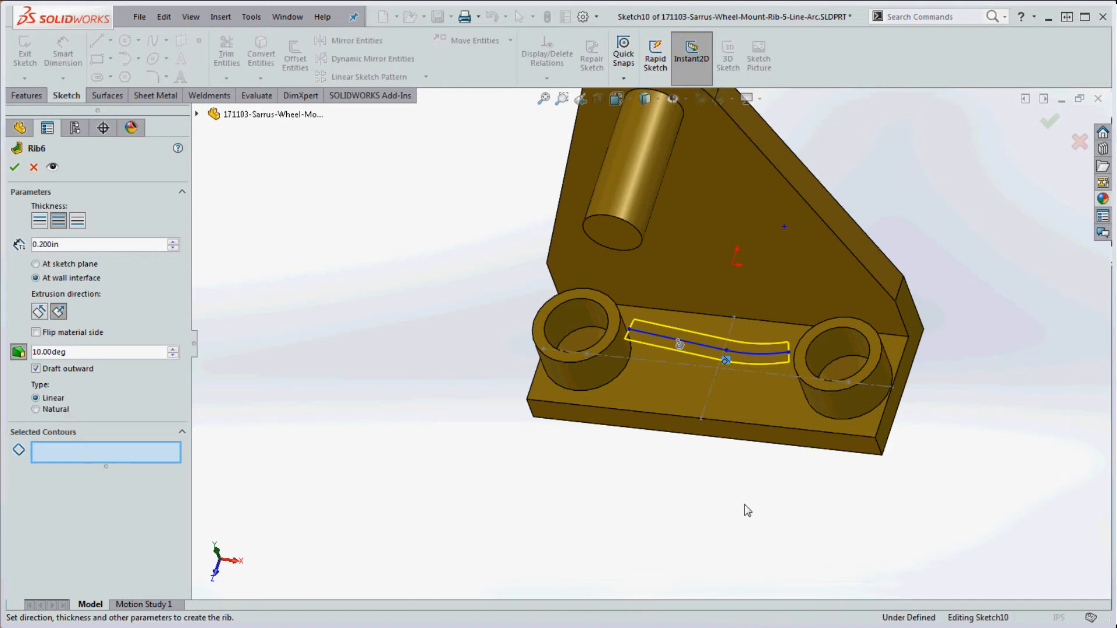
middle_drag(744, 507, 753, 517)
scroll(804, 377, down, 5)
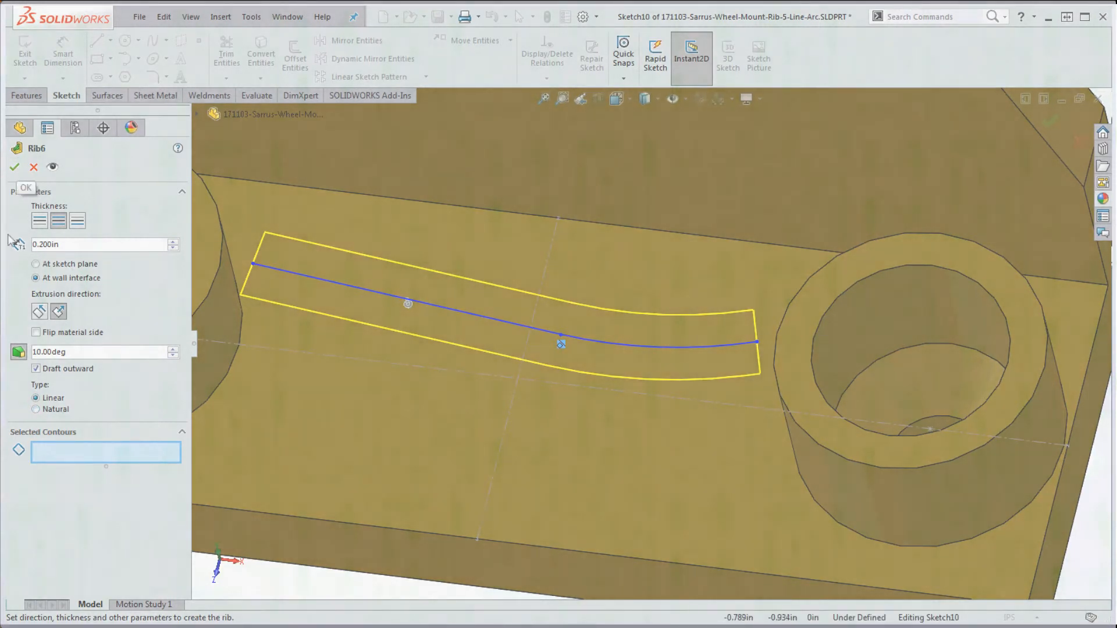
click(35, 409)
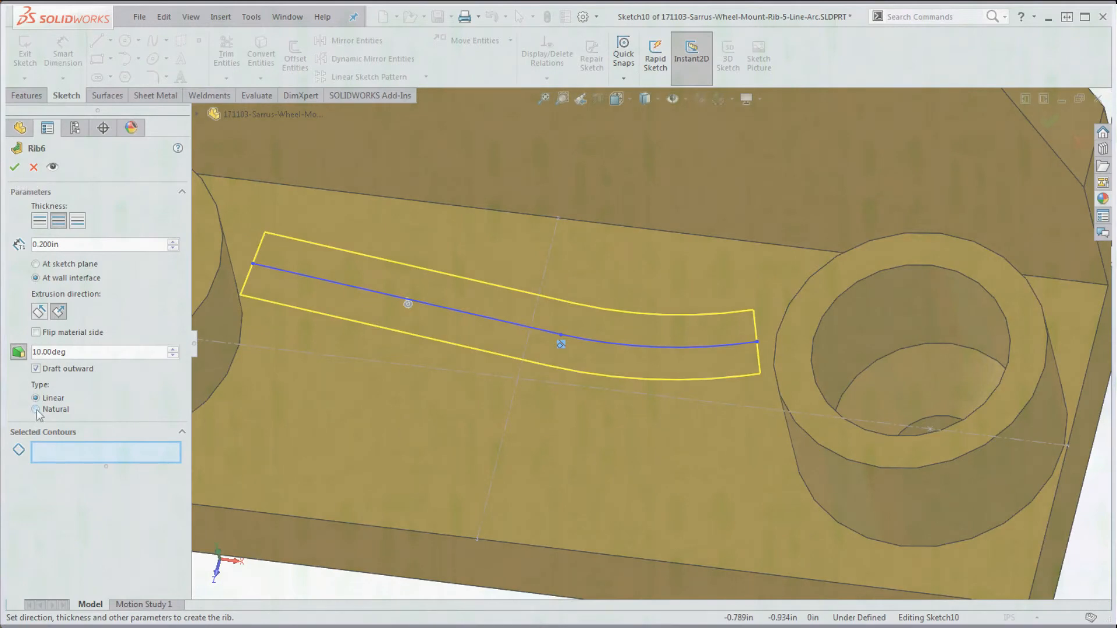
click(15, 167)
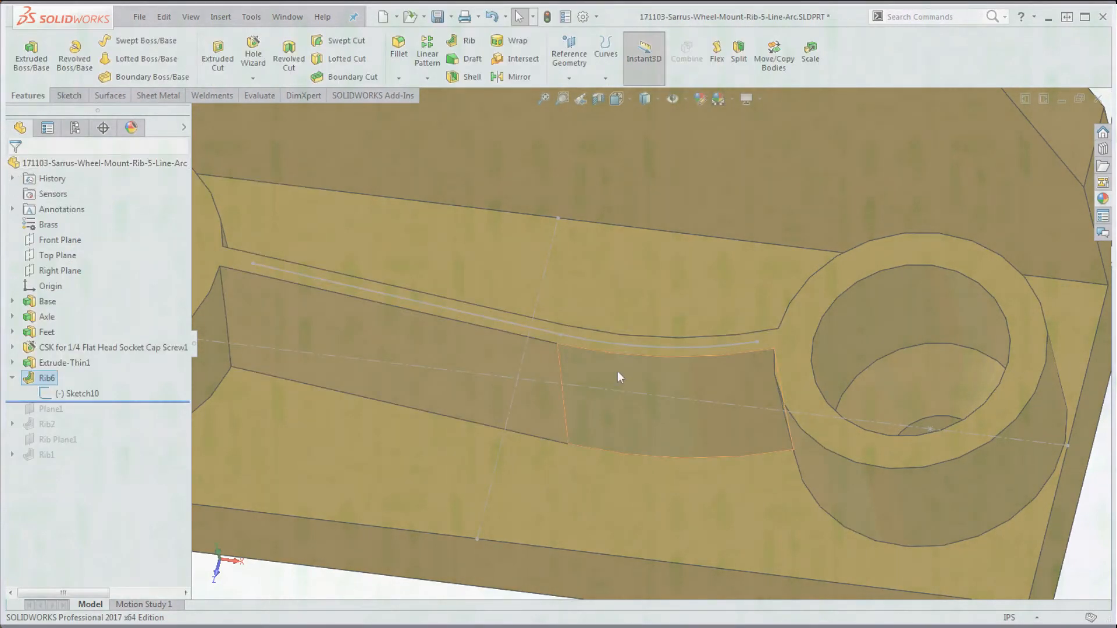
- Try curling the arc by moving its free endpoint to about X 0.55 in, Z 0.62 in, X 0.41 in, Z 0.61 in, and nearby positions
mouse_move(756, 344)
mouse_down()
mouse_move(760, 313)
mouse_move(709, 285)
mouse_up()
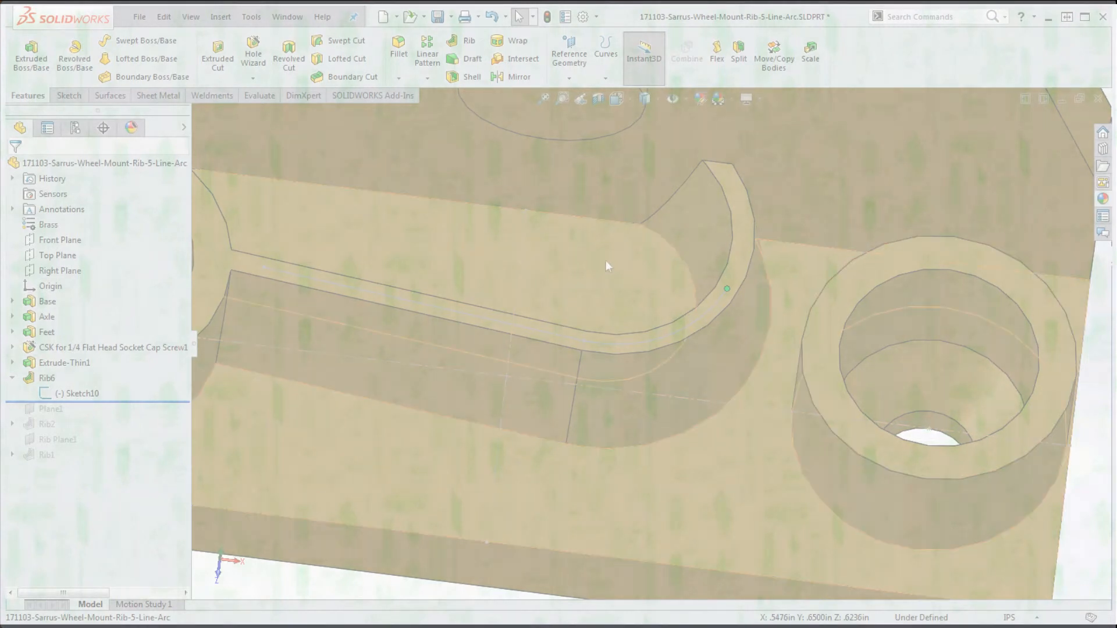
mouse_move(727, 288)
mouse_down()
mouse_move(658, 265)
mouse_move(685, 285)
mouse_up()
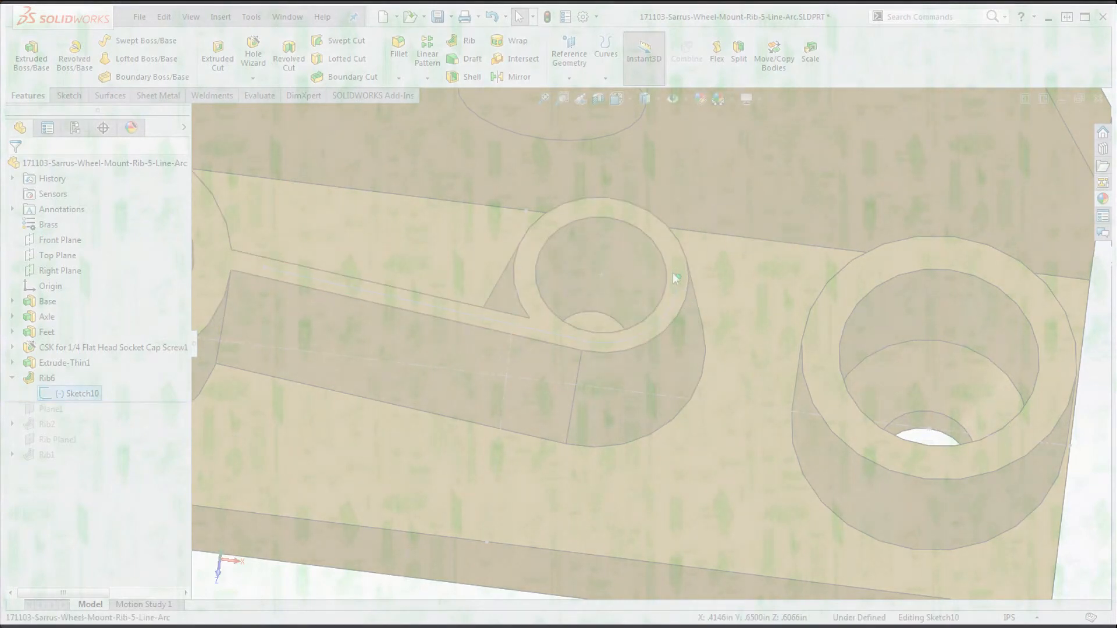
click(720, 292)
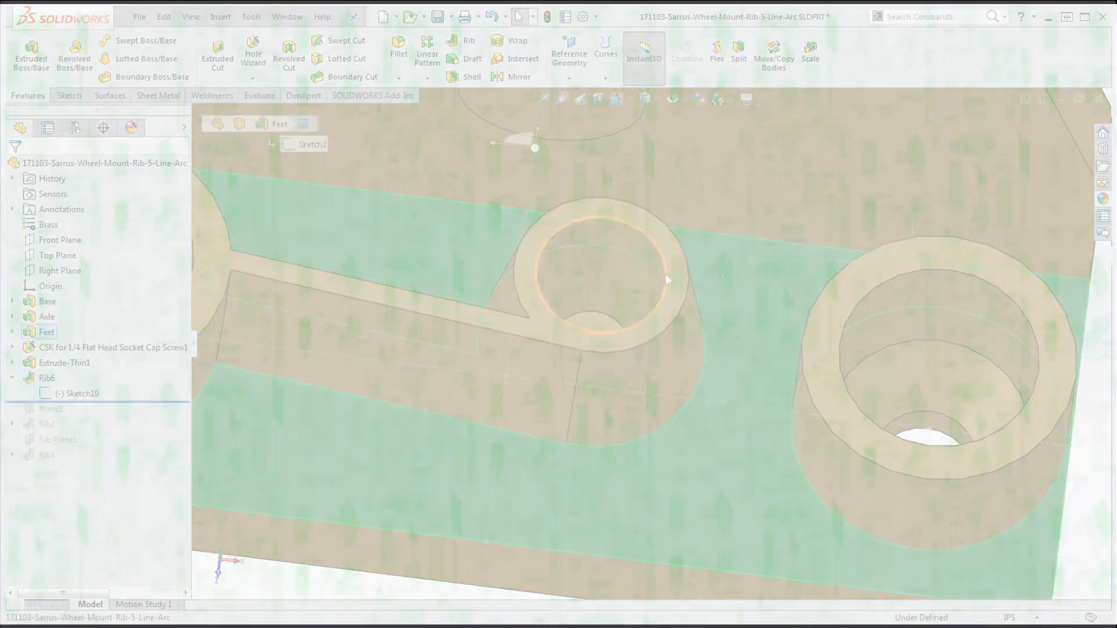
key(Escape)
mouse_move(676, 275)
mouse_down()
mouse_move(667, 255)
mouse_move(698, 274)
mouse_move(606, 257)
mouse_up()
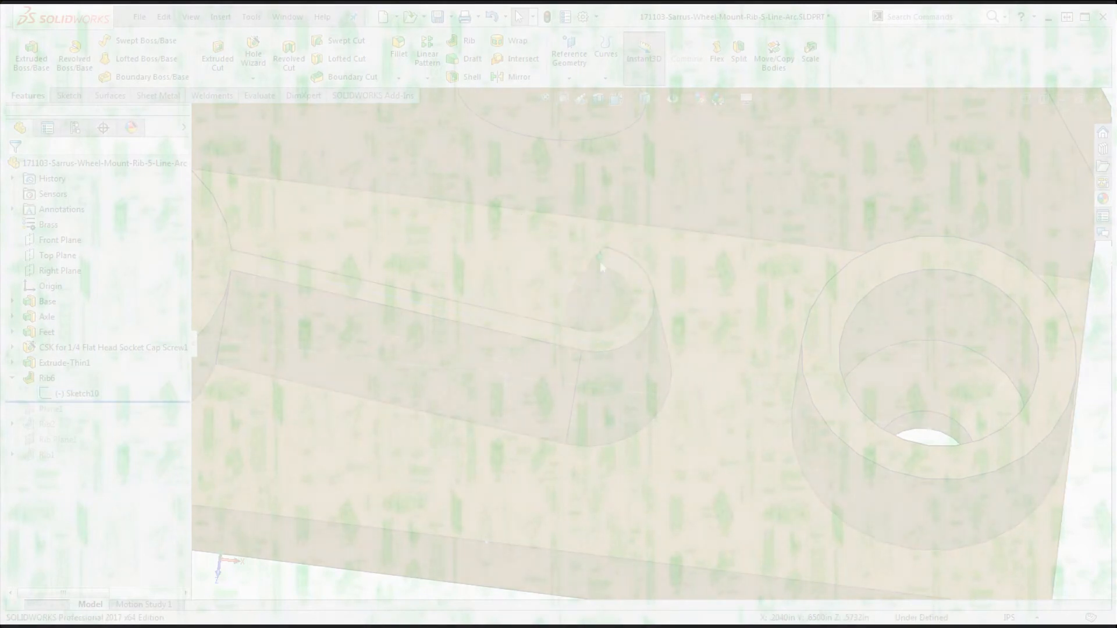
mouse_move(601, 258)
mouse_down()
mouse_move(617, 250)
mouse_move(667, 285)
mouse_up()
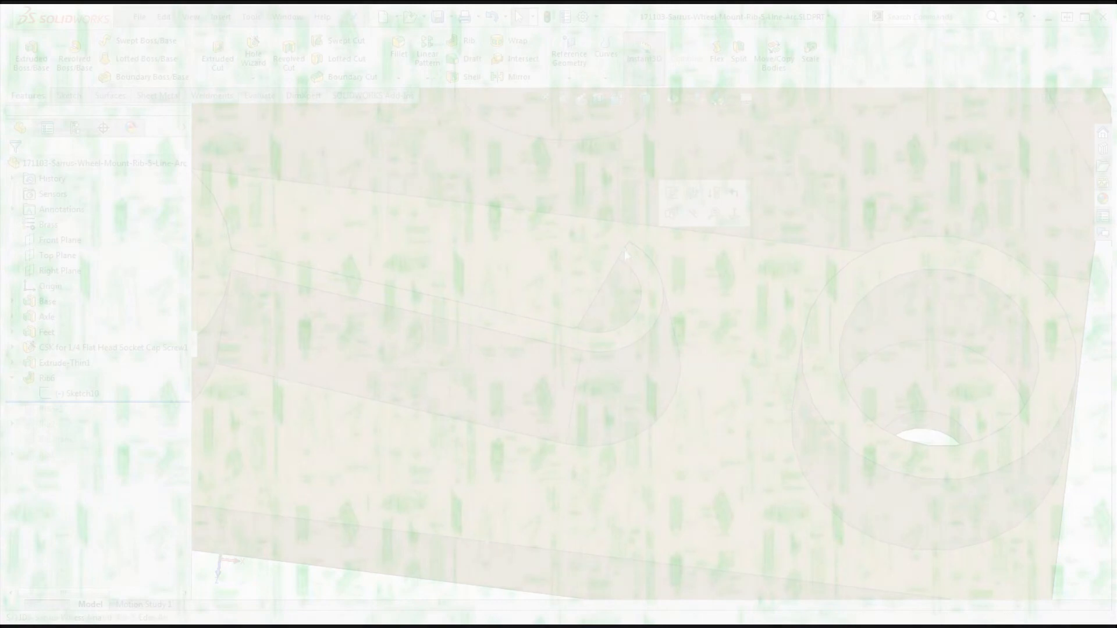
- Bring the arc's free endpoint back beside the right boss, at about X 0.71 in, Z 0.79 in
drag(623, 249, 684, 259)
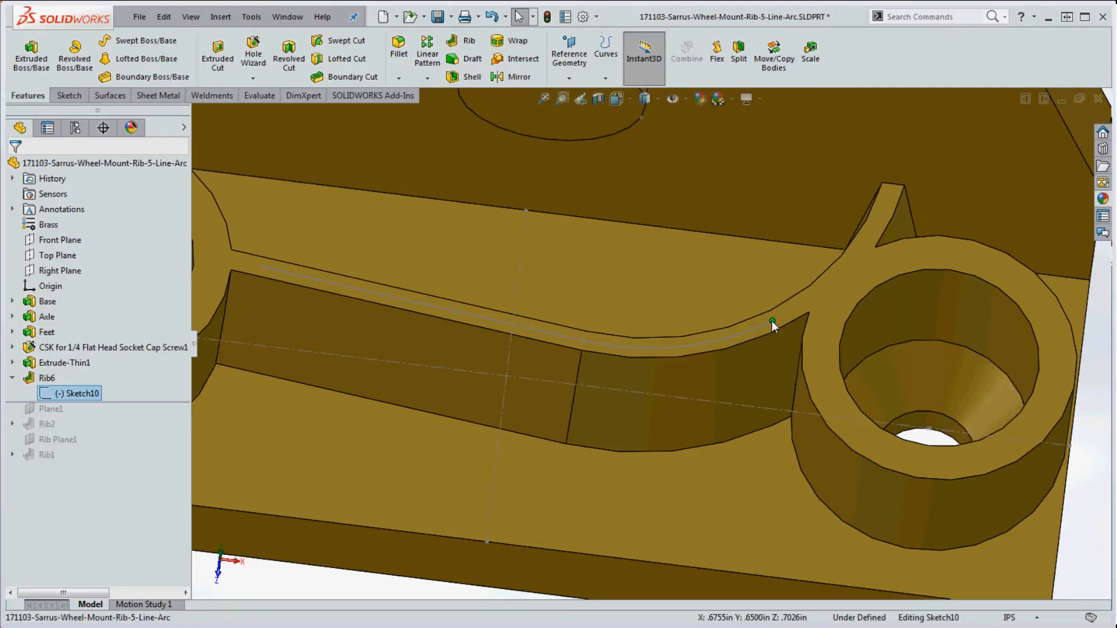
mouse_move(771, 320)
mouse_down()
mouse_move(780, 372)
mouse_move(780, 351)
mouse_up()
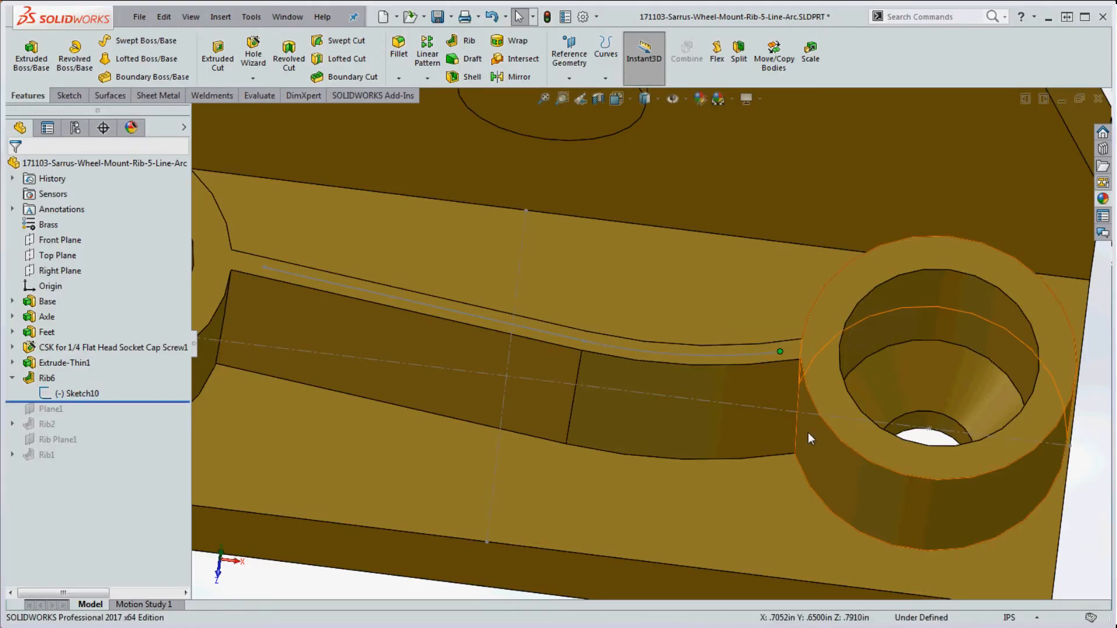
scroll(808, 437, up, 8)
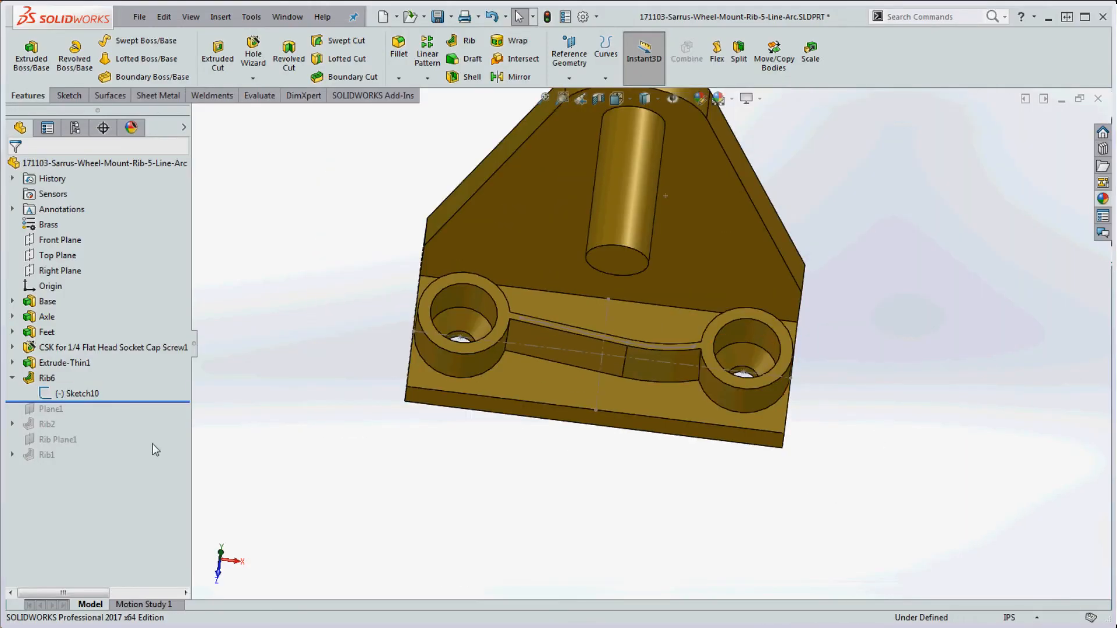